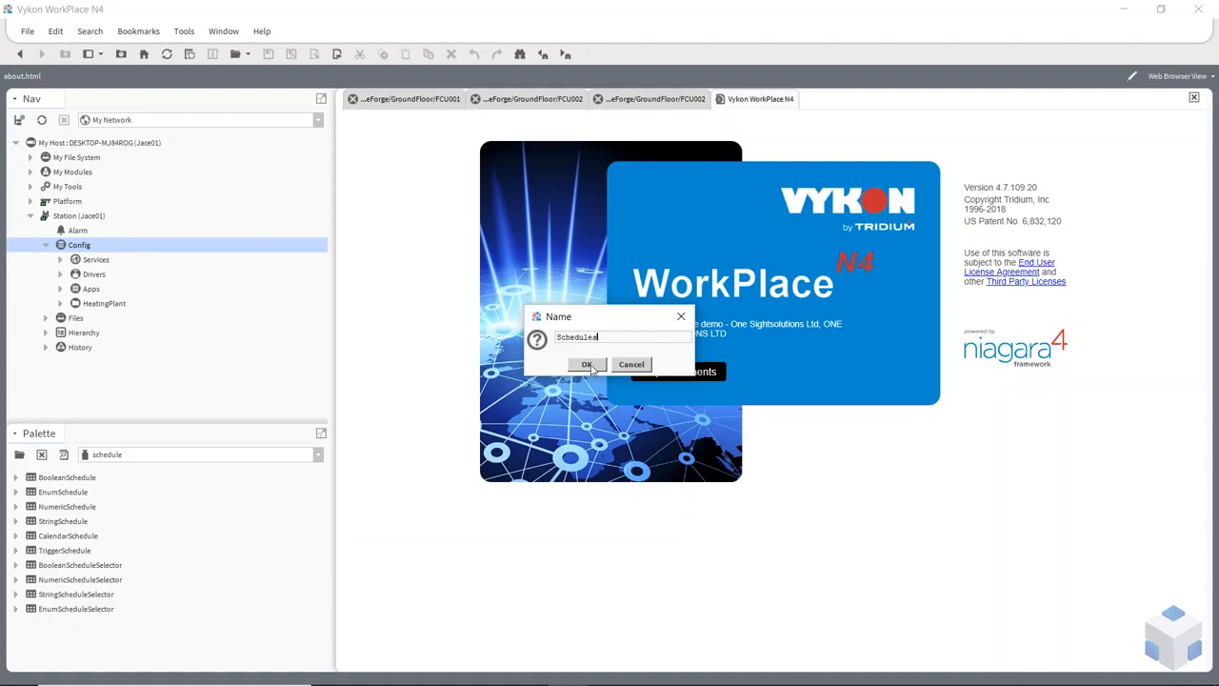
# Open the Schedules folder's wire sheet and place a CalendarSchedule component from the schedule palette on it.
pyautogui.doubleClick(105, 320)
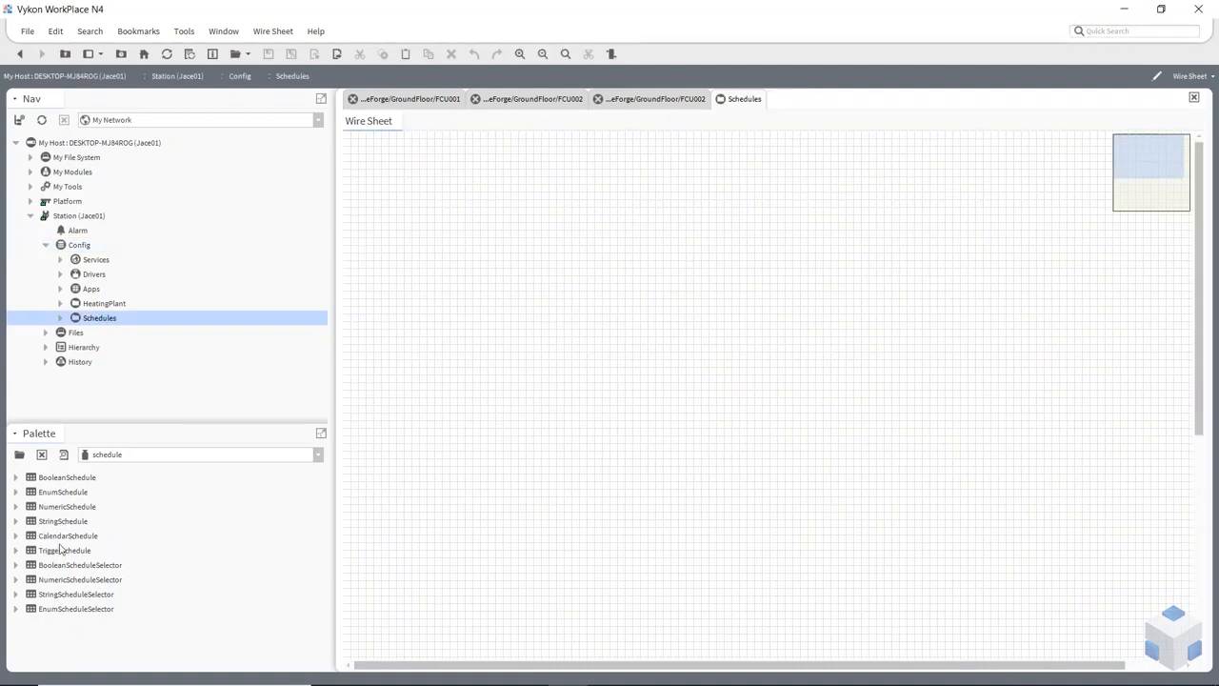
pyautogui.moveTo(53, 541); pyautogui.dragTo(416, 209)
pyautogui.click(588, 365)
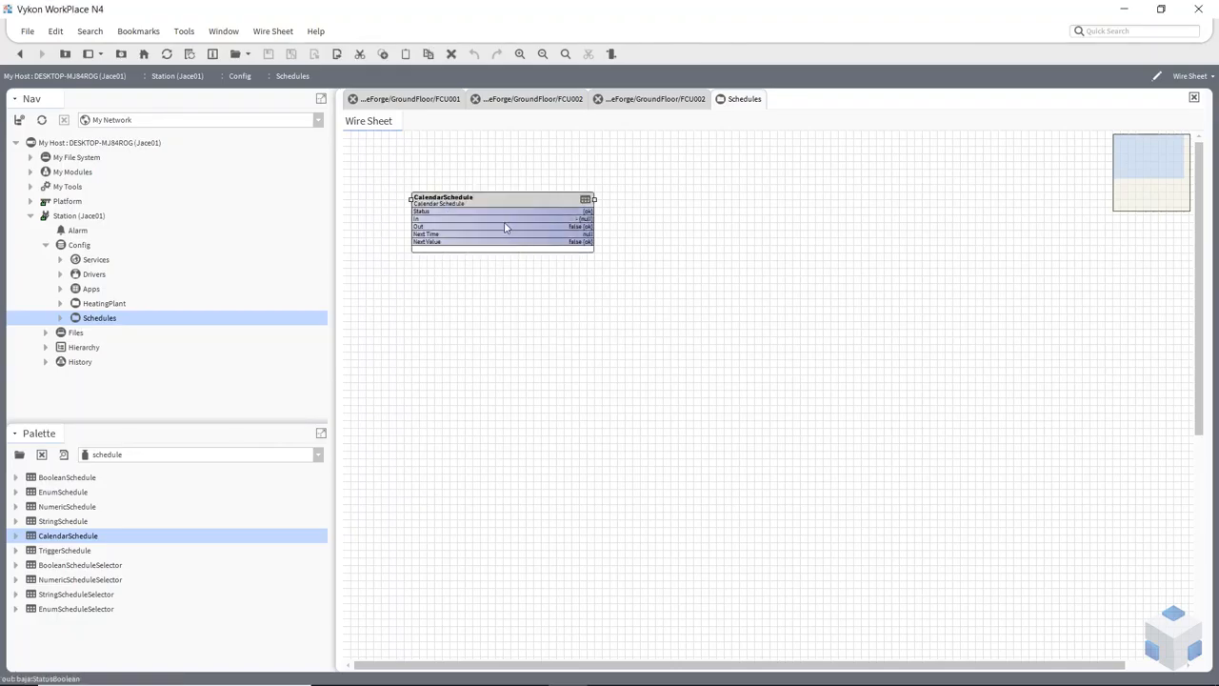
# Rename the calendar schedule as BankHolidays and move its block closer to the wire sheet's upper-left corner.
pyautogui.hotkey('ctrl', 'r')
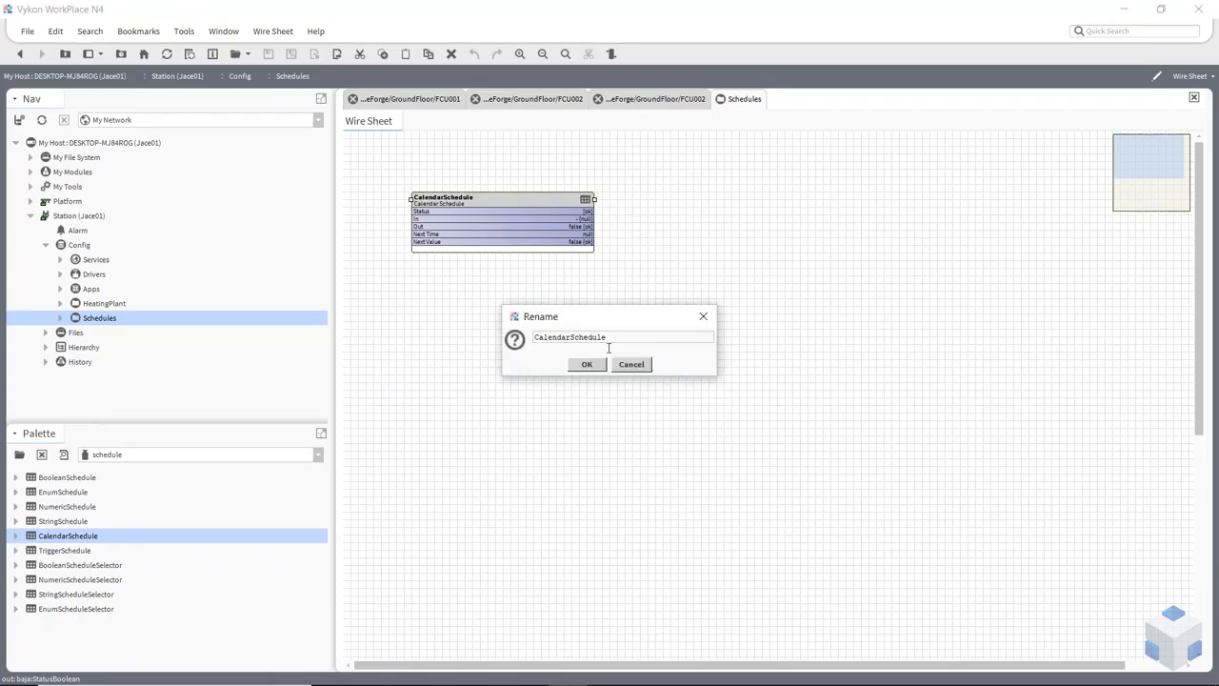
pyautogui.moveTo(633, 340); pyautogui.dragTo(483, 337)
pyautogui.write('BankHolidays')
pyautogui.click(587, 364)
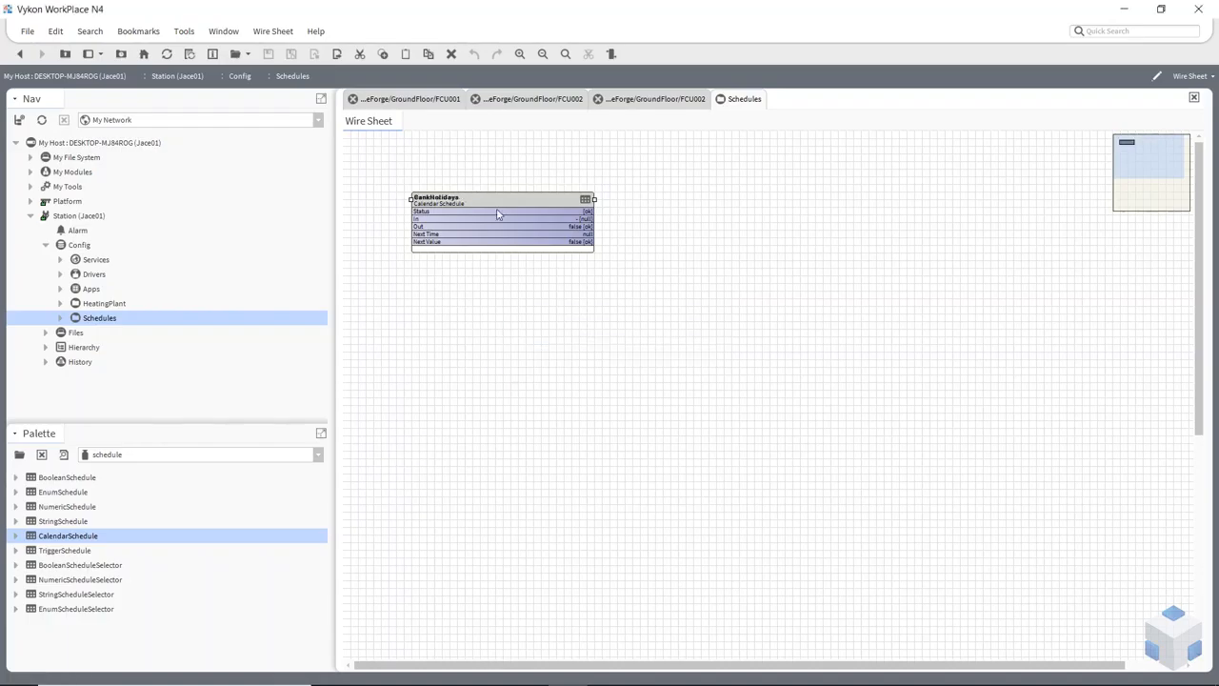
pyautogui.moveTo(467, 201); pyautogui.dragTo(443, 169)
# Open the BankHolidays calendar and start a new event named NewYearsDay of type Date.
pyautogui.doubleClick(443, 181)
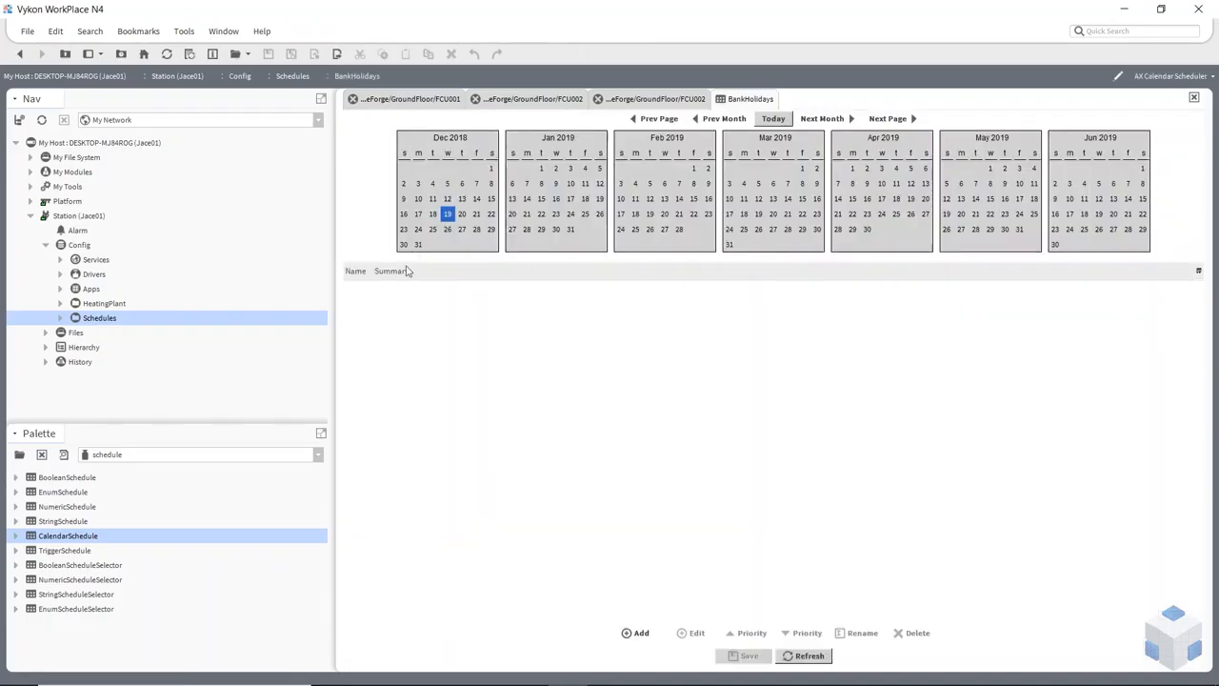
pyautogui.click(636, 632)
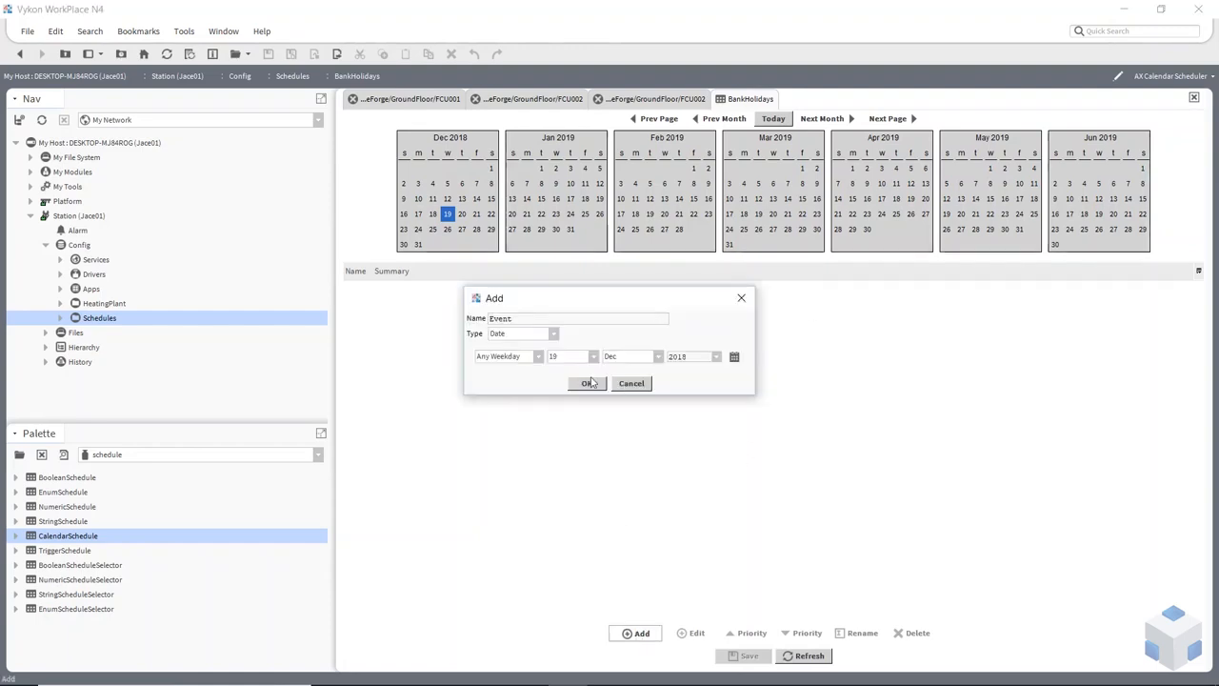
pyautogui.moveTo(538, 319); pyautogui.dragTo(475, 329)
pyautogui.write('B')
pyautogui.press('BackSpace')
pyautogui.write('NewYearsDay')
pyautogui.click(555, 336)
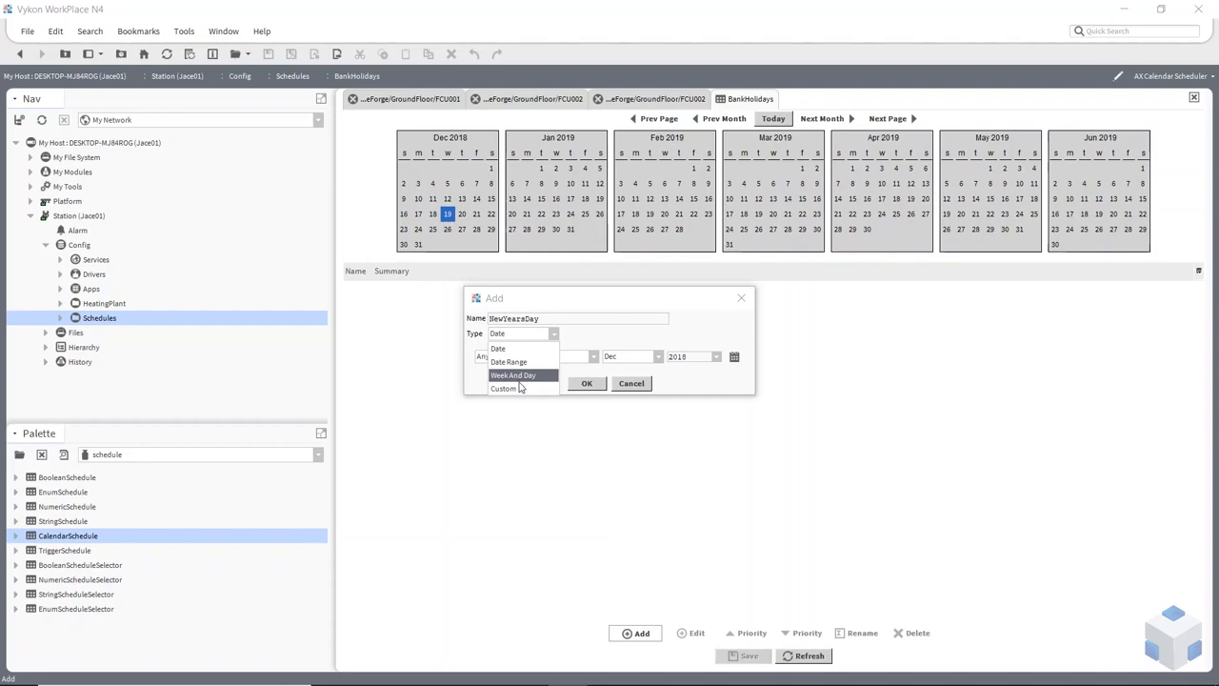
pyautogui.click(505, 349)
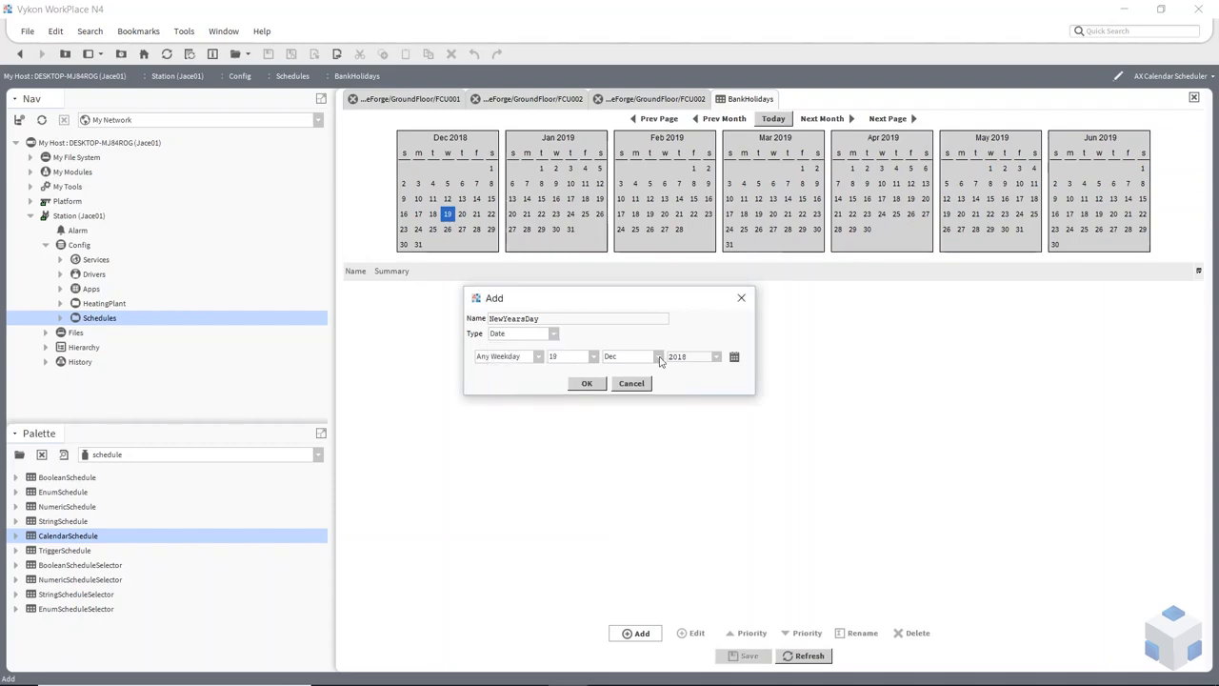
# Set the NewYearsDay event to 1 Jan of any year and add it to the calendar.
pyautogui.click(735, 361)
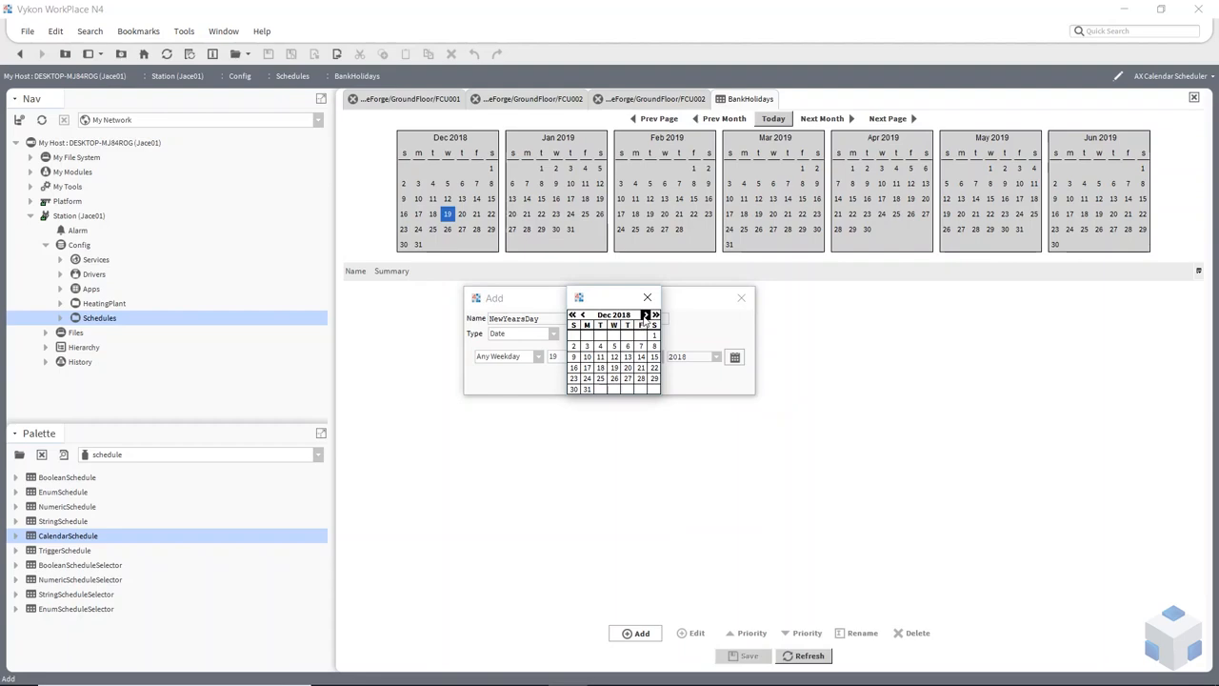
pyautogui.click(646, 316)
pyautogui.click(587, 336)
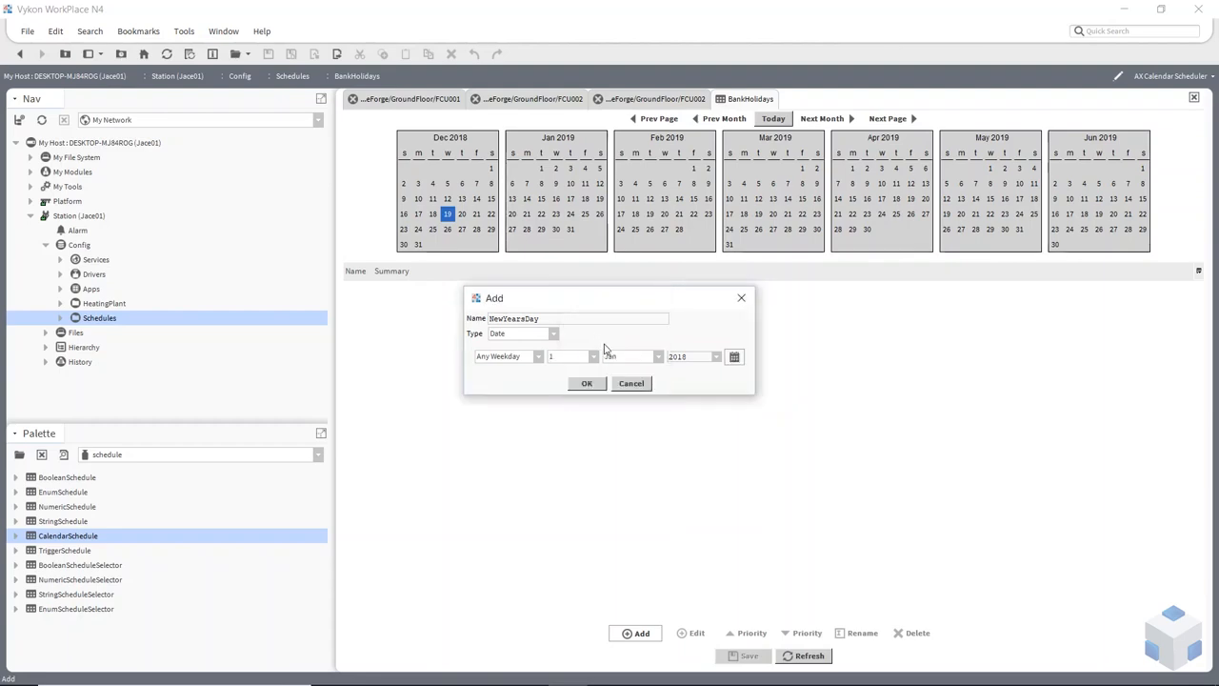
pyautogui.click(716, 356)
pyautogui.click(695, 372)
pyautogui.click(587, 383)
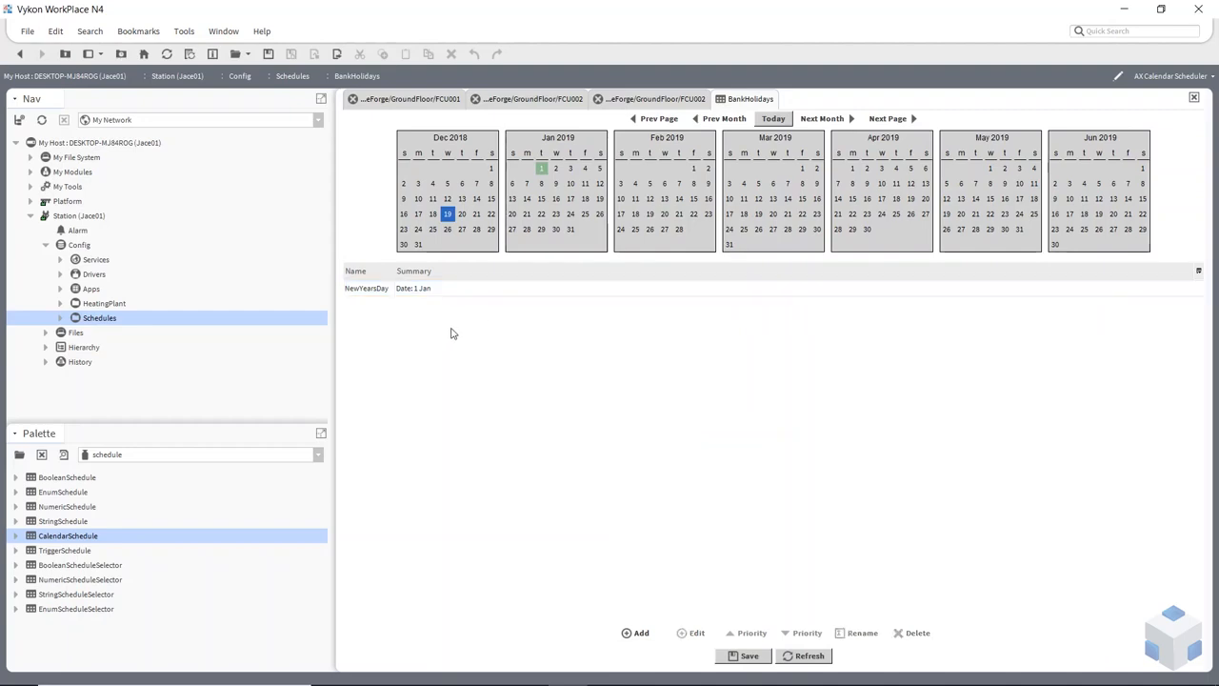
# Start a new calendar event named Christmas with the type Date Range.
pyautogui.click(633, 634)
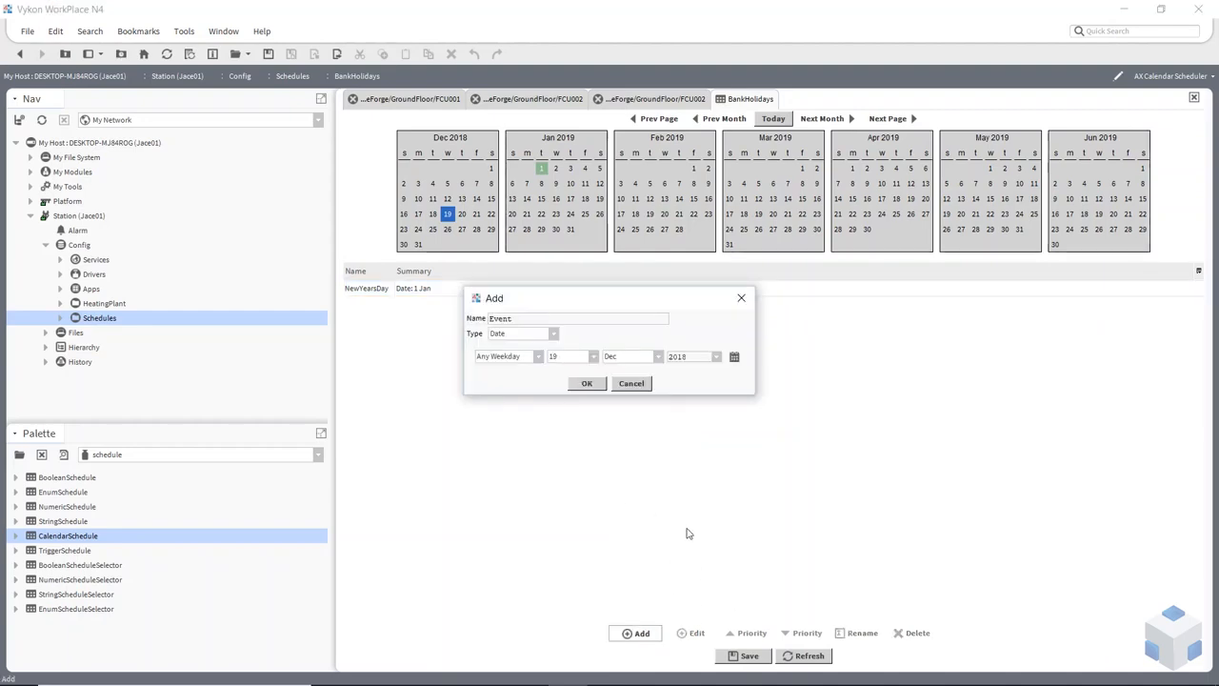
pyautogui.doubleClick(508, 320)
pyautogui.write('Chris')
pyautogui.click(554, 334)
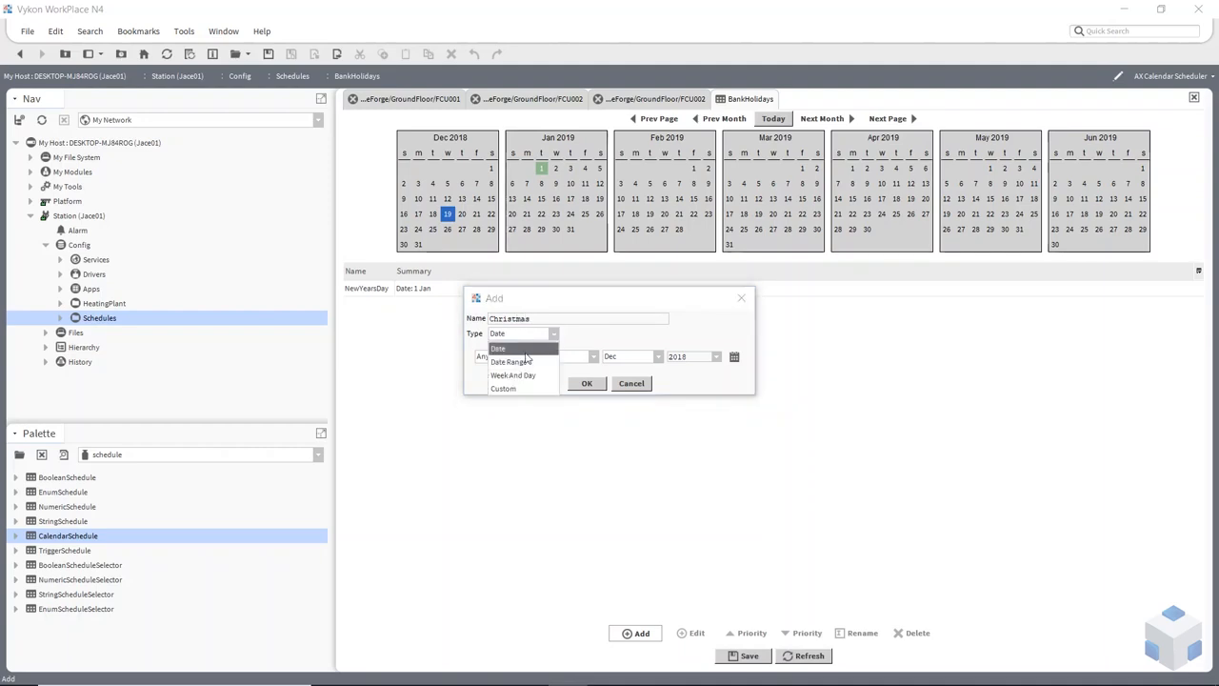
pyautogui.click(514, 360)
# Set the Christmas range from 24 Dec through 28 Dec with Any Year for both dates, and add the event.
pyautogui.click(662, 356)
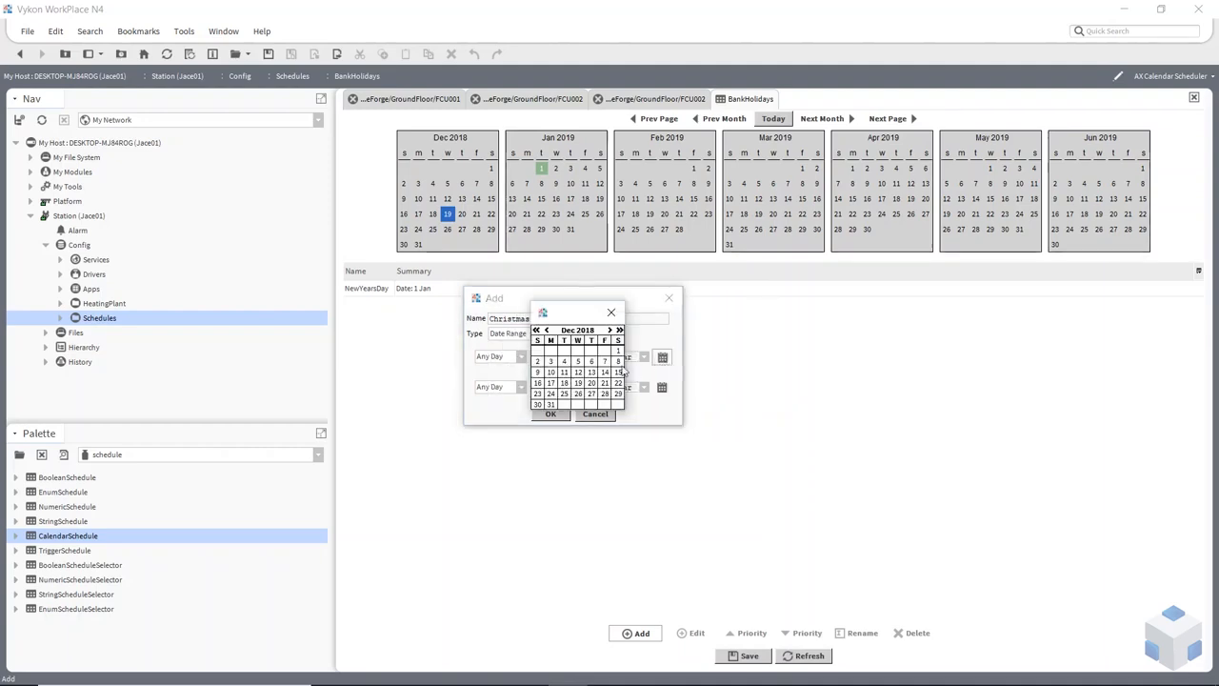
pyautogui.doubleClick(551, 395)
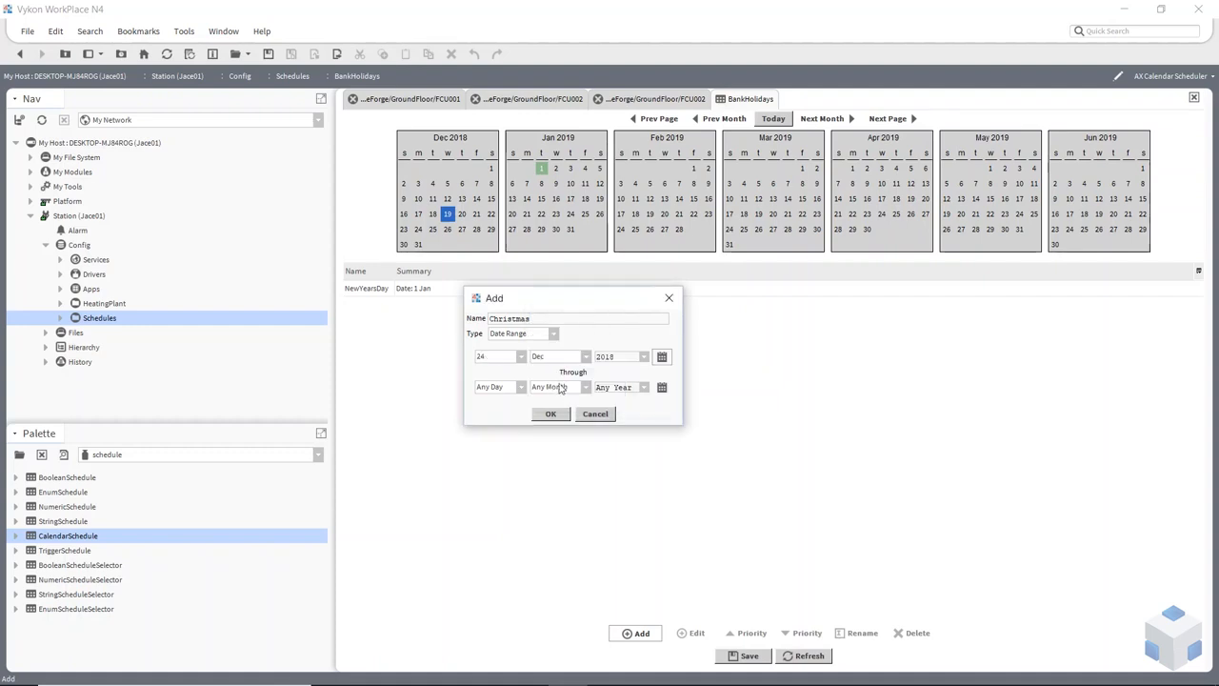
pyautogui.click(644, 356)
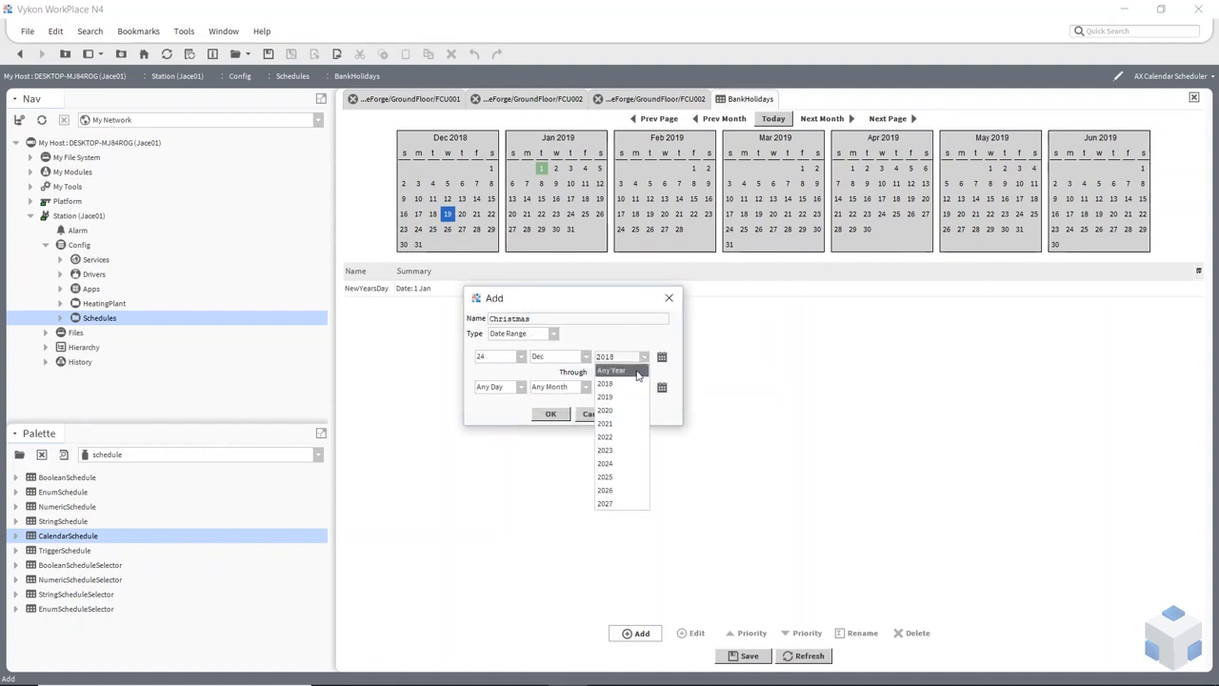
pyautogui.click(638, 372)
pyautogui.click(662, 387)
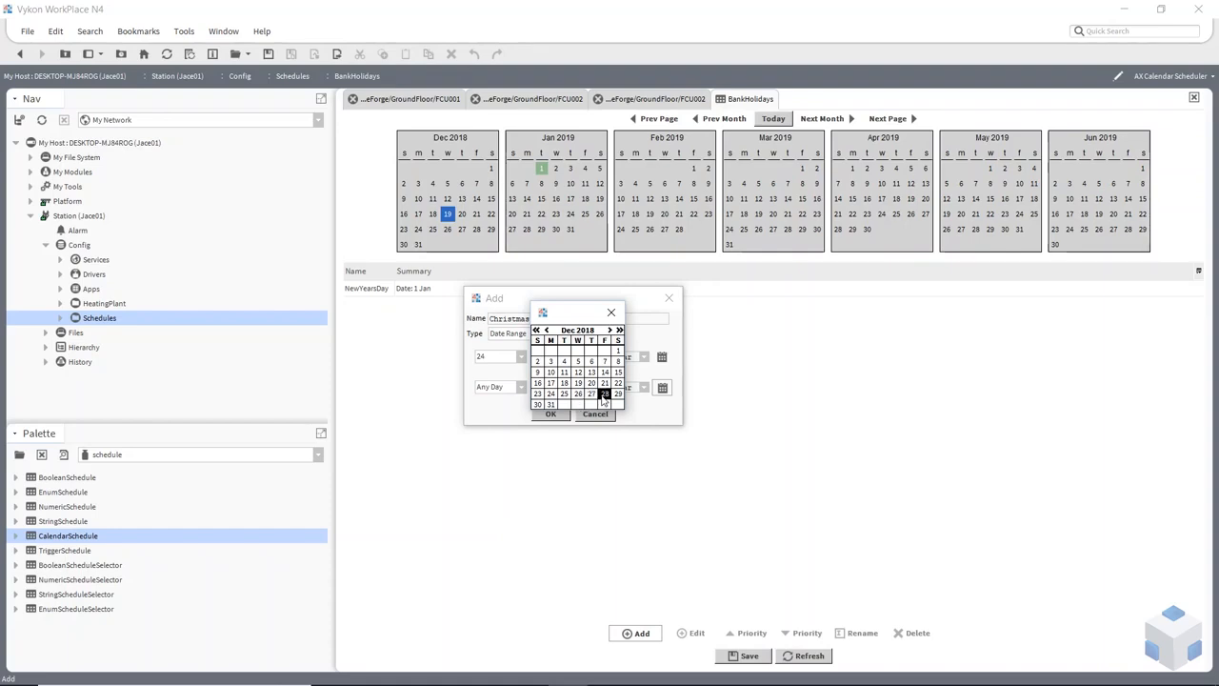
pyautogui.doubleClick(602, 395)
pyautogui.click(645, 388)
pyautogui.click(620, 400)
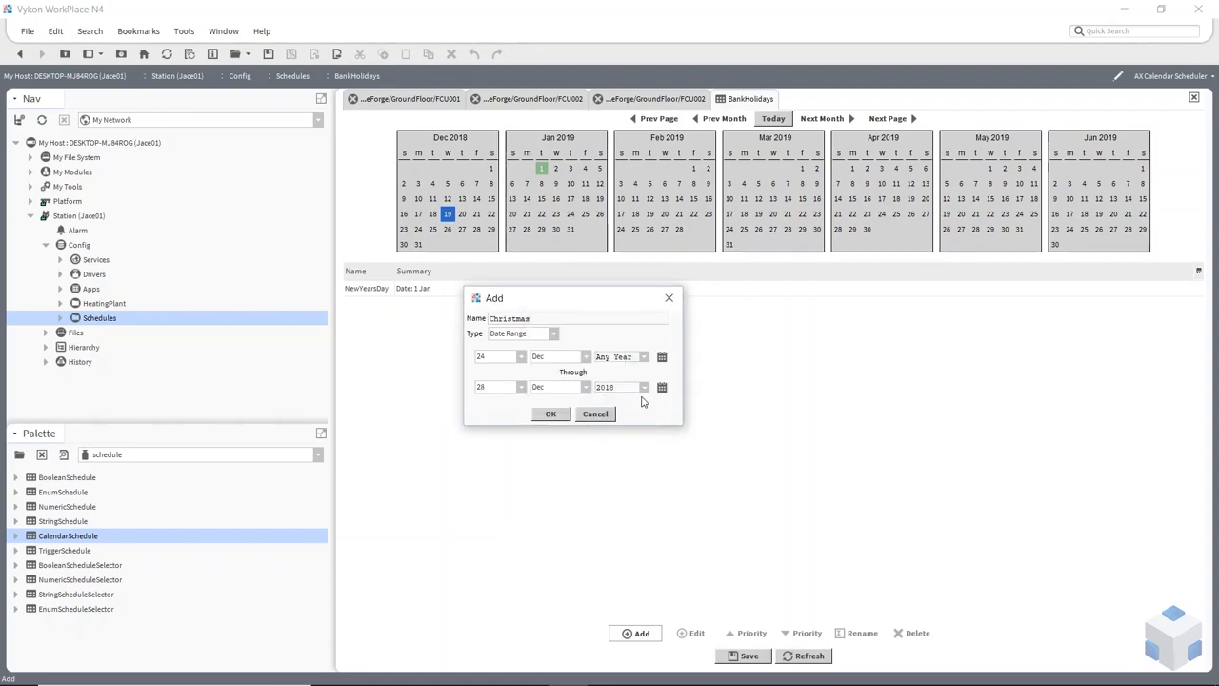
pyautogui.click(552, 413)
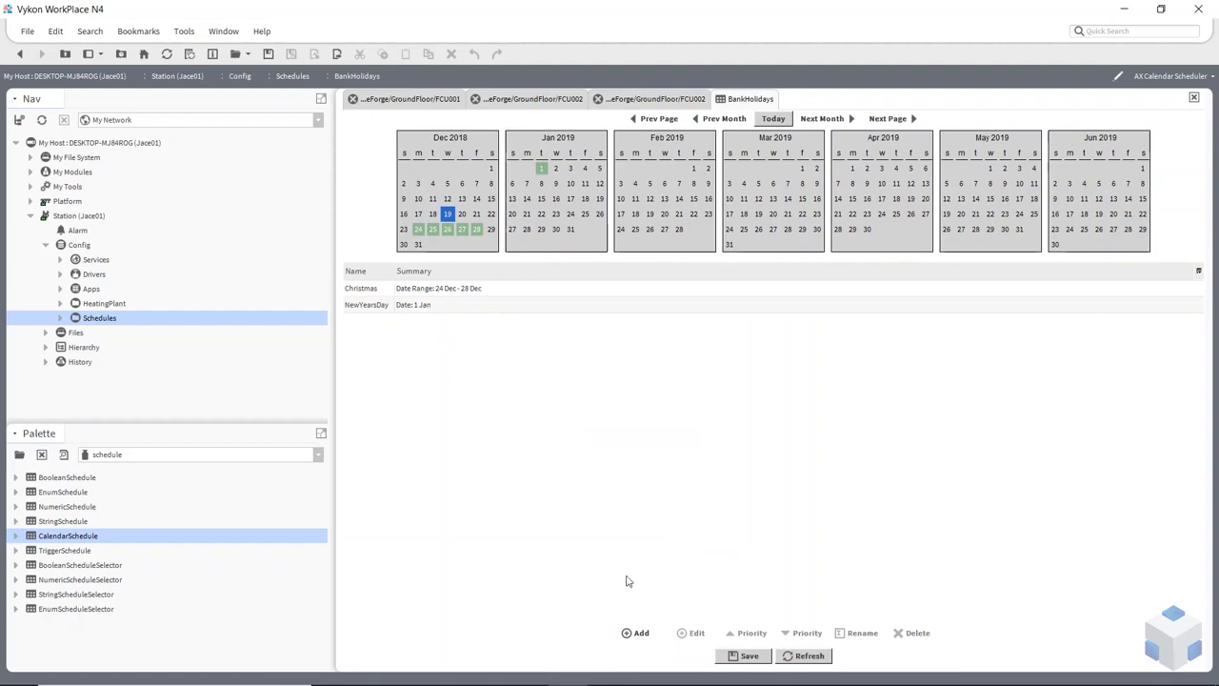
# Add a Custom event named MayDay that falls on Monday of Week 1 in May.
pyautogui.click(636, 632)
pyautogui.moveTo(524, 317); pyautogui.dragTo(484, 328)
pyautogui.write('MayDay')
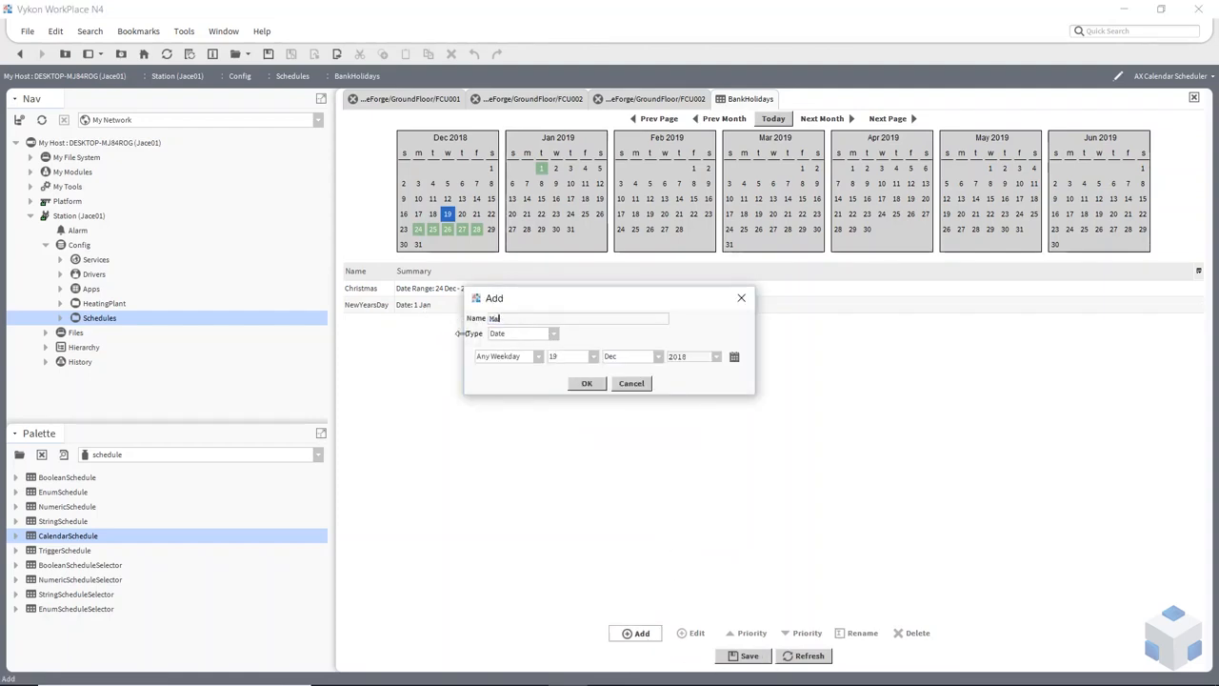
pyautogui.click(553, 336)
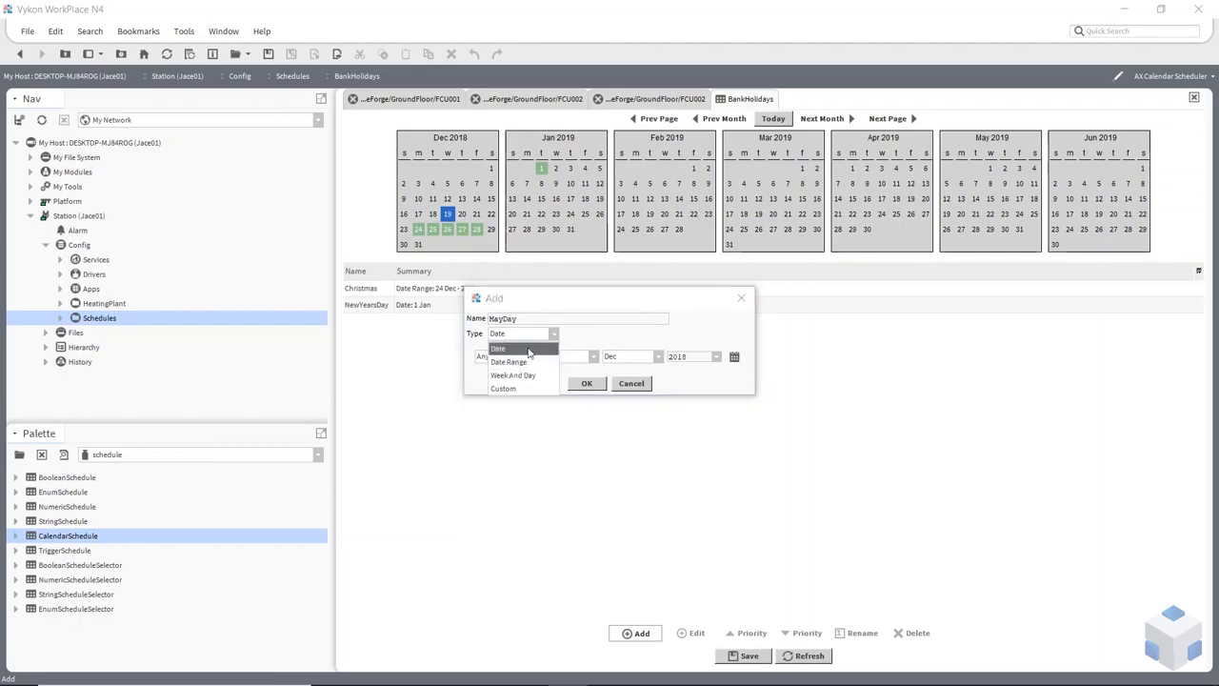
pyautogui.click(511, 390)
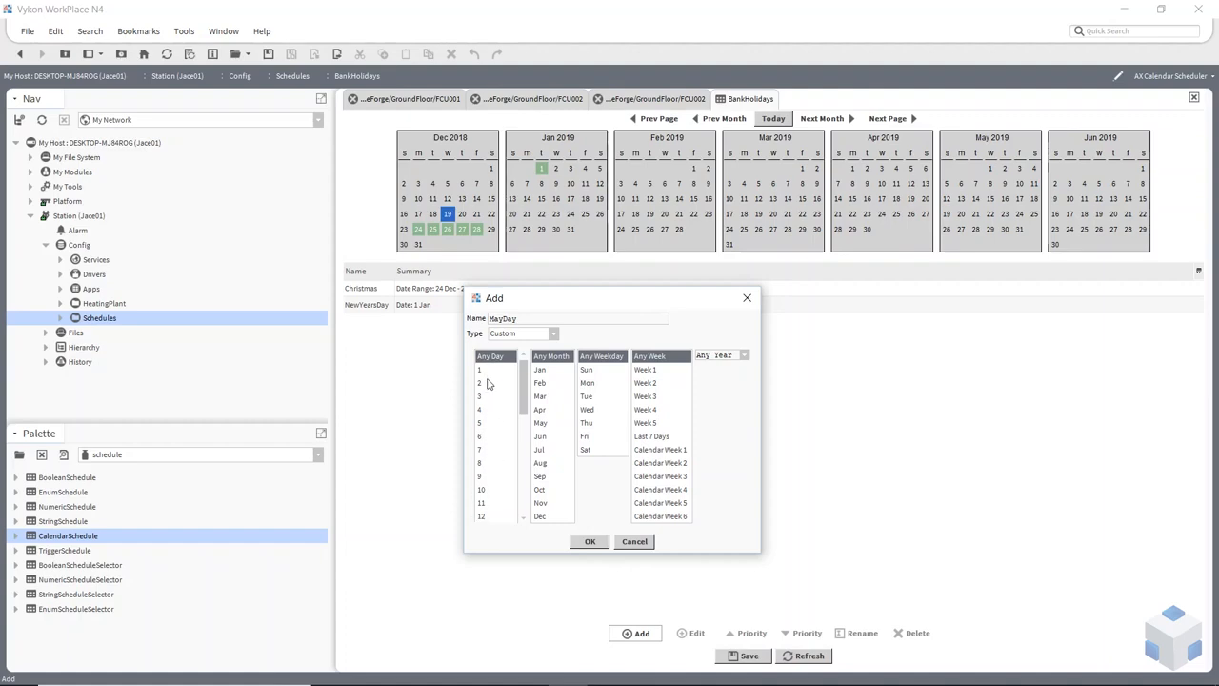
pyautogui.click(543, 423)
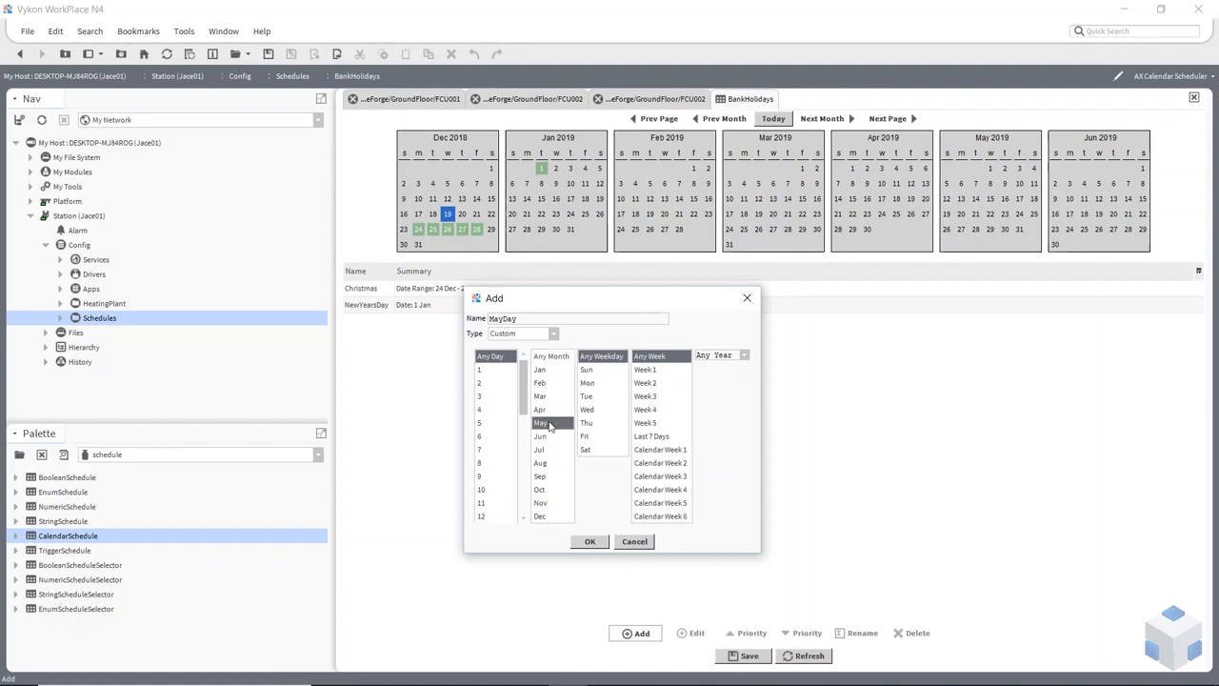
pyautogui.click(591, 383)
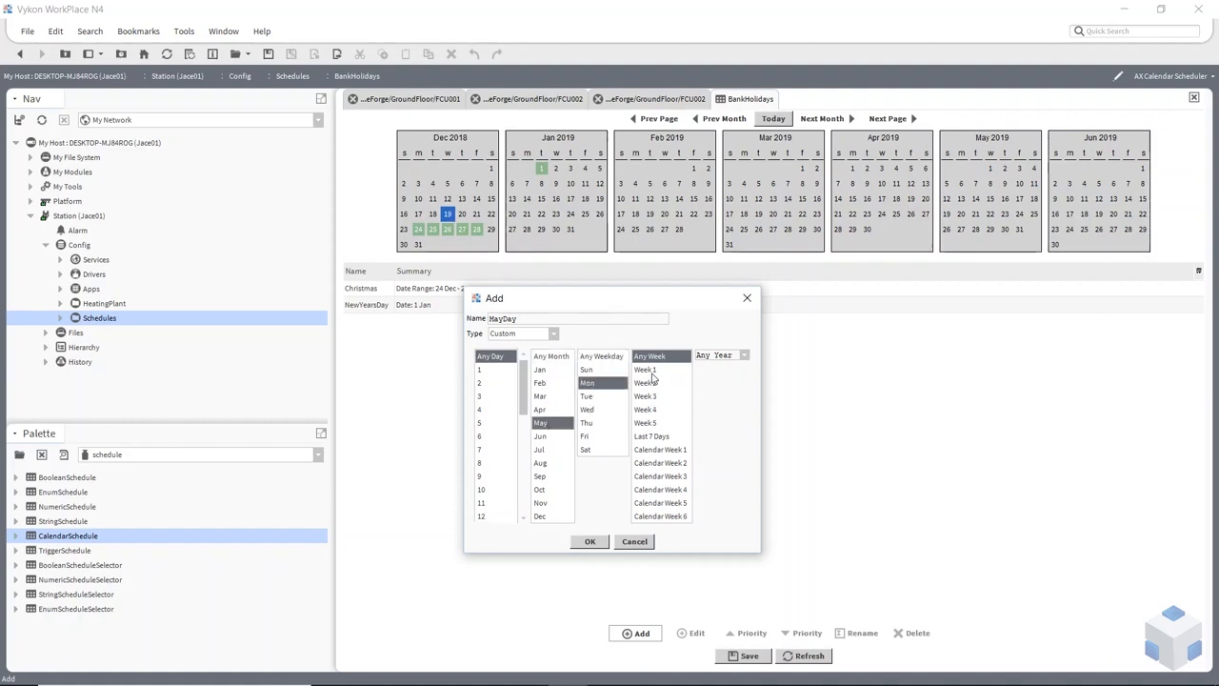
pyautogui.click(660, 370)
pyautogui.click(595, 548)
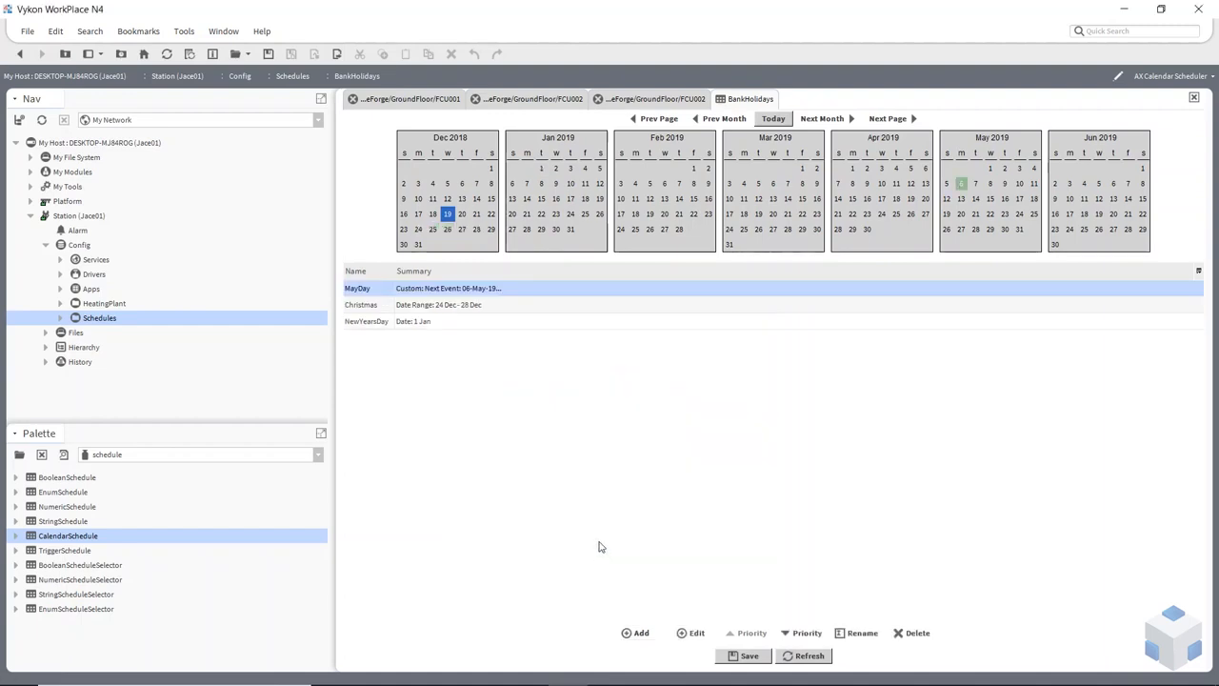
# Review each holiday event's dates in the calendar, and return to the Schedules wire sheet with the BankHolidays changes saved.
pyautogui.click(437, 324)
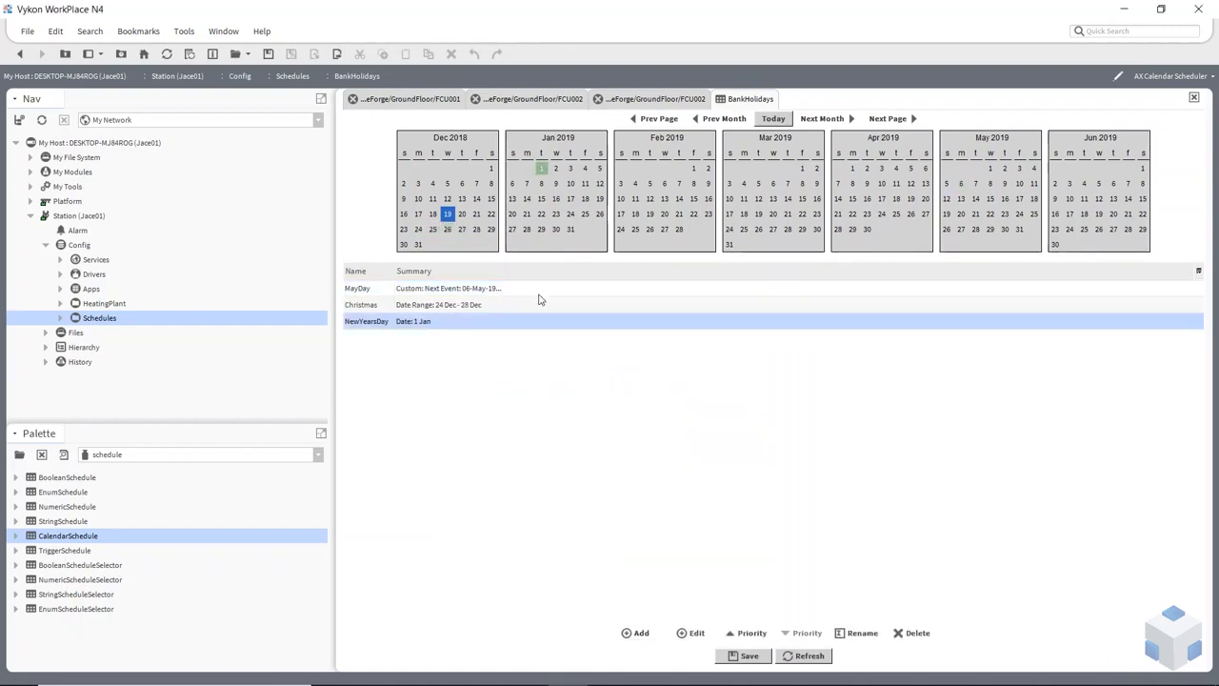
pyautogui.click(495, 305)
pyautogui.click(475, 289)
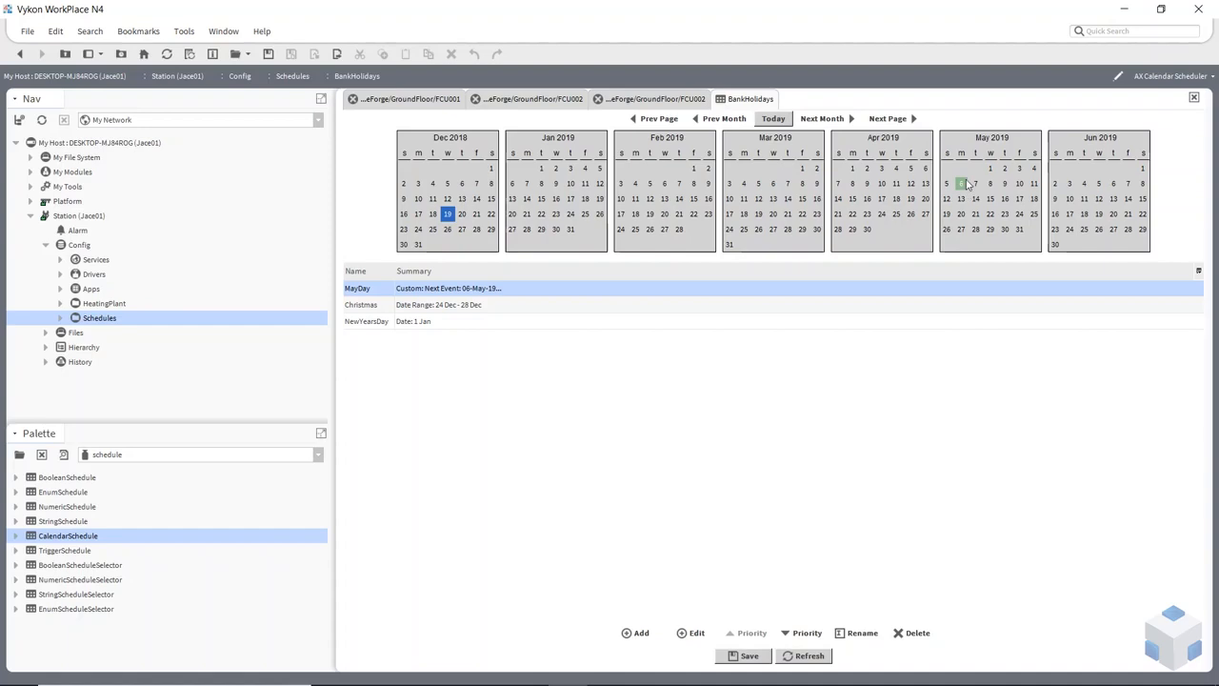
pyautogui.click(495, 486)
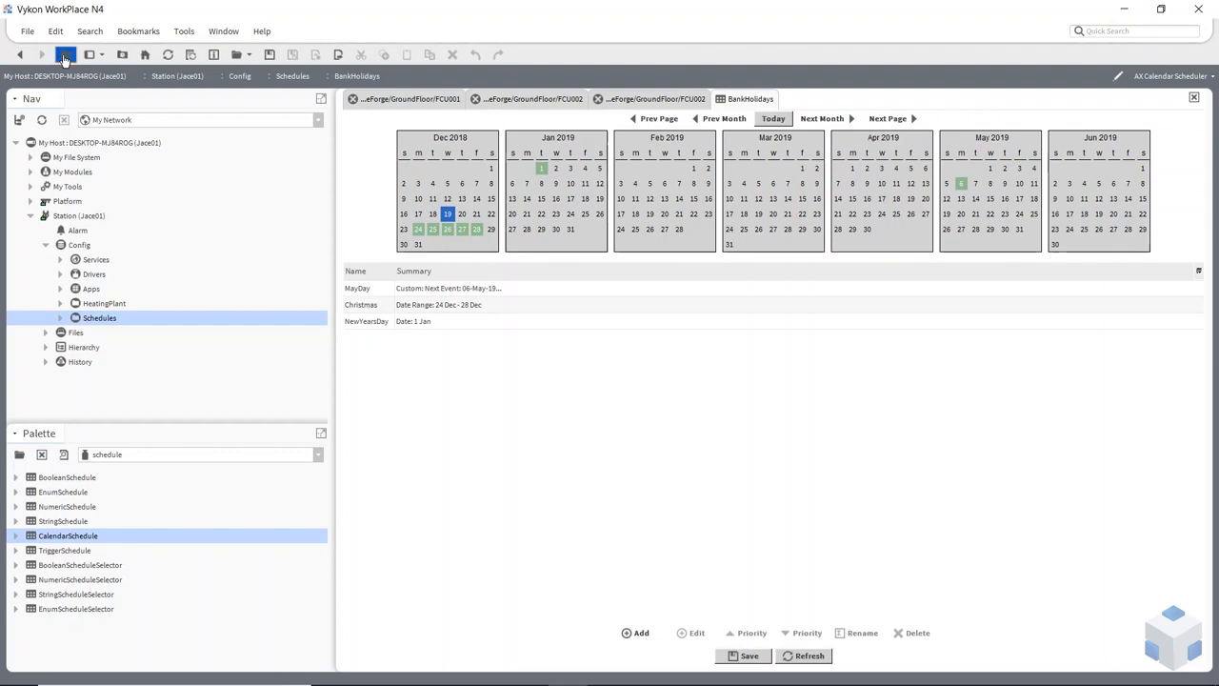
pyautogui.click(65, 55)
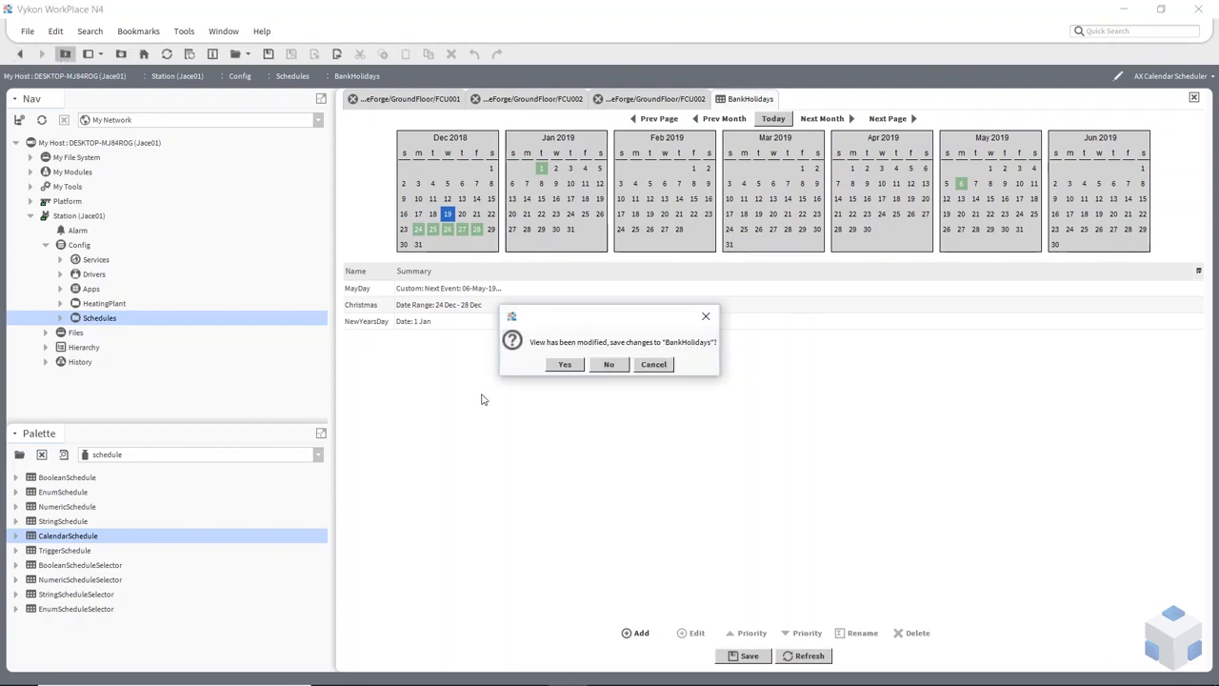
pyautogui.click(565, 364)
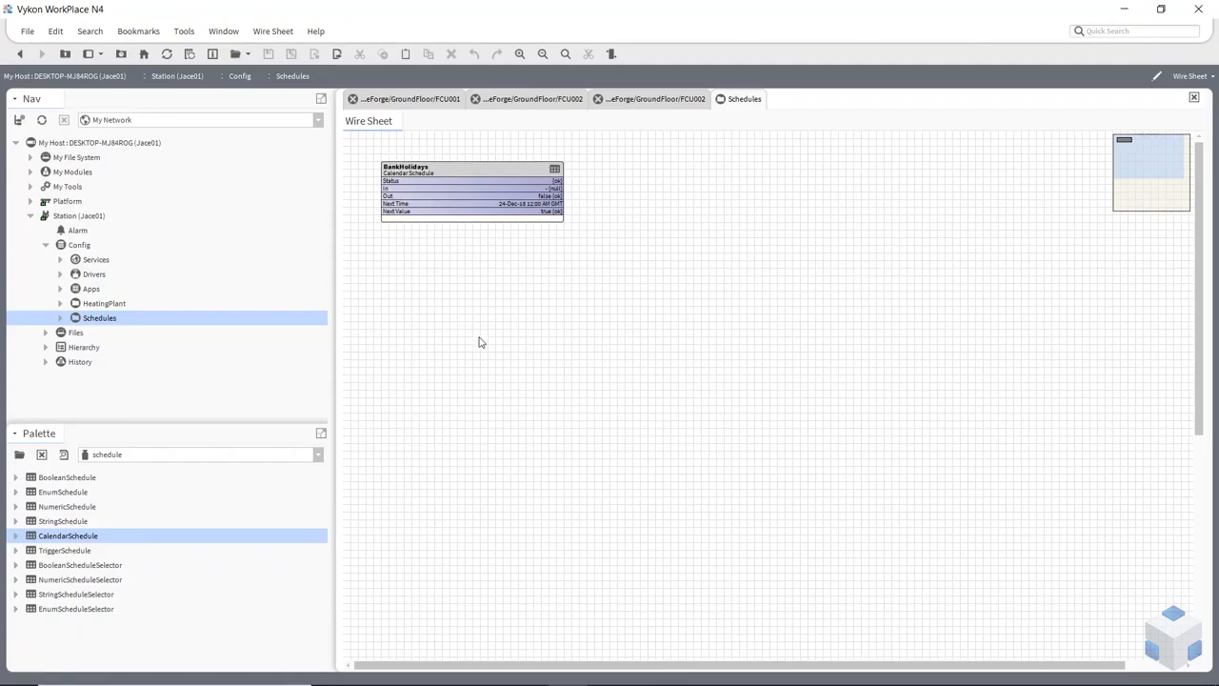
# Add a BooleanSchedule named GroundFloor to the wire sheet and align its block beneath BankHolidays at the same width.
pyautogui.click(57, 483)
pyautogui.moveTo(60, 482); pyautogui.dragTo(482, 310)
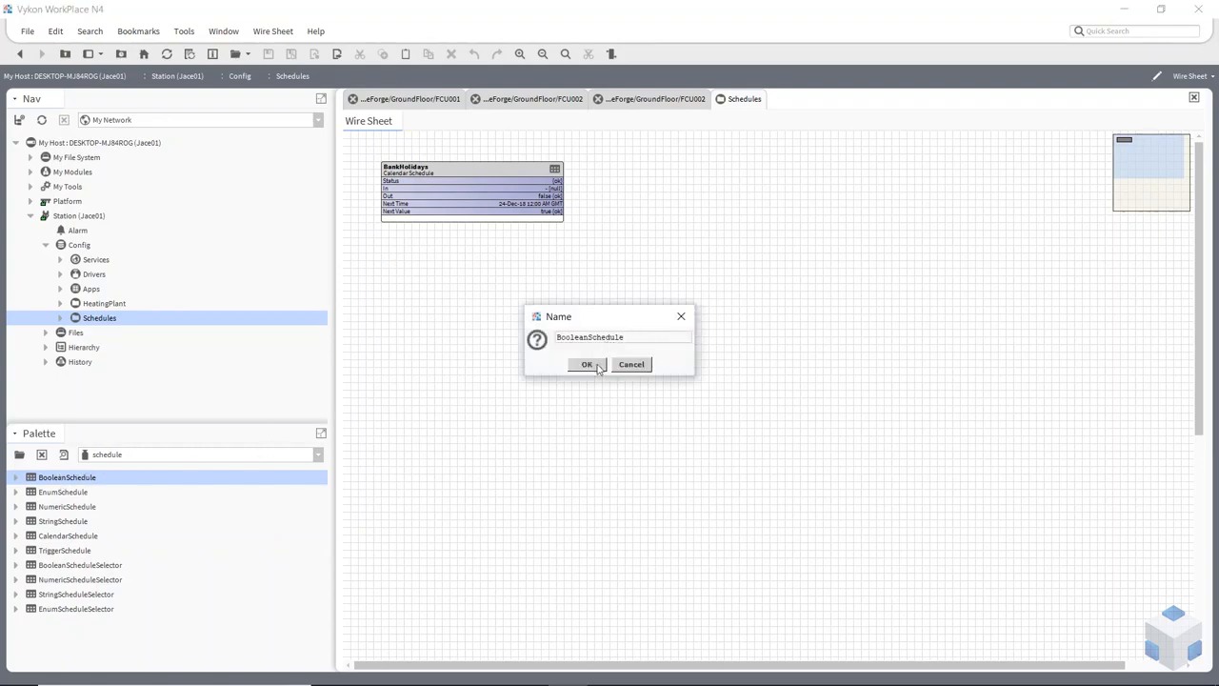
pyautogui.write('GroundFloor')
pyautogui.click(587, 365)
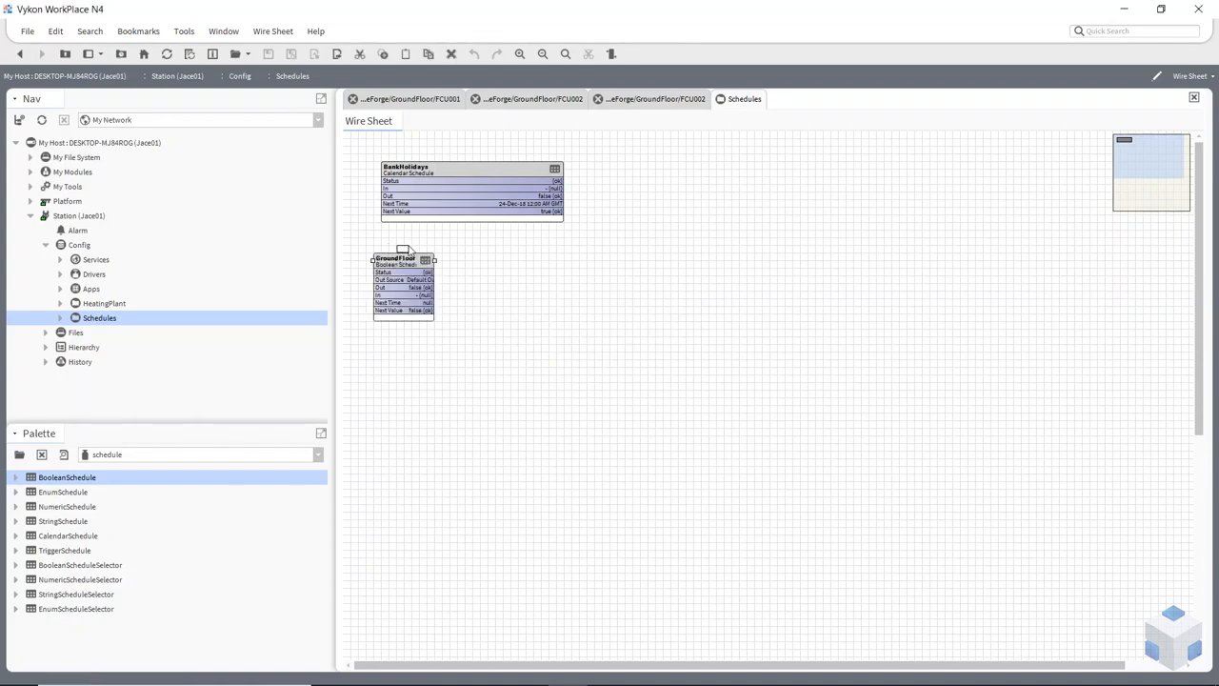
pyautogui.moveTo(410, 251); pyautogui.dragTo(564, 263)
pyautogui.click(497, 383)
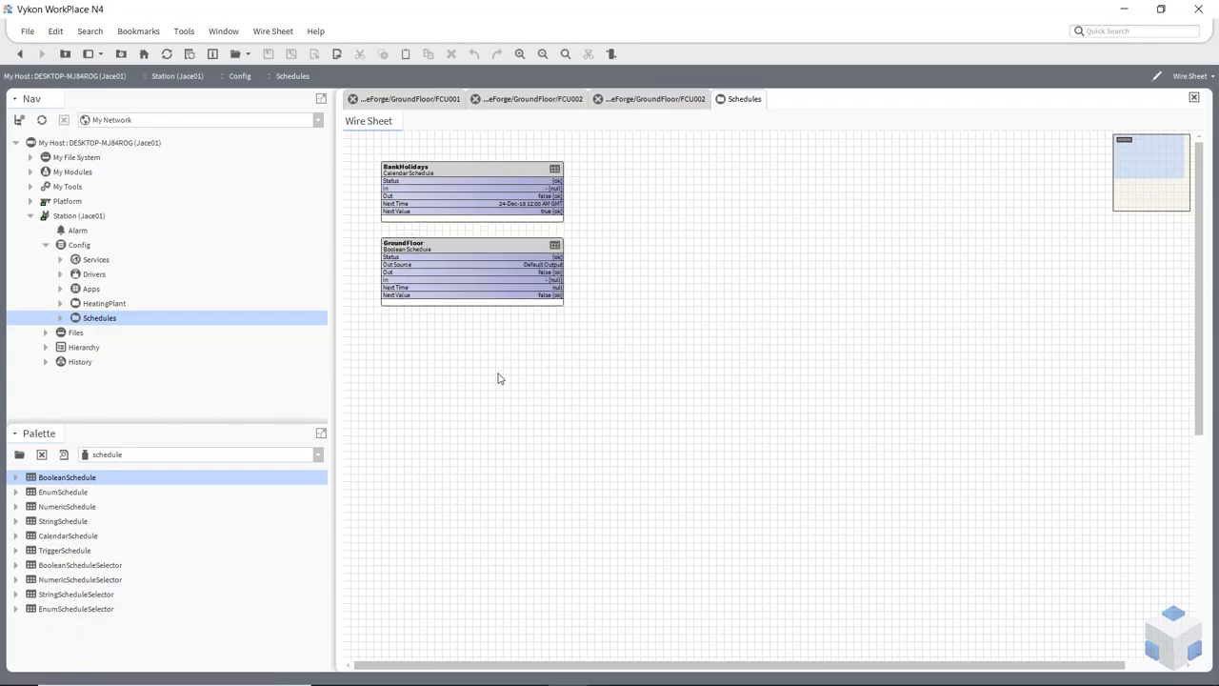
# Open the GroundFloor schedule and draw a Monday event from 6:00 AM to 6:00 PM in the weekly schedule.
pyautogui.doubleClick(444, 288)
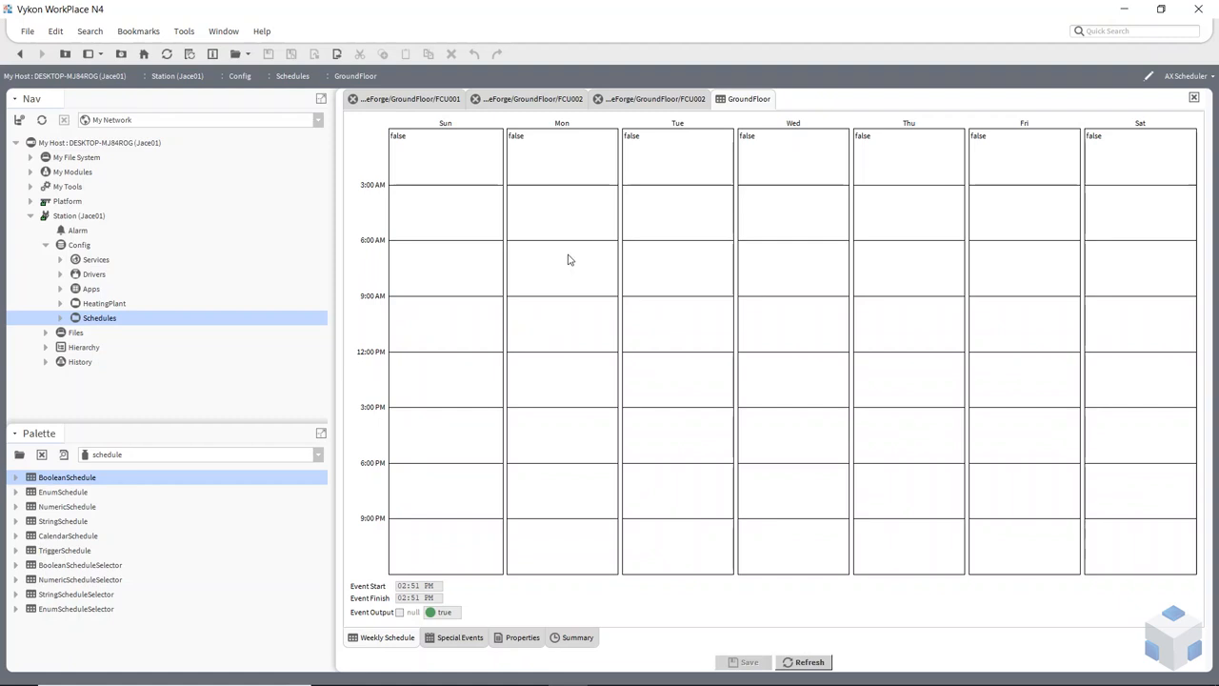
pyautogui.moveTo(560, 245); pyautogui.dragTo(555, 464)
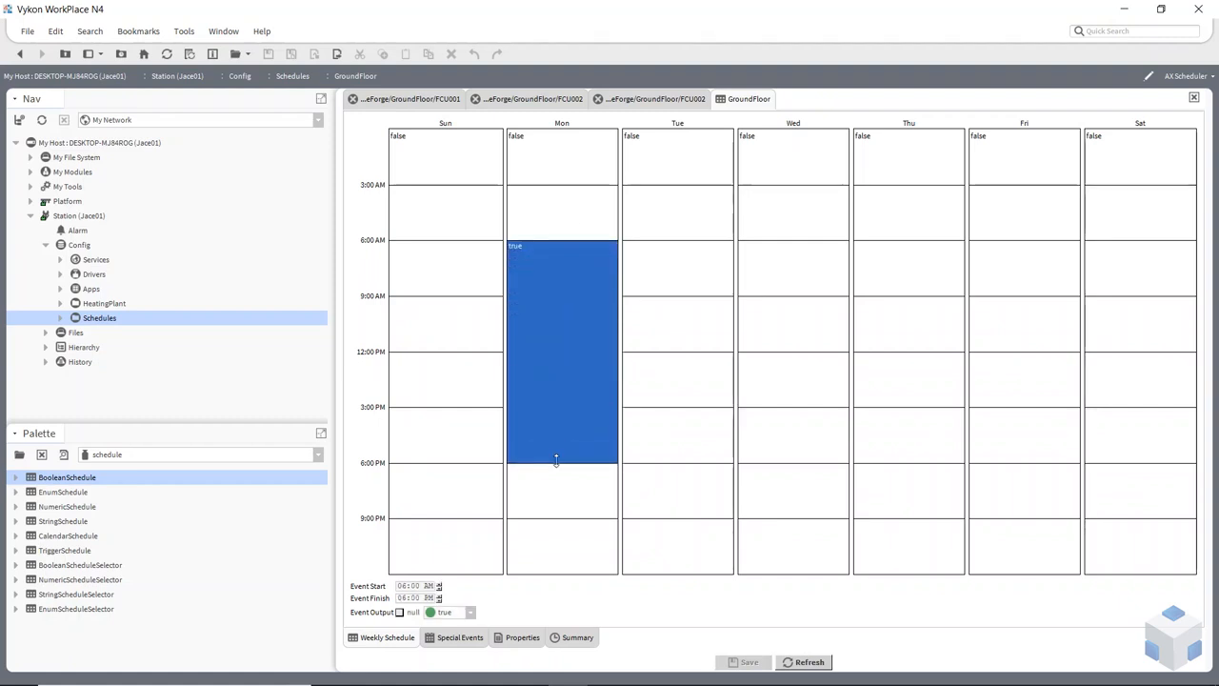
# Set the finish time of Monday's event in the GroundFloor weekly schedule to 05:00 PM.
pyautogui.moveTo(569, 300)
pyautogui.mouseDown()
pyautogui.moveTo(569, 365)
pyautogui.moveTo(569, 276)
pyautogui.moveTo(566, 296)
pyautogui.mouseUp()
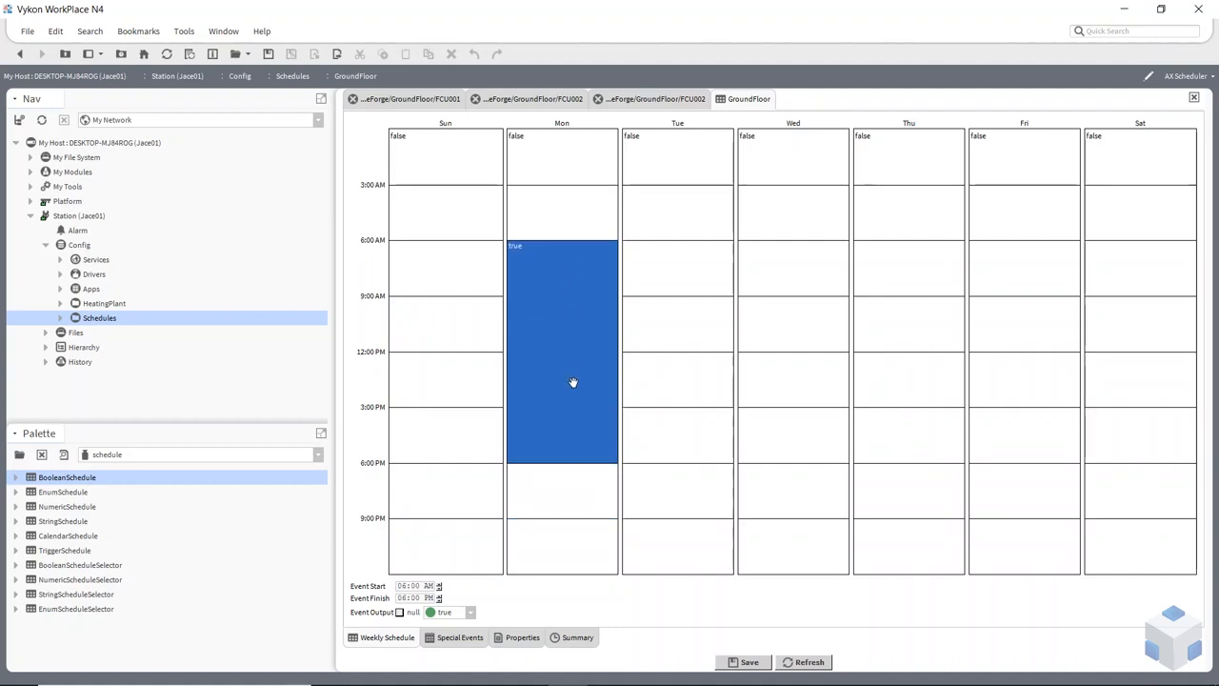
pyautogui.moveTo(562, 463)
pyautogui.mouseDown()
pyautogui.moveTo(561, 442)
pyautogui.moveTo(558, 461)
pyautogui.mouseUp()
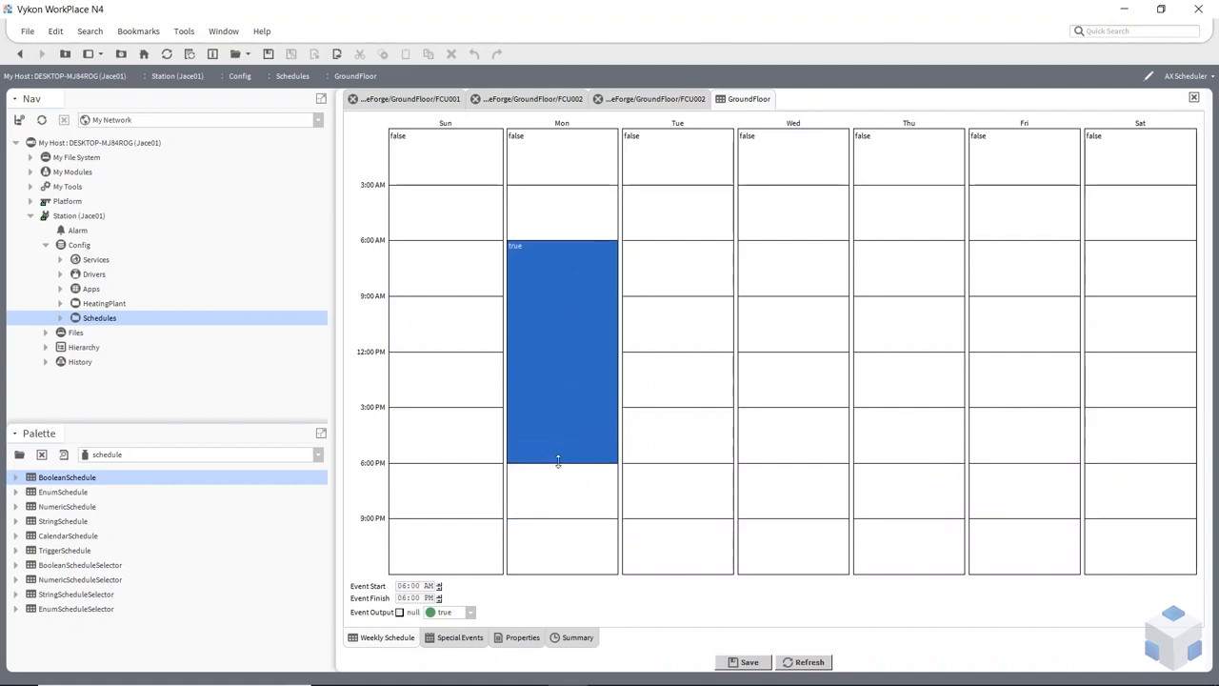
pyautogui.click(405, 598)
pyautogui.press('Down')
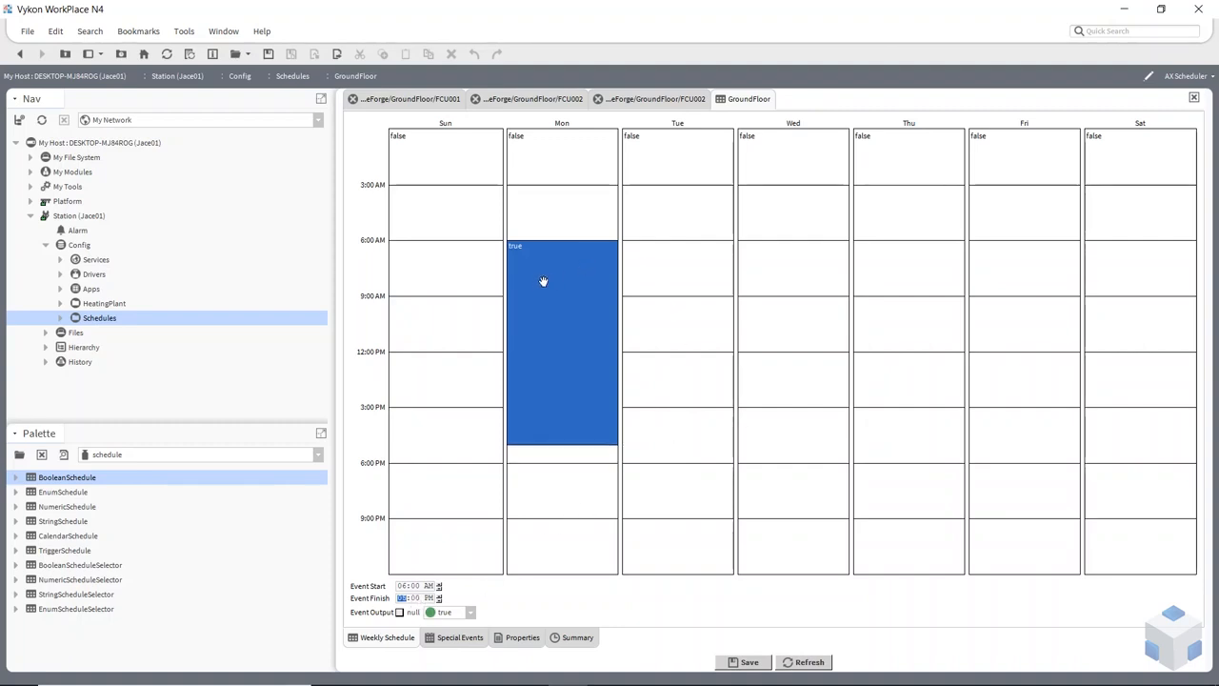
# Draw extra Monday events from 3:00 AM to 5:00 AM and 7:00 PM to 9:00 PM, and delete both.
pyautogui.moveTo(550, 189); pyautogui.dragTo(555, 222)
pyautogui.moveTo(521, 482); pyautogui.dragTo(540, 524)
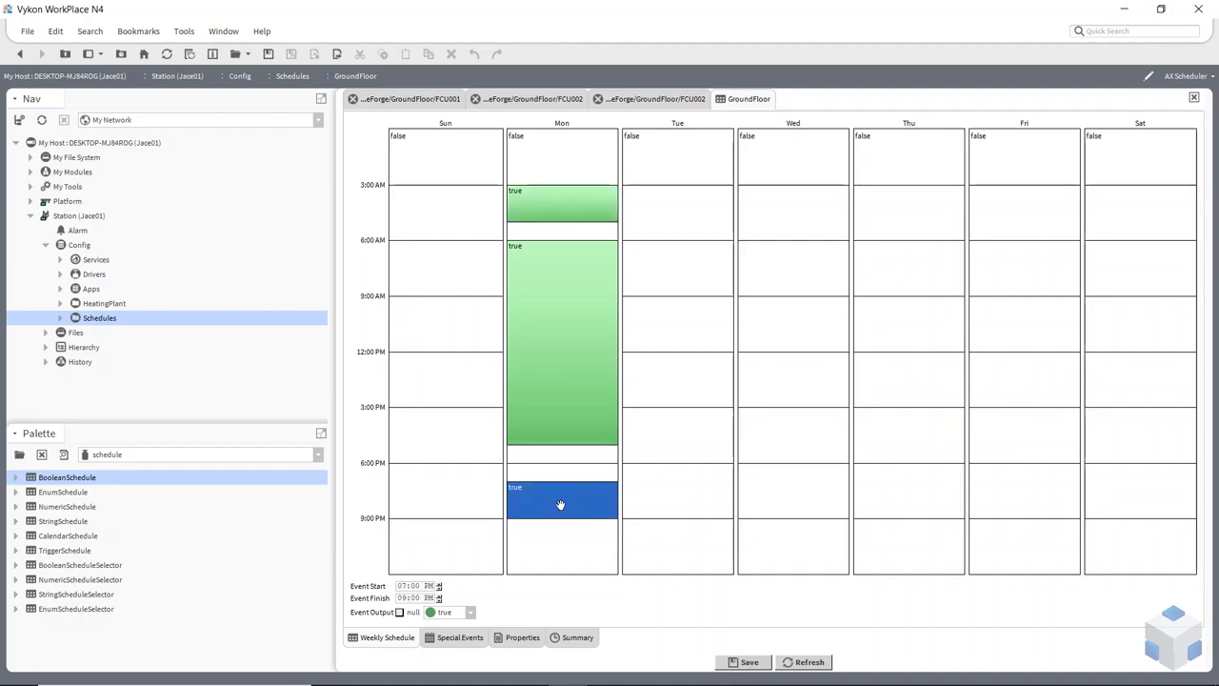
pyautogui.press('Delete')
pyautogui.click(568, 204)
pyautogui.press('Delete')
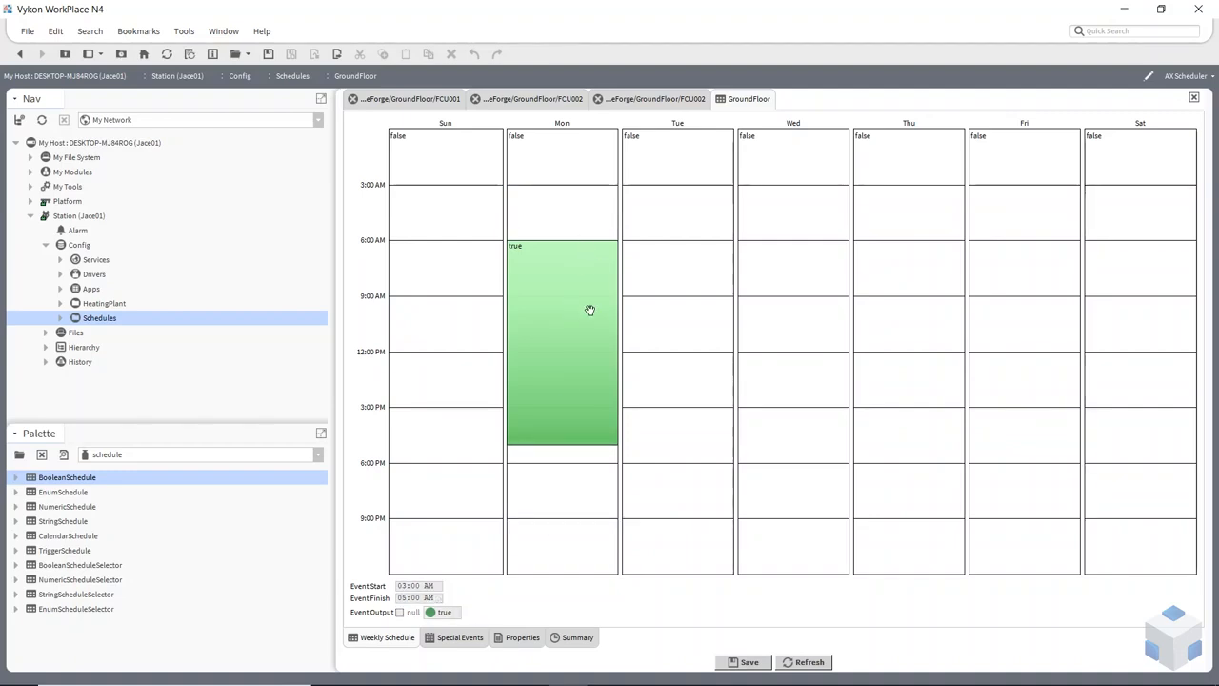
# Apply Monday's 6:00 AM to 5:00 PM event to every day from Monday to Friday.
pyautogui.click(588, 310)
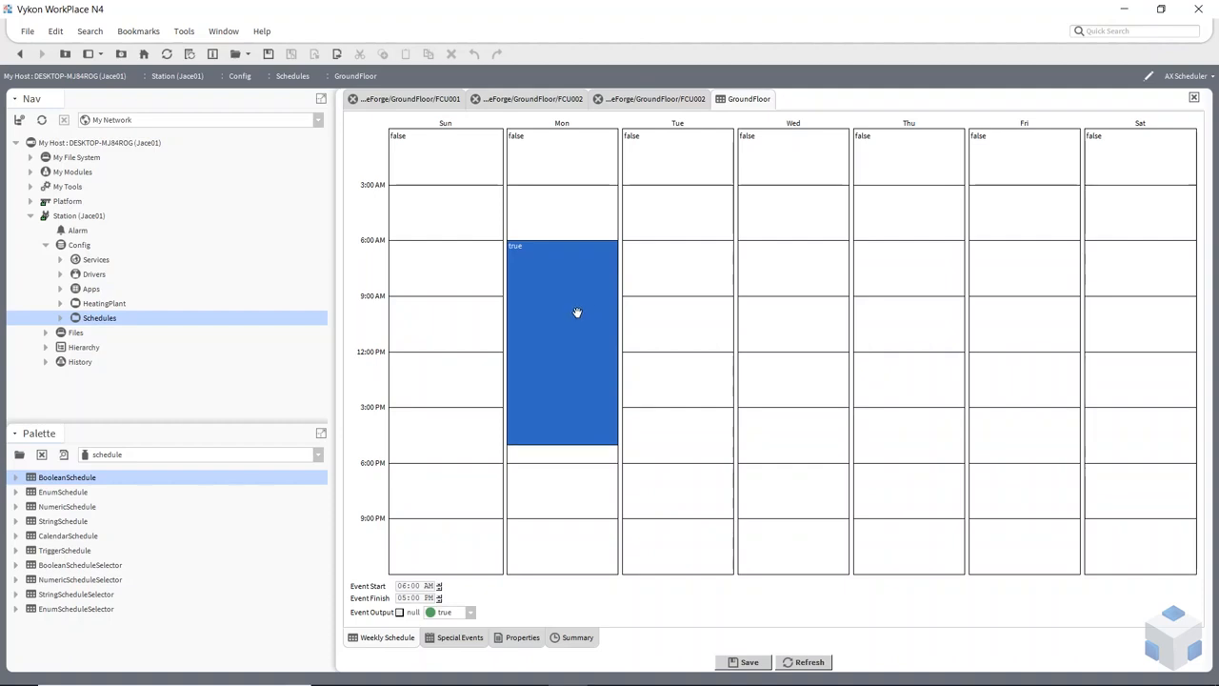
pyautogui.rightClick(568, 297)
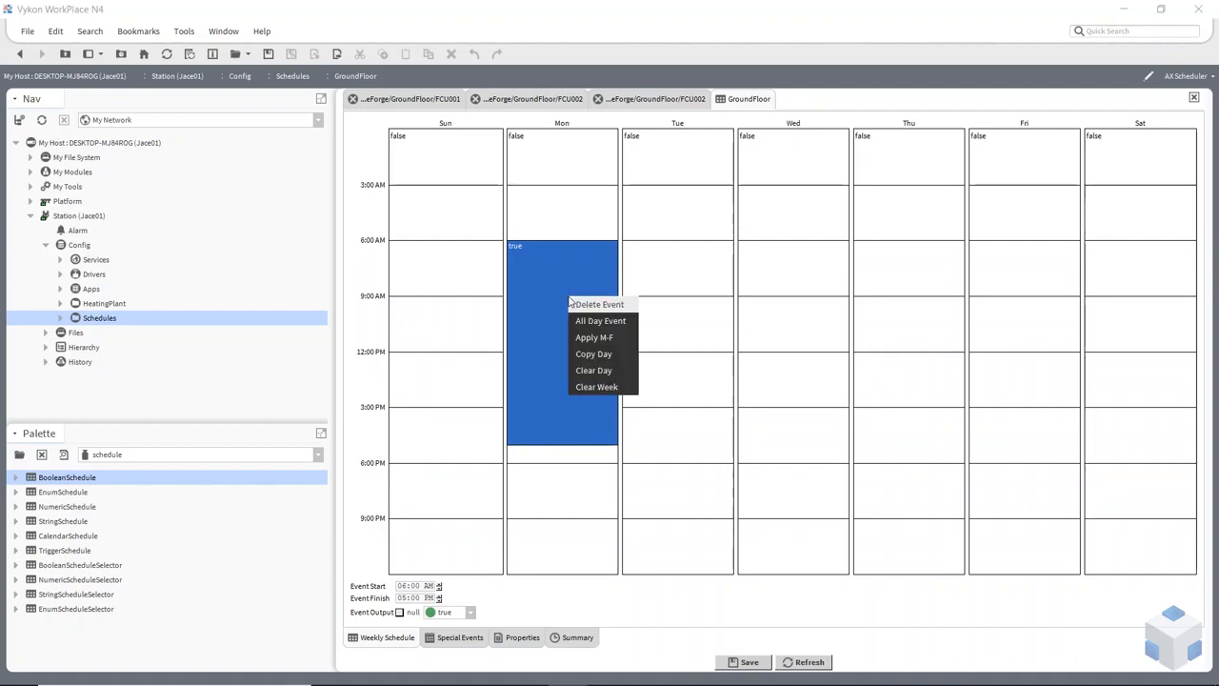
pyautogui.click(595, 338)
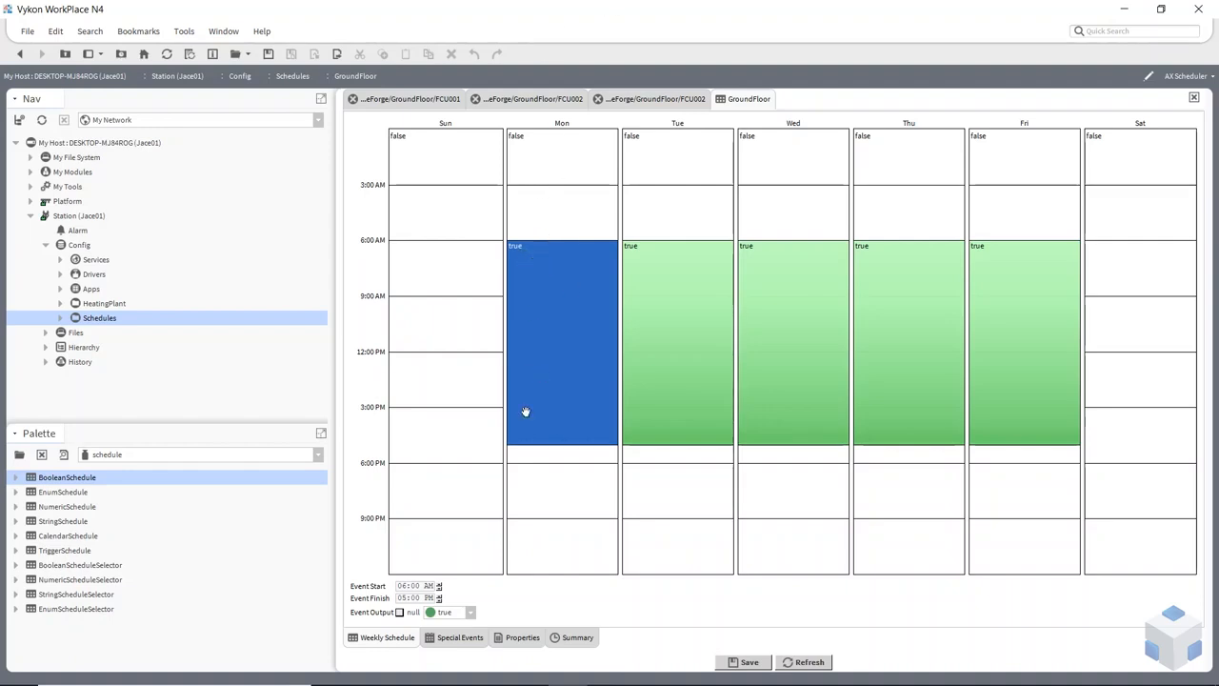
# Try a false output on Monday's event, compare it with the other weekday events, and set it back to true.
pyautogui.click(471, 614)
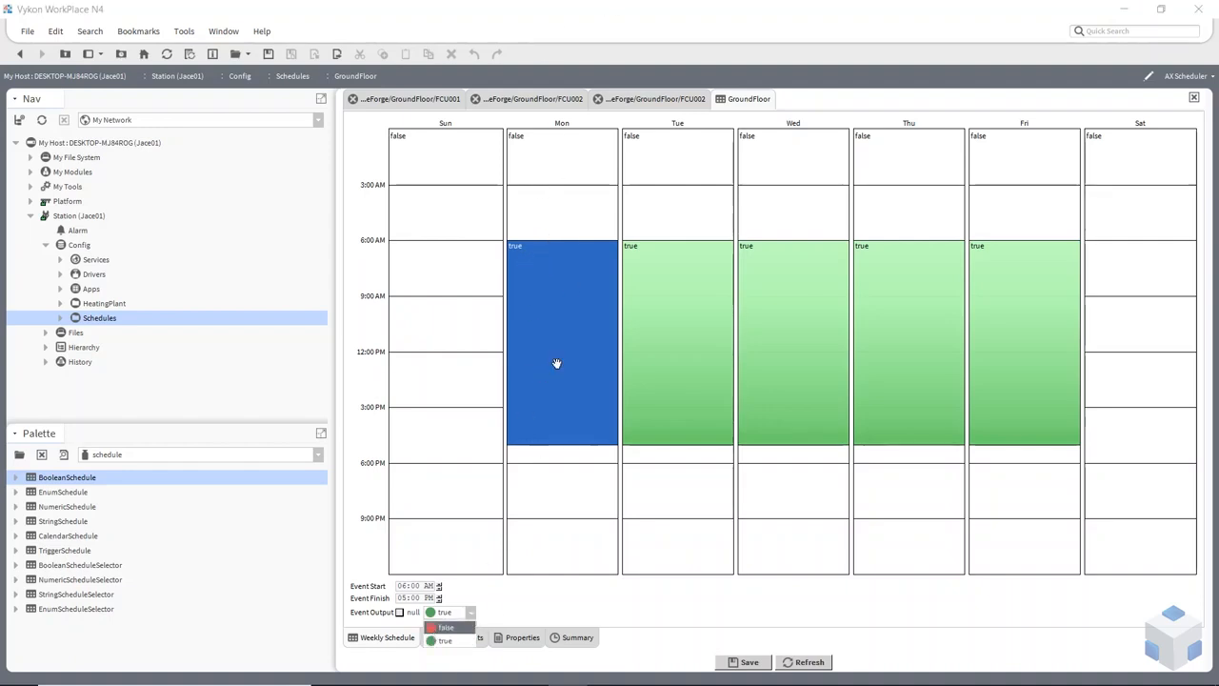
pyautogui.click(444, 627)
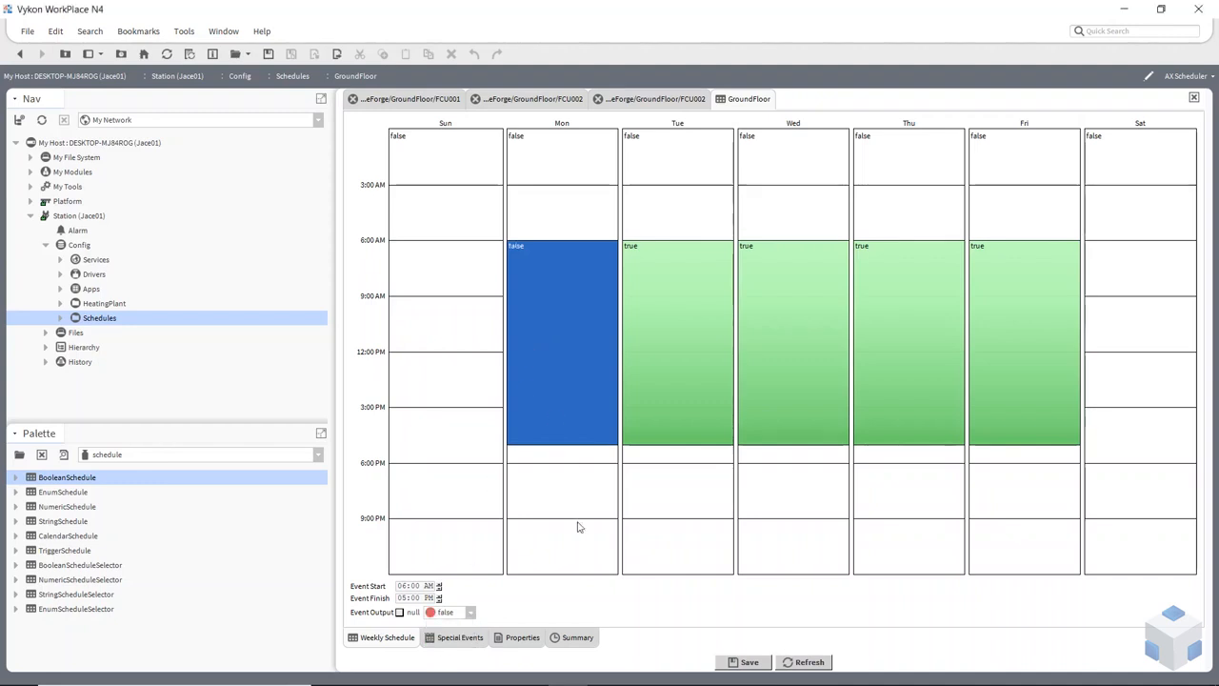
pyautogui.click(658, 302)
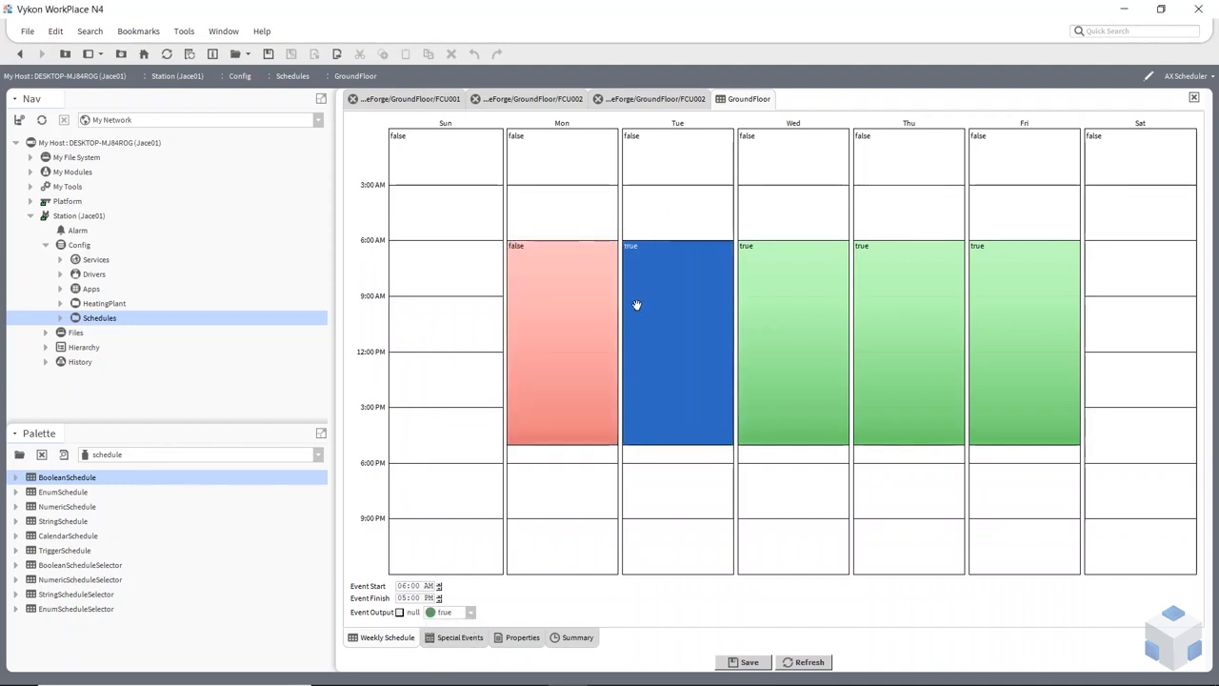
pyautogui.click(793, 319)
pyautogui.click(909, 309)
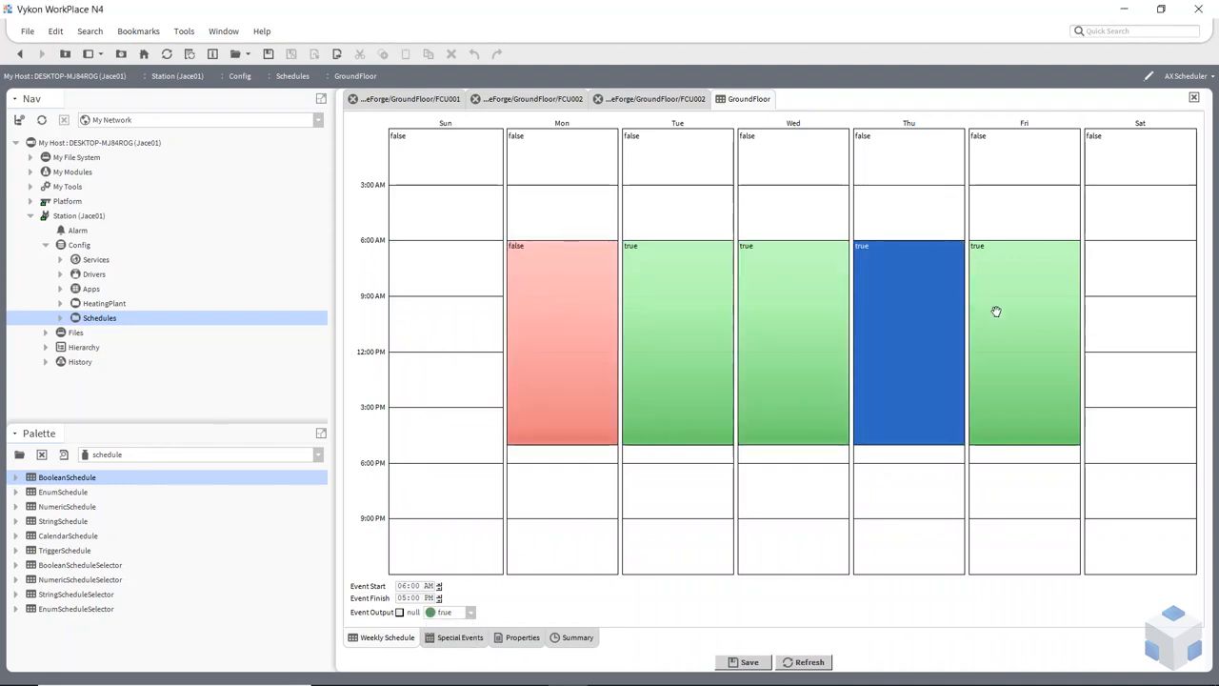
pyautogui.click(996, 311)
pyautogui.click(564, 334)
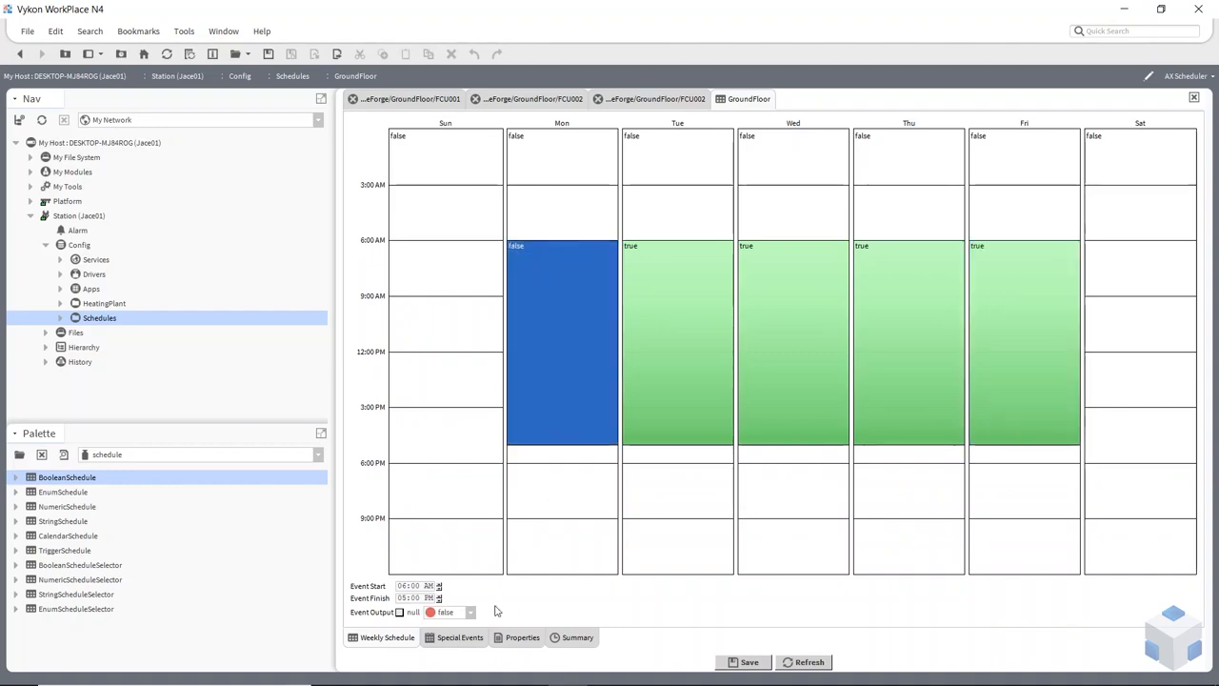
pyautogui.click(471, 612)
pyautogui.click(445, 640)
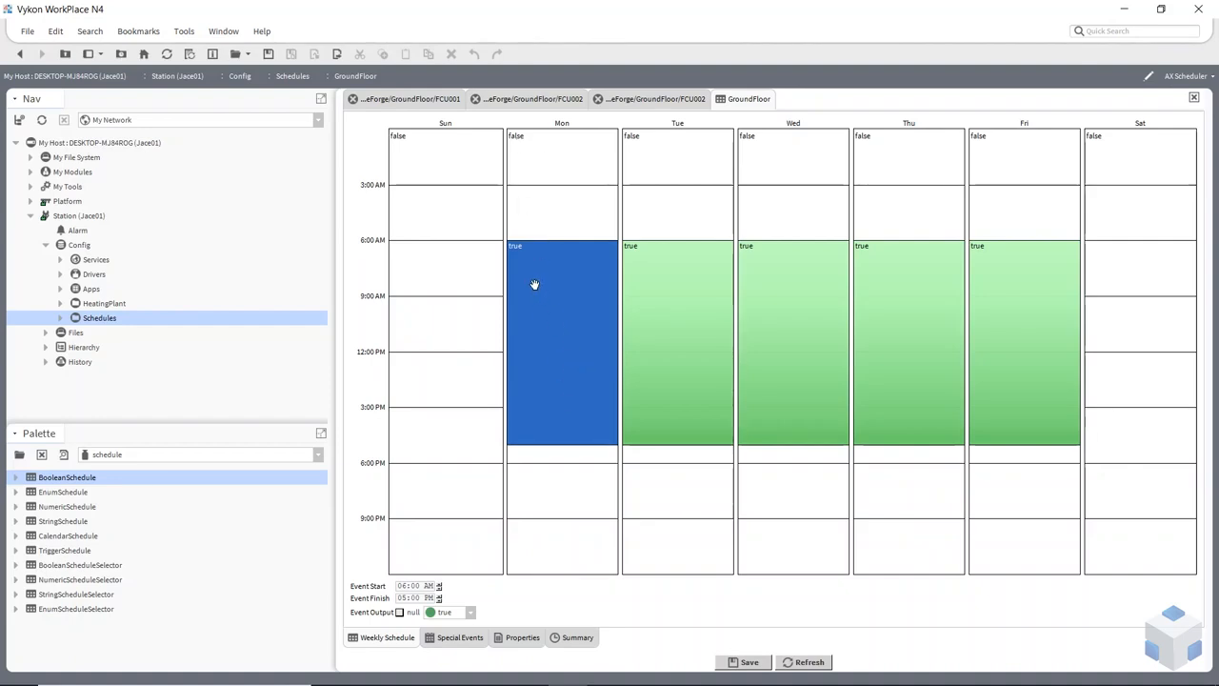
# Set the schedule's facets to trueText Occupied and falseText Unoccupied, and check the labels in the weekly schedule.
pyautogui.click(522, 638)
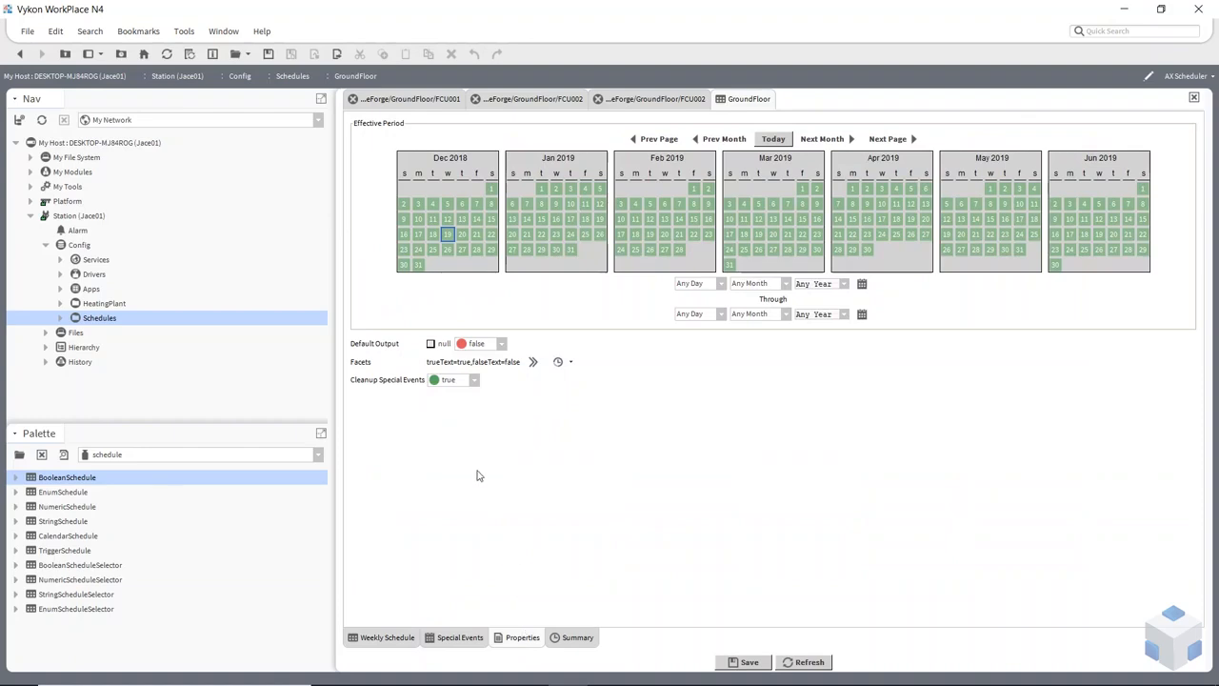
pyautogui.click(534, 363)
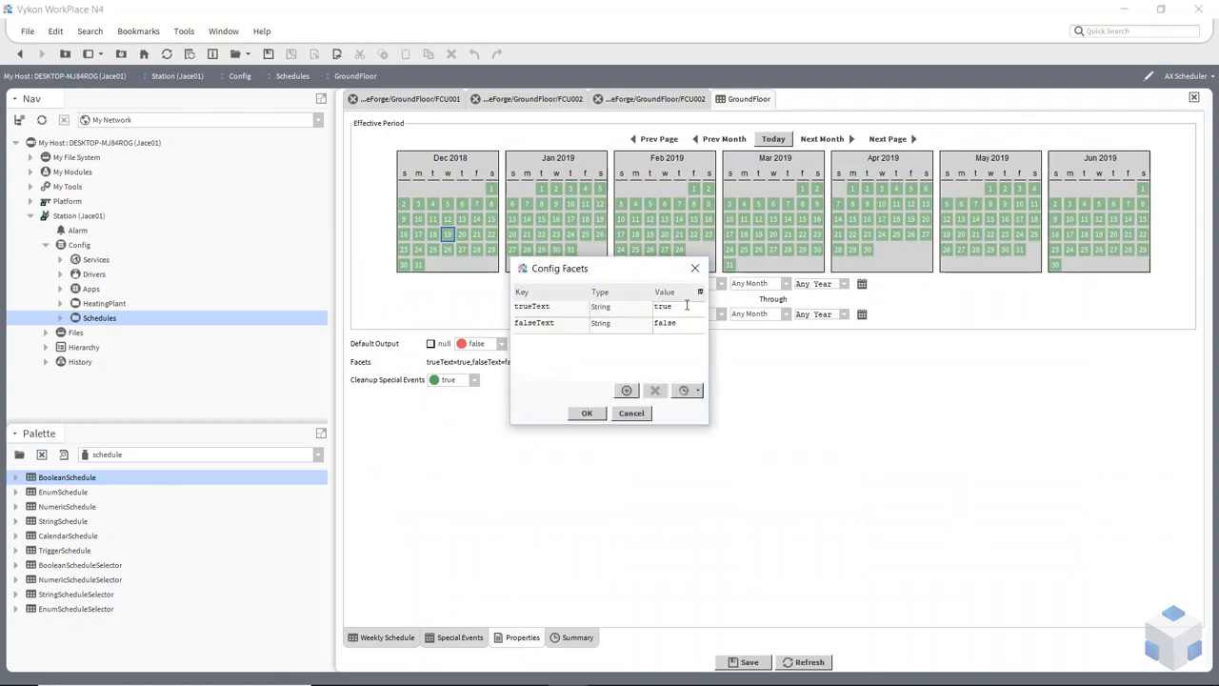
pyautogui.write('O')
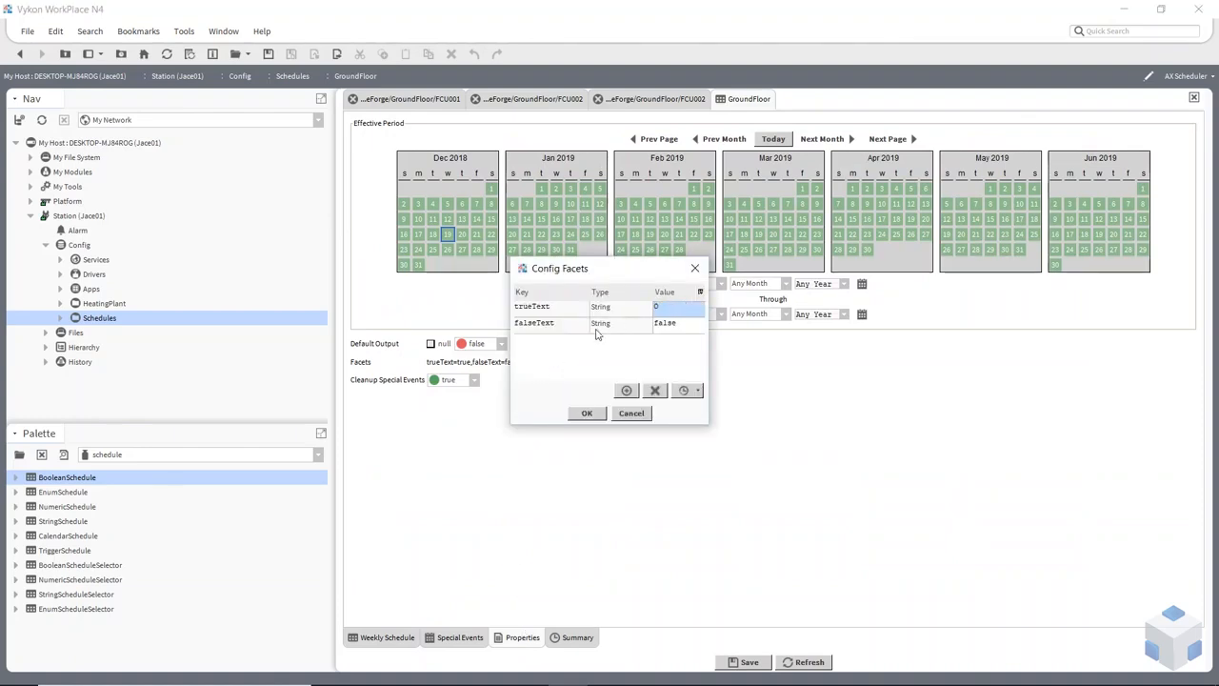
pyautogui.write('ccupied')
pyautogui.moveTo(695, 306); pyautogui.dragTo(606, 333)
pyautogui.hotkey('ctrl', 'v')
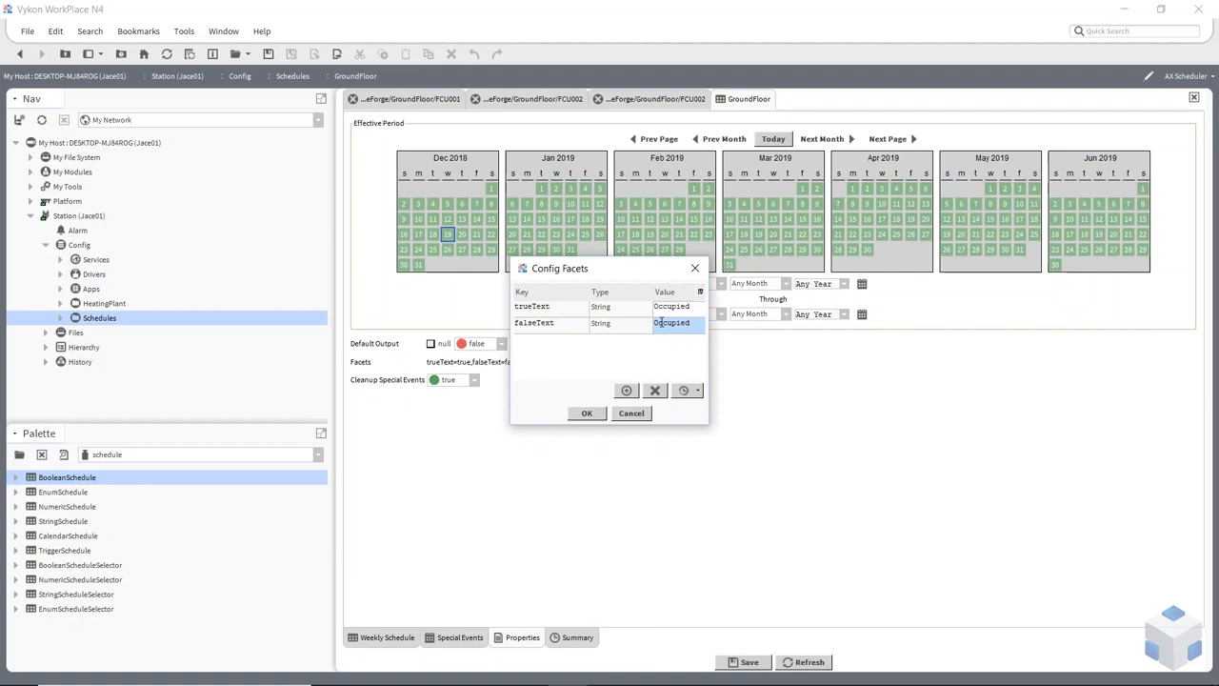
pyautogui.press('Delete')
pyautogui.write('Uno')
pyautogui.click(587, 413)
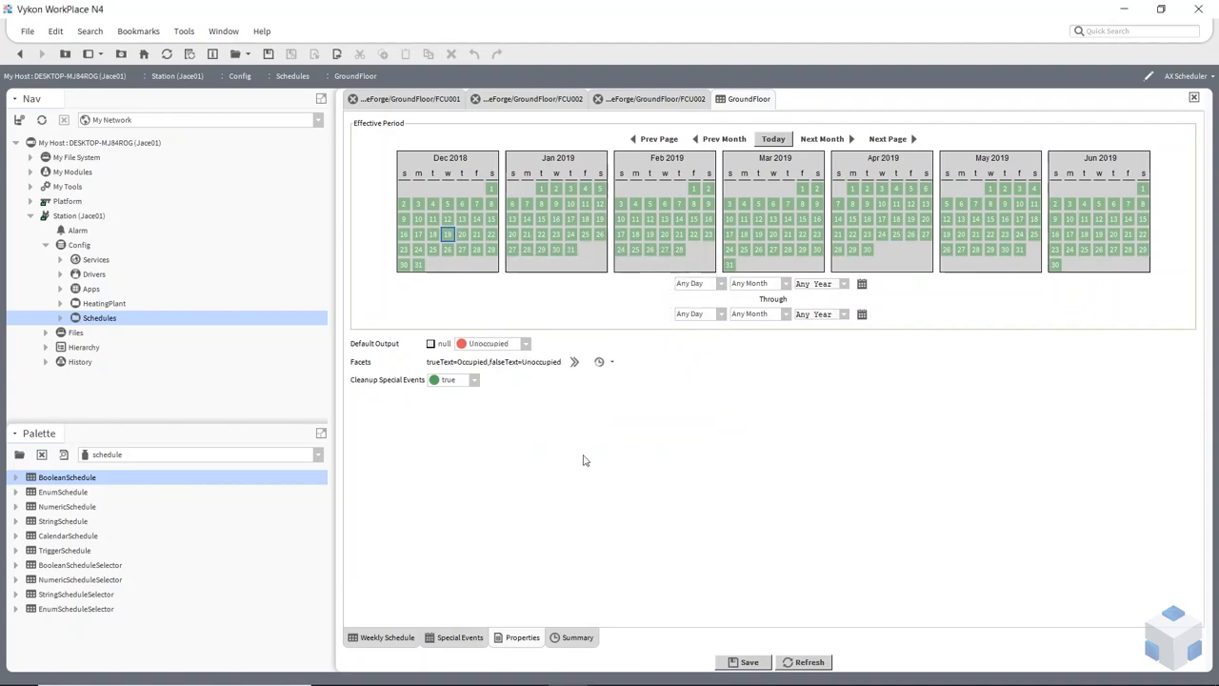
pyautogui.click(405, 637)
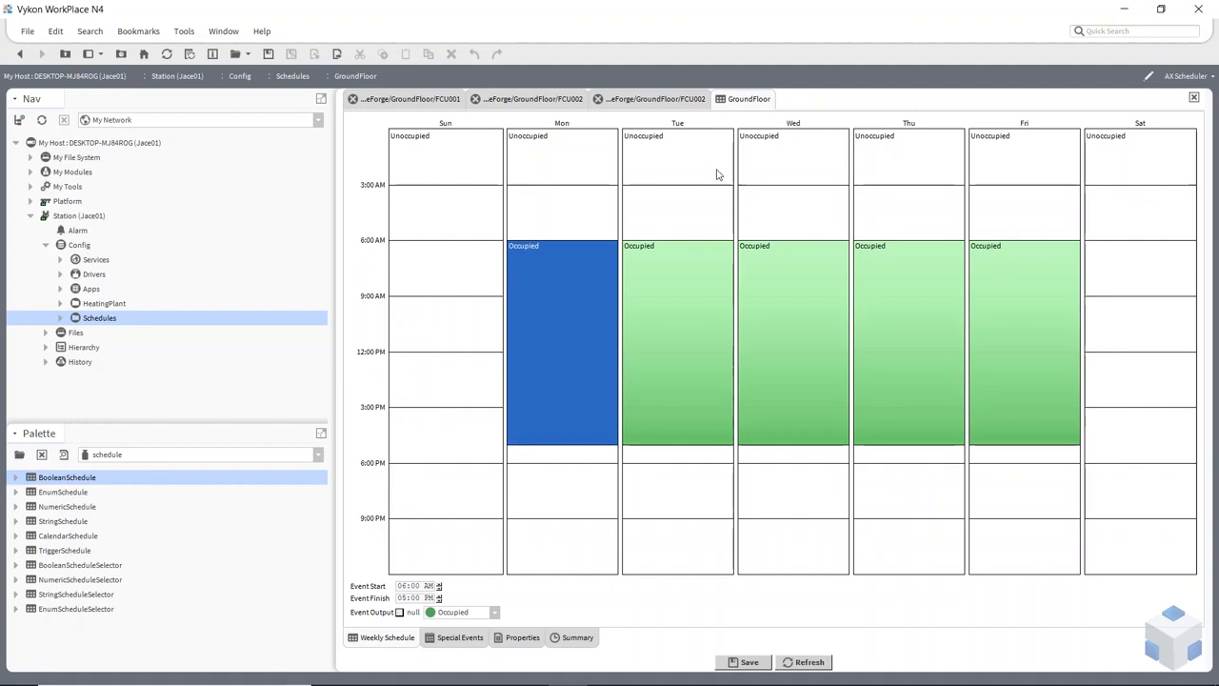
# Try Occupied as the schedule's Default Output and check its effect in the weekly schedule.
pyautogui.click(518, 638)
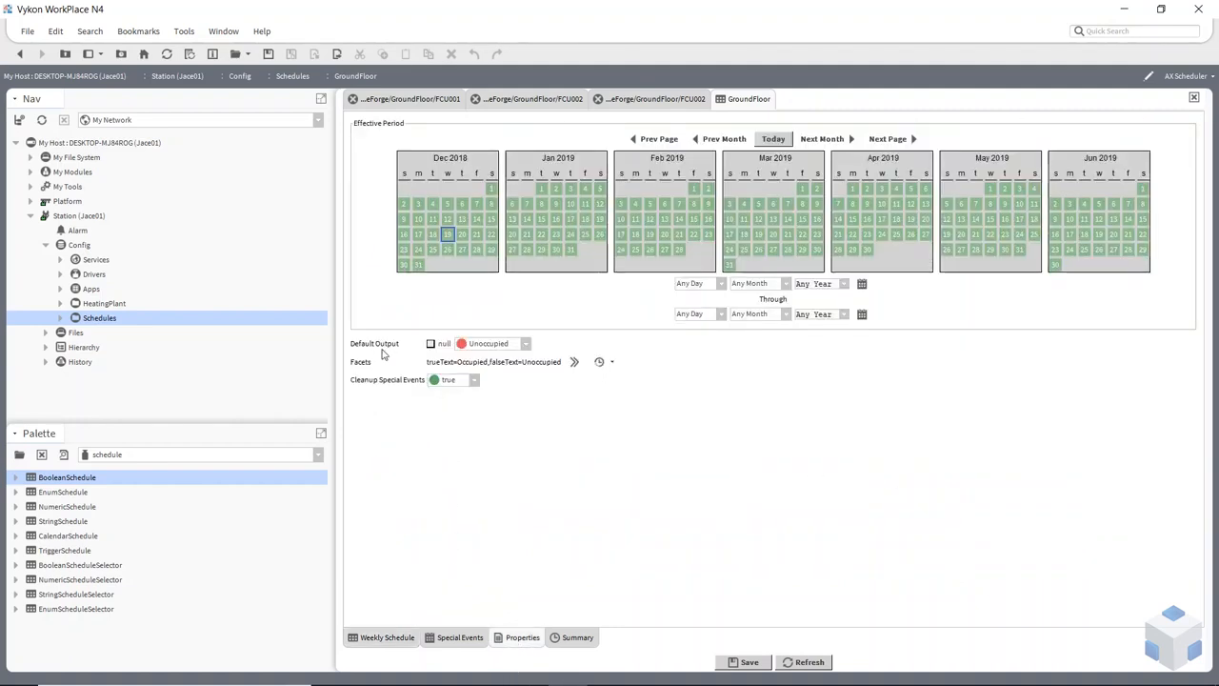
pyautogui.click(516, 347)
pyautogui.click(495, 370)
pyautogui.click(391, 637)
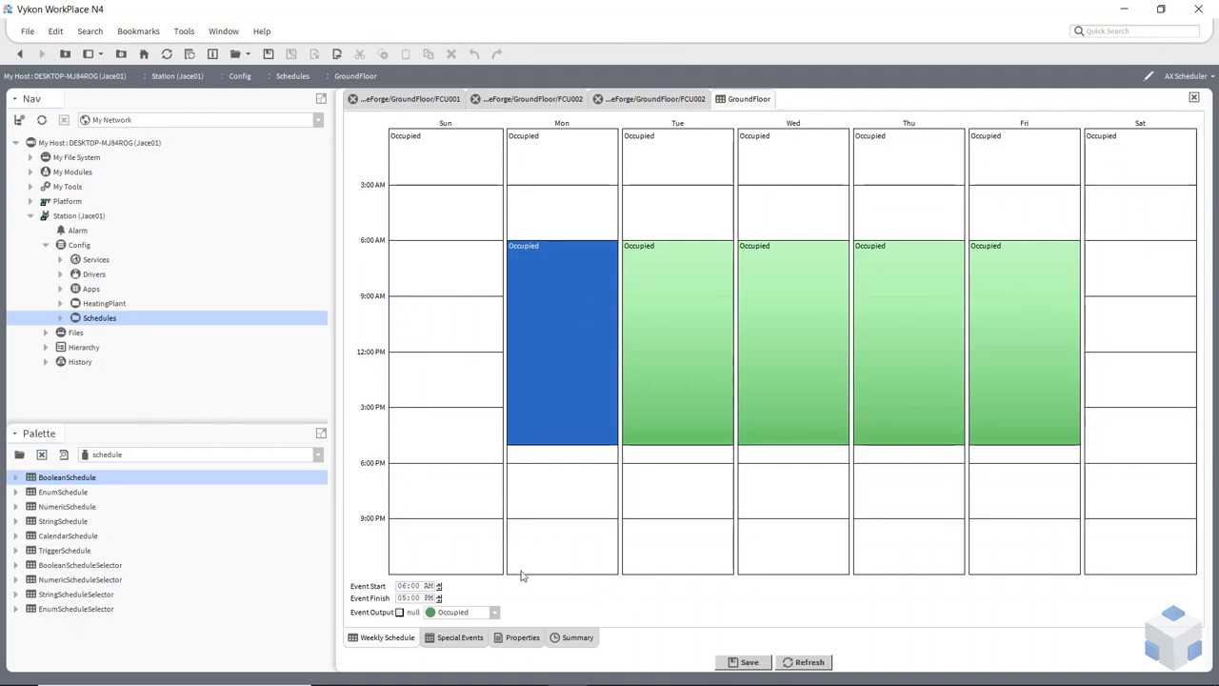
# Set the Default Output to Unoccupied and save the GroundFloor schedule.
pyautogui.click(515, 638)
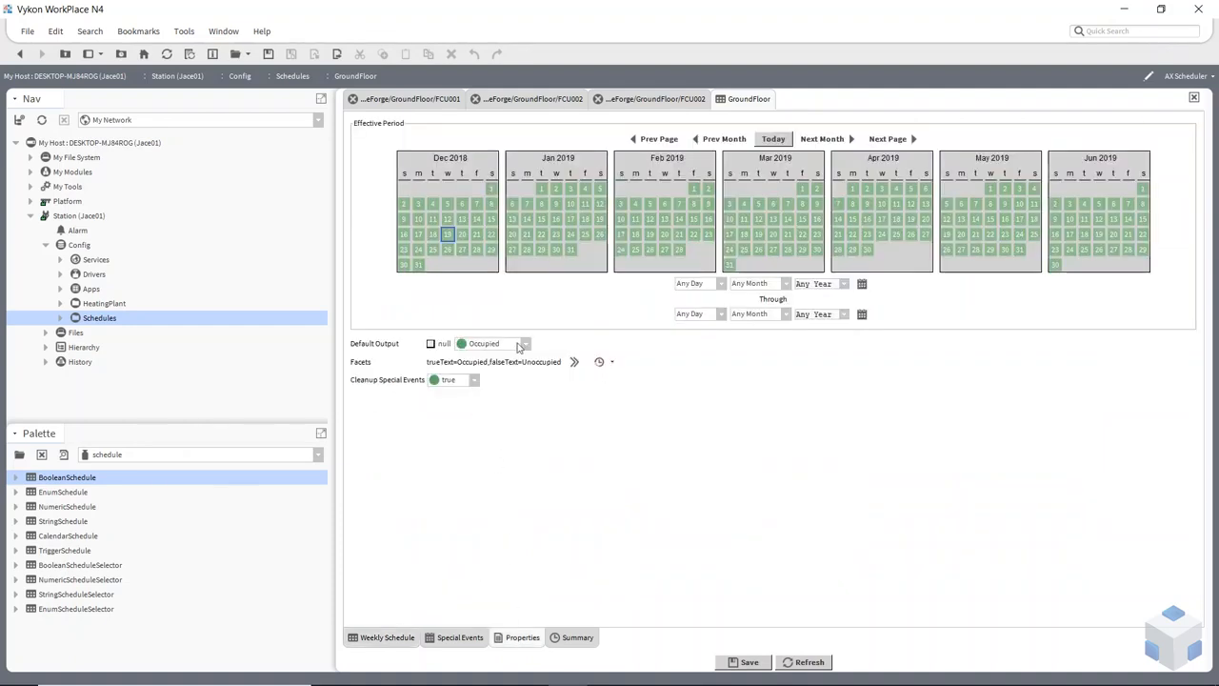
pyautogui.click(525, 344)
pyautogui.click(484, 370)
pyautogui.click(767, 661)
# Add a special event named BankHolidays of type Reference that points to the slot:/Schedules/BankHolidays calendar.
pyautogui.click(459, 637)
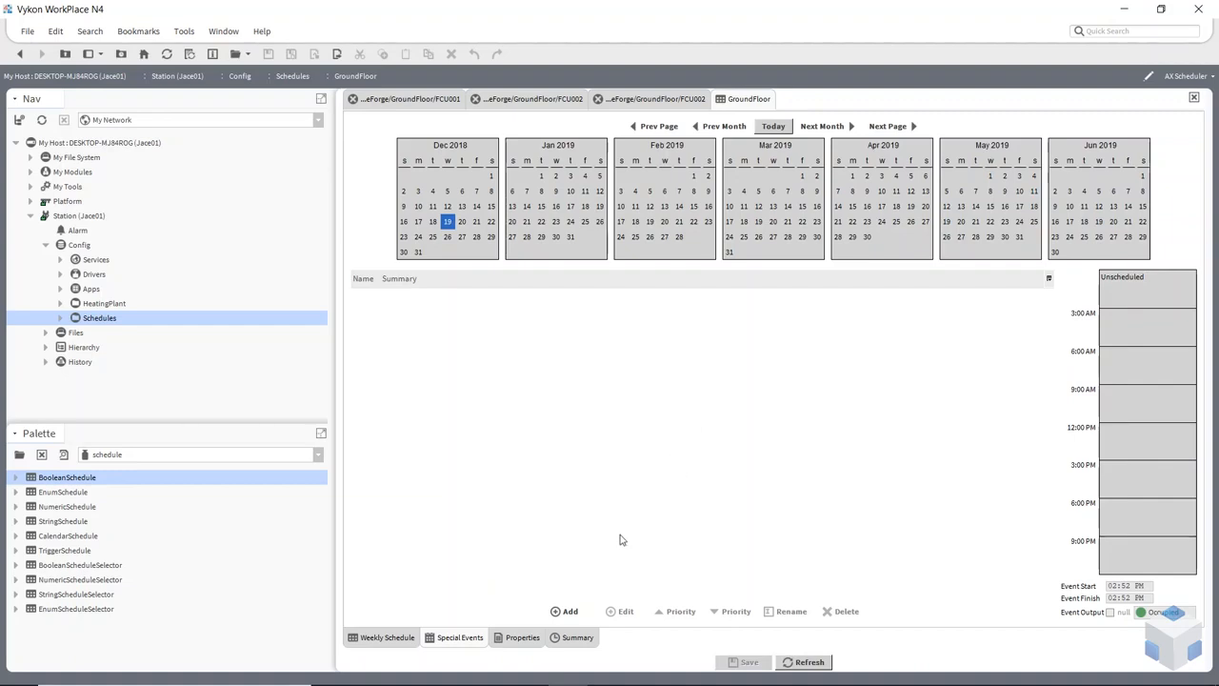
pyautogui.click(568, 613)
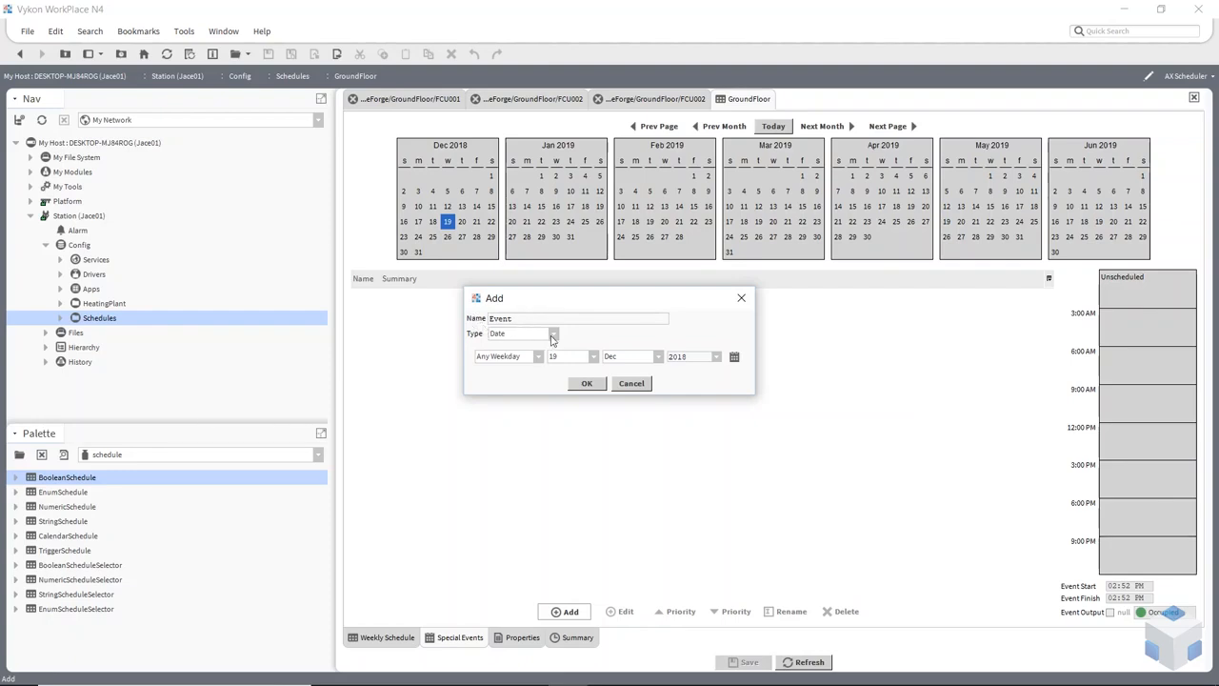
pyautogui.moveTo(519, 319); pyautogui.dragTo(458, 315)
pyautogui.write('BankHolidays')
pyautogui.click(503, 335)
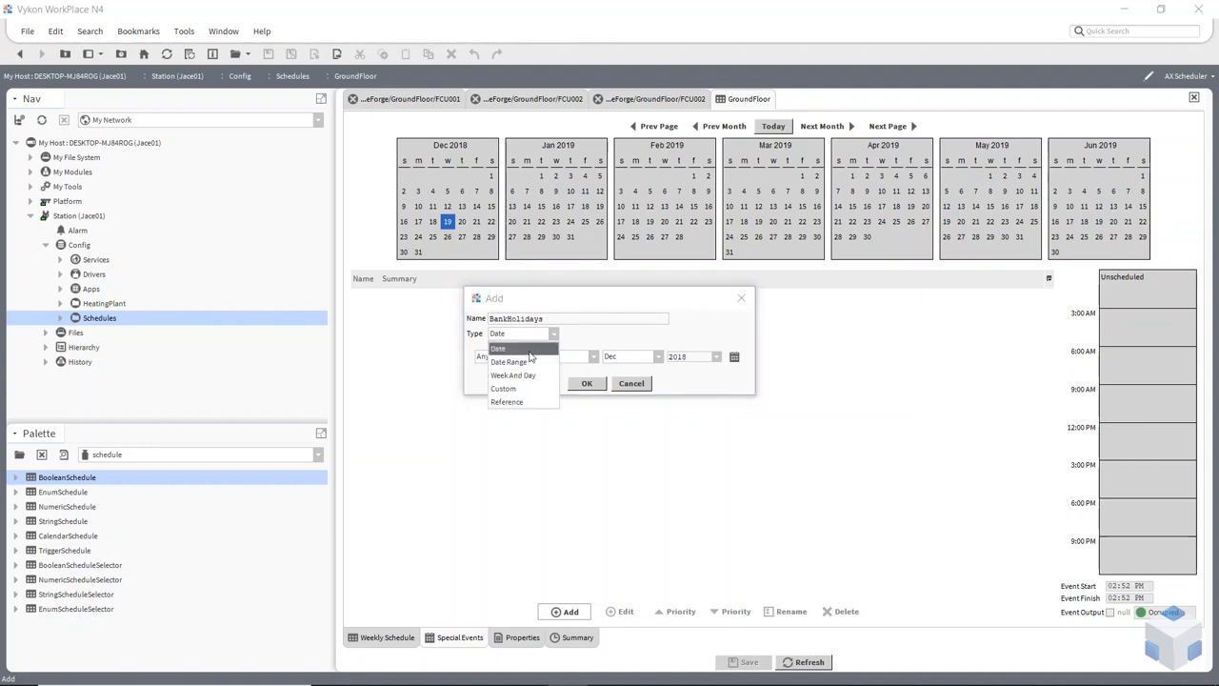
pyautogui.click(511, 402)
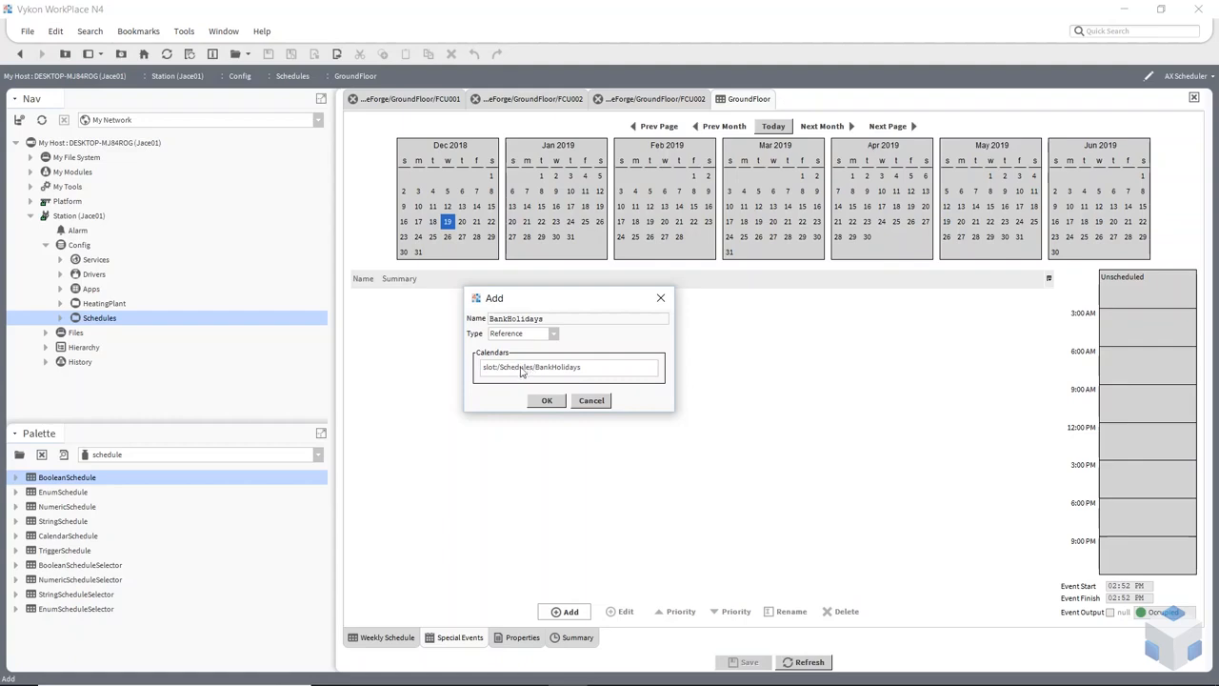
pyautogui.moveTo(673, 411); pyautogui.dragTo(685, 531)
pyautogui.click(516, 373)
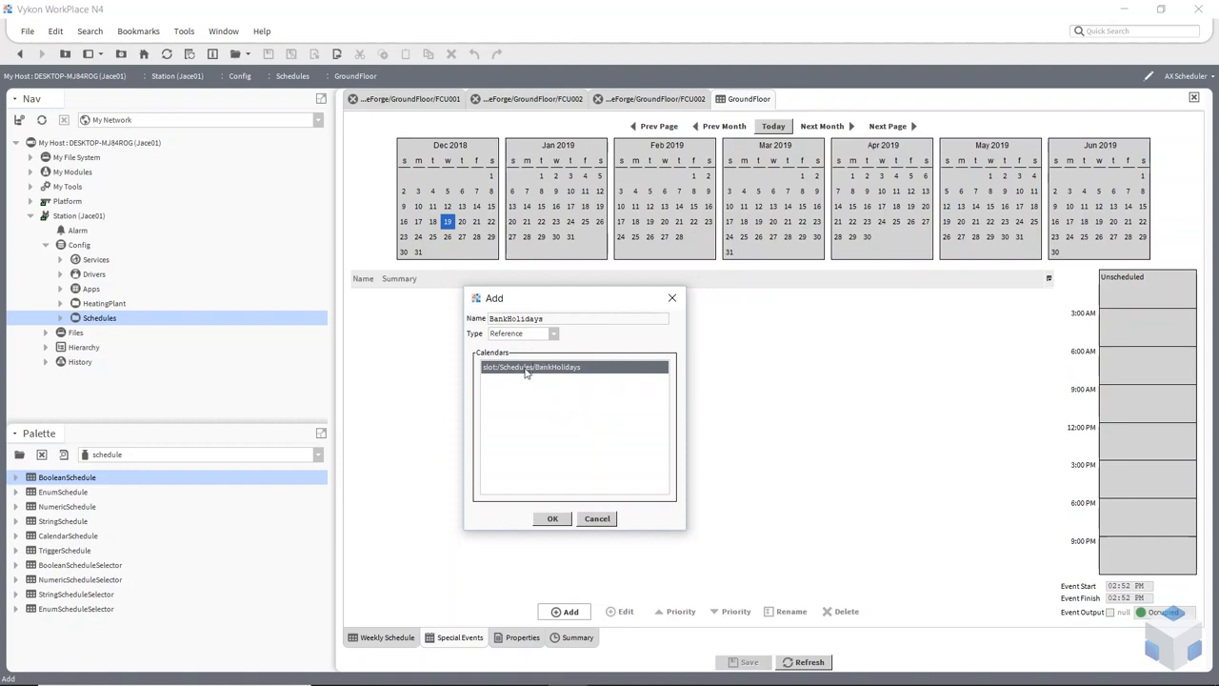
pyautogui.click(534, 397)
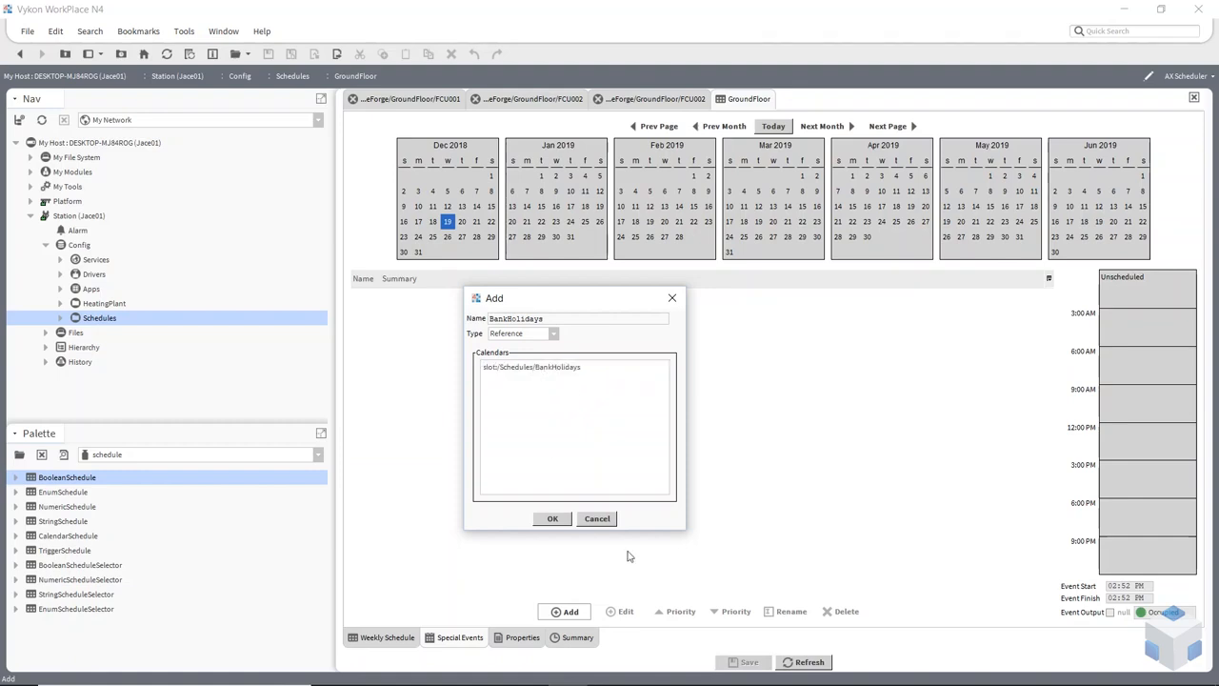
pyautogui.moveTo(639, 529); pyautogui.dragTo(636, 420)
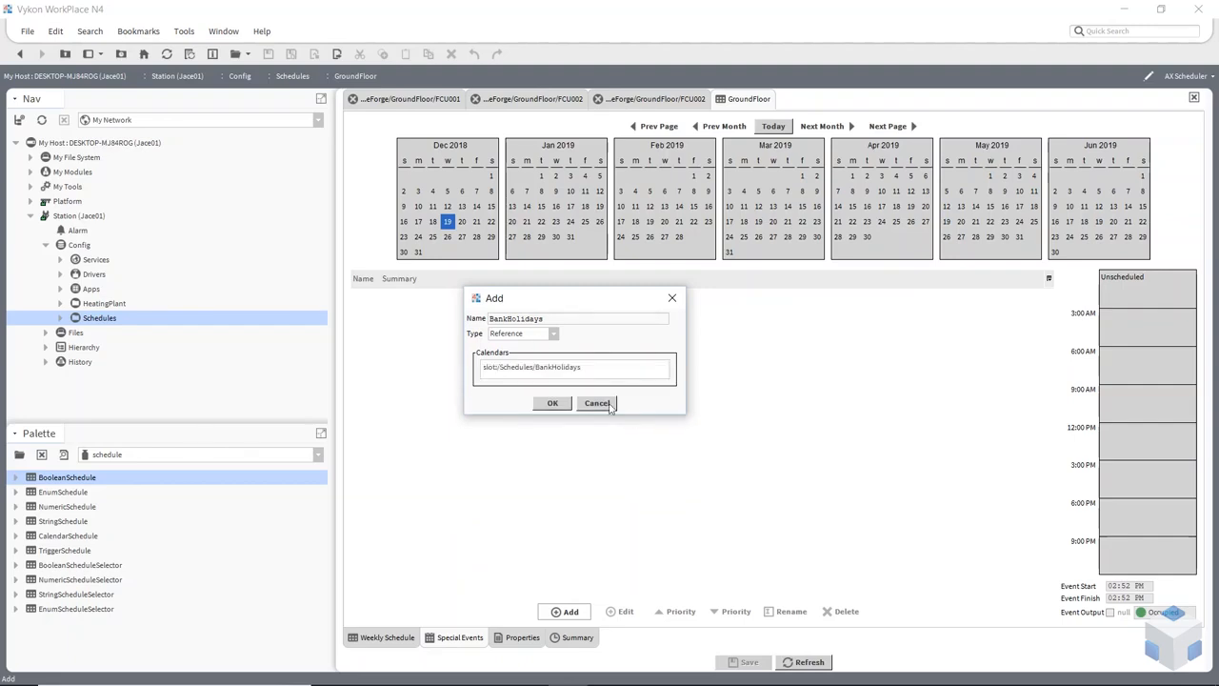
pyautogui.click(553, 403)
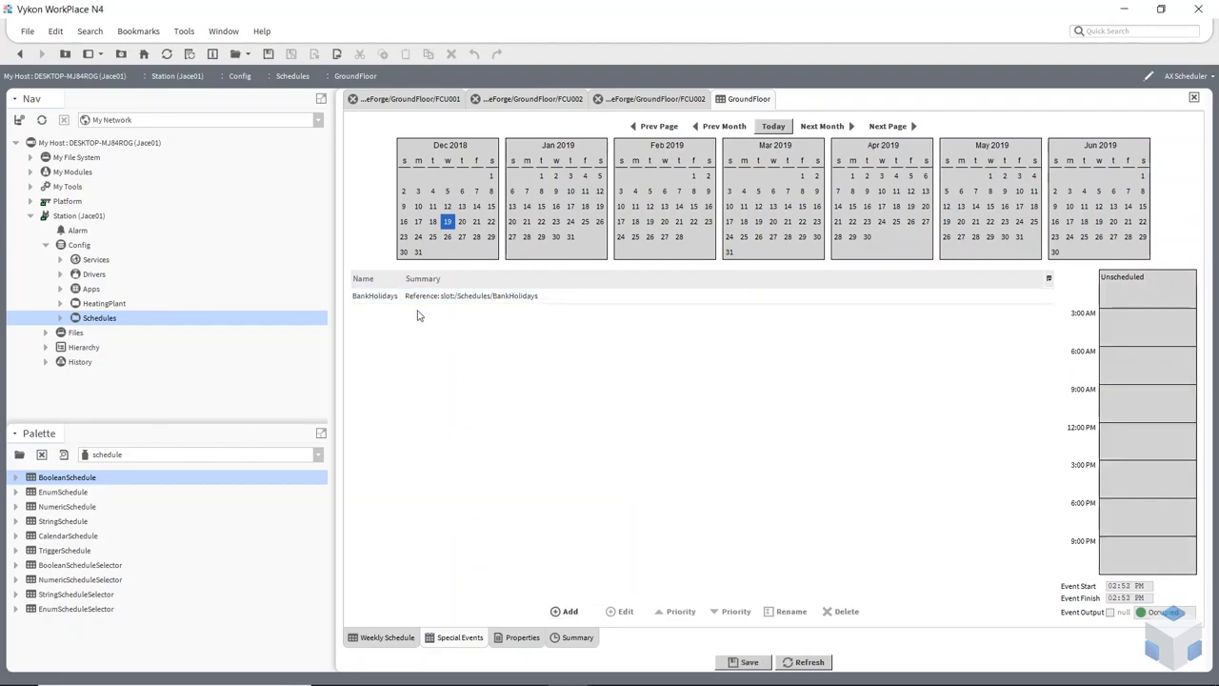
# Delete the BankHolidays reference from the schedule's special events.
pyautogui.click(466, 302)
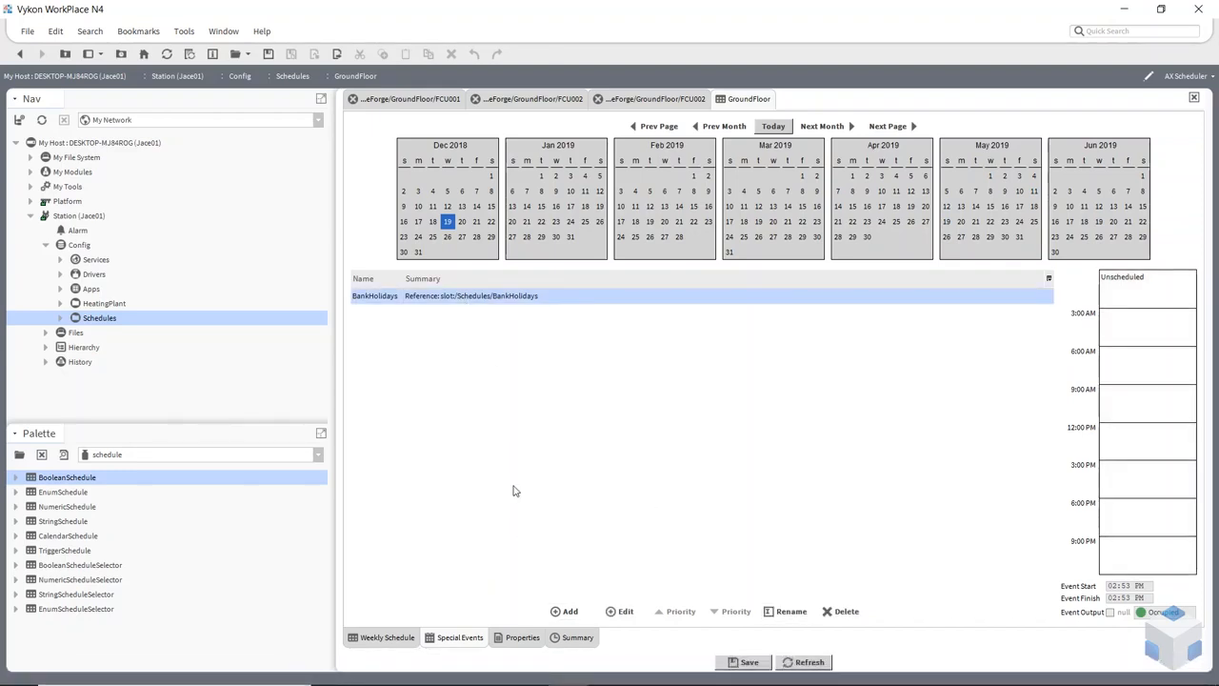
pyautogui.click(844, 611)
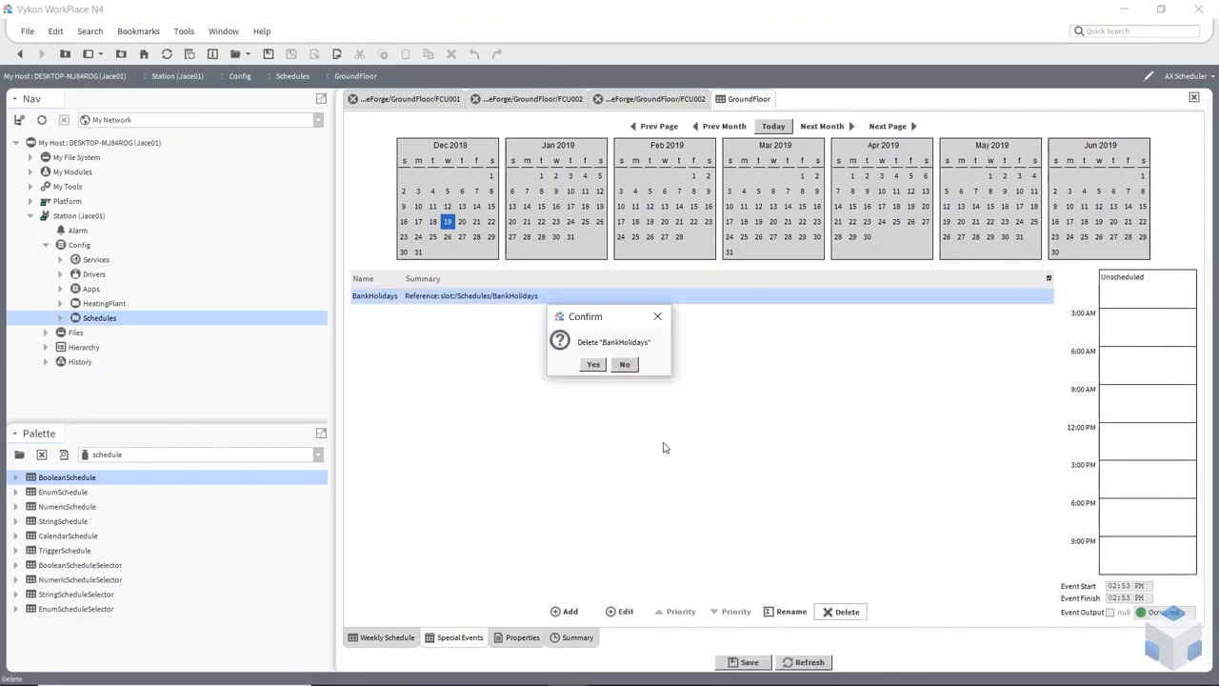
pyautogui.click(592, 365)
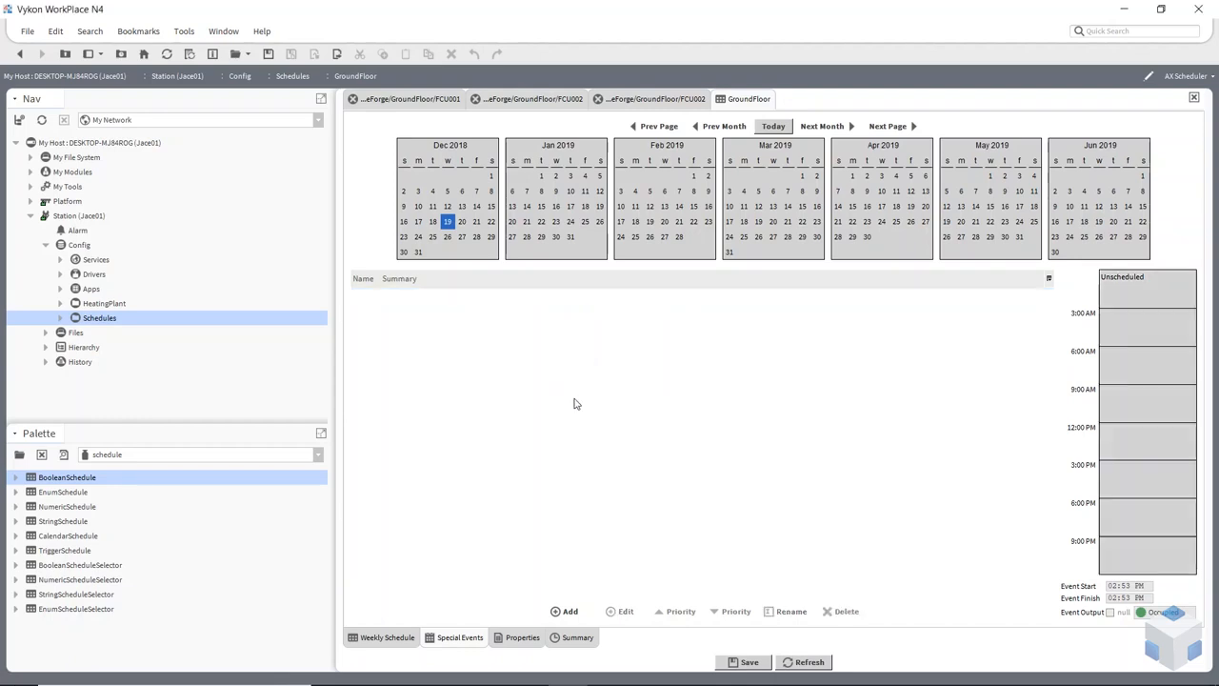
# Add a special event named BankHolidays of type Reference to the GroundFloor schedule again.
pyautogui.click(569, 613)
pyautogui.write('BankHolidays')
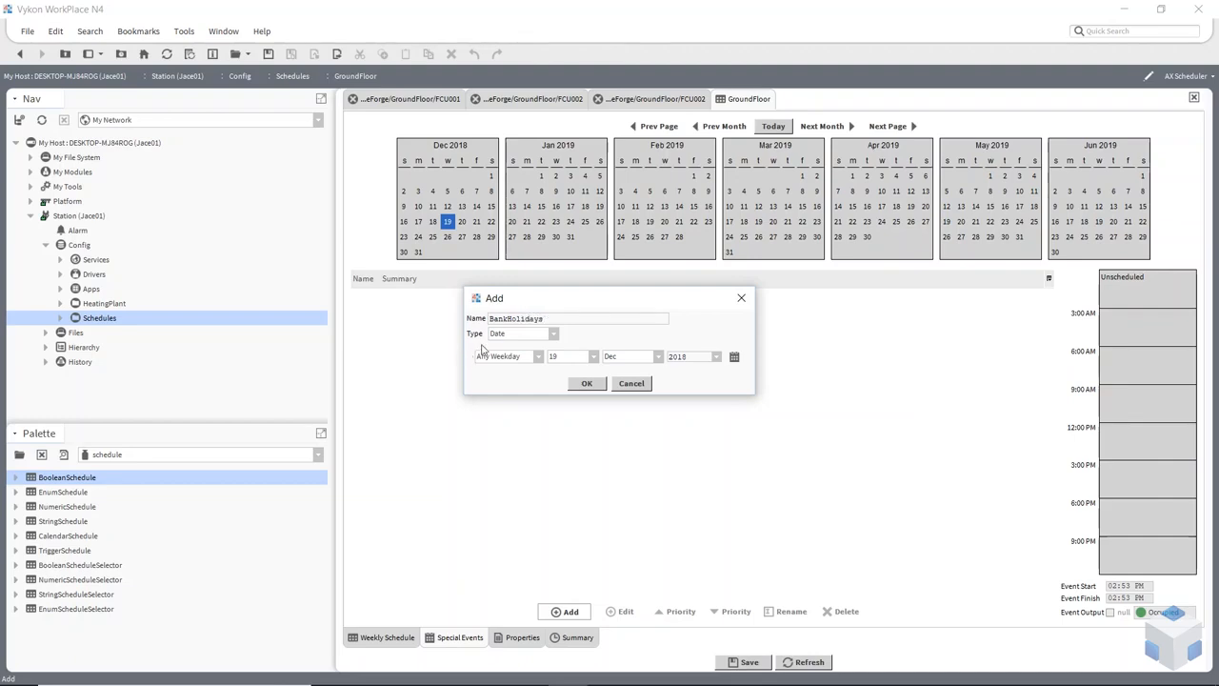
pyautogui.click(552, 333)
pyautogui.click(548, 400)
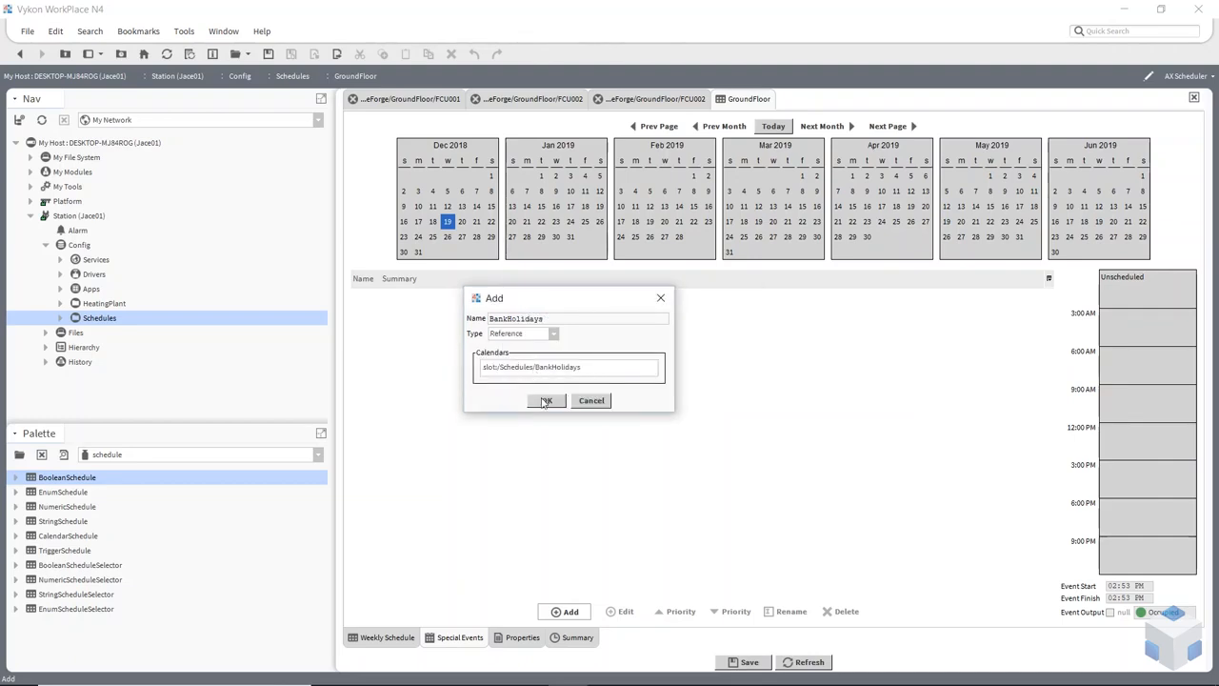
pyautogui.click(546, 401)
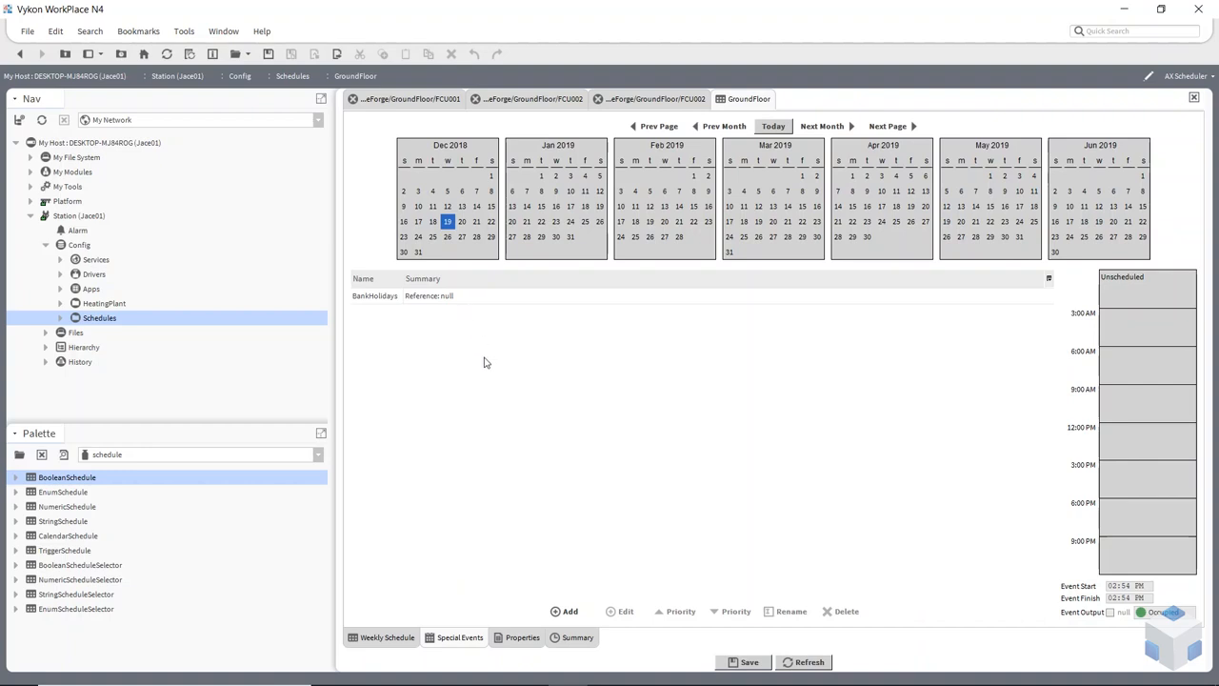
# Edit the BankHolidays special event so that it references the slot:/Schedules/BankHolidays calendar.
pyautogui.click(450, 297)
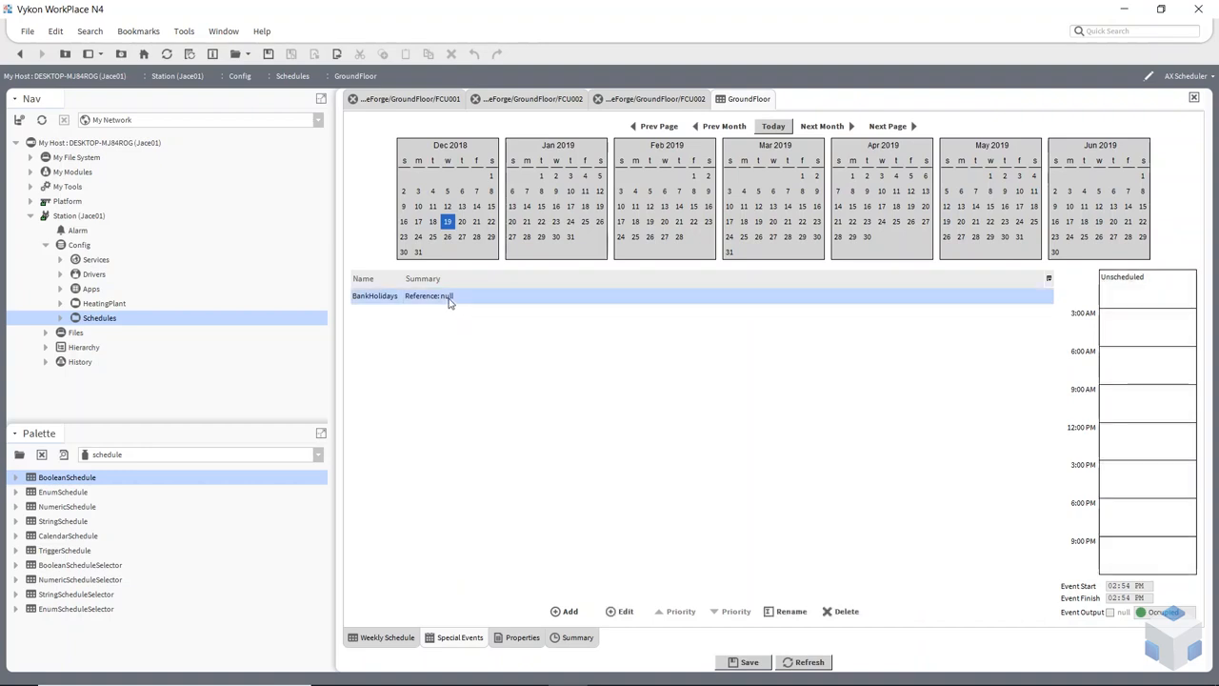
pyautogui.click(624, 612)
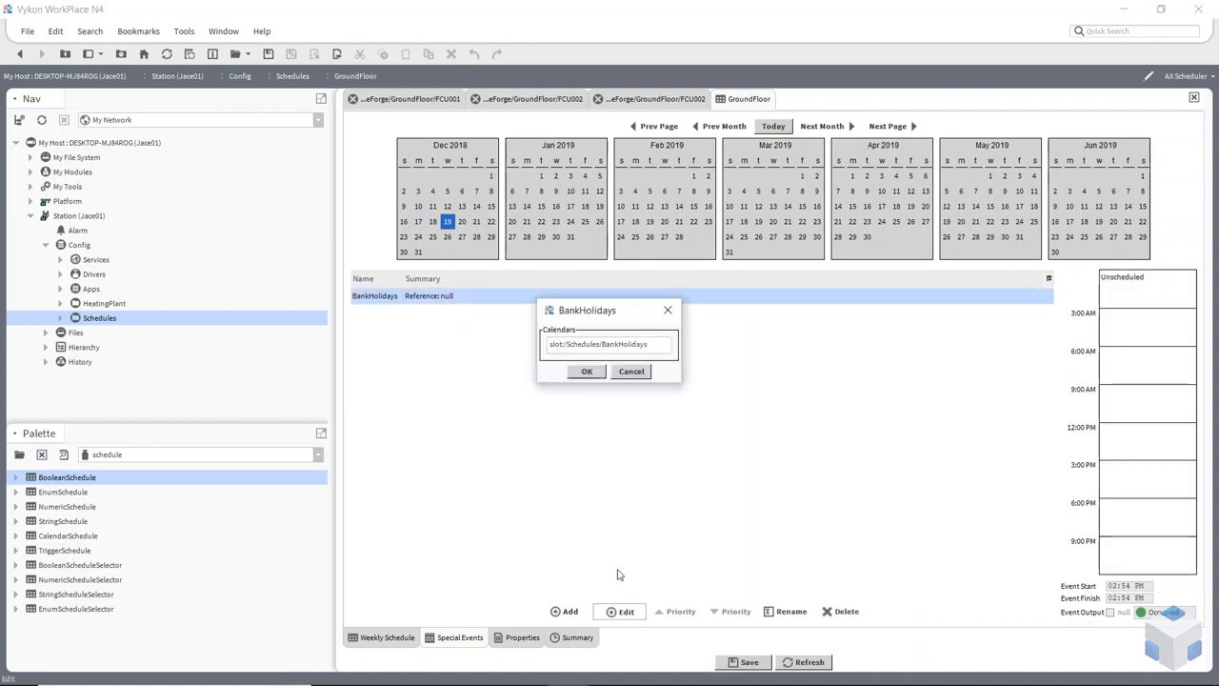
pyautogui.click(601, 345)
pyautogui.click(586, 372)
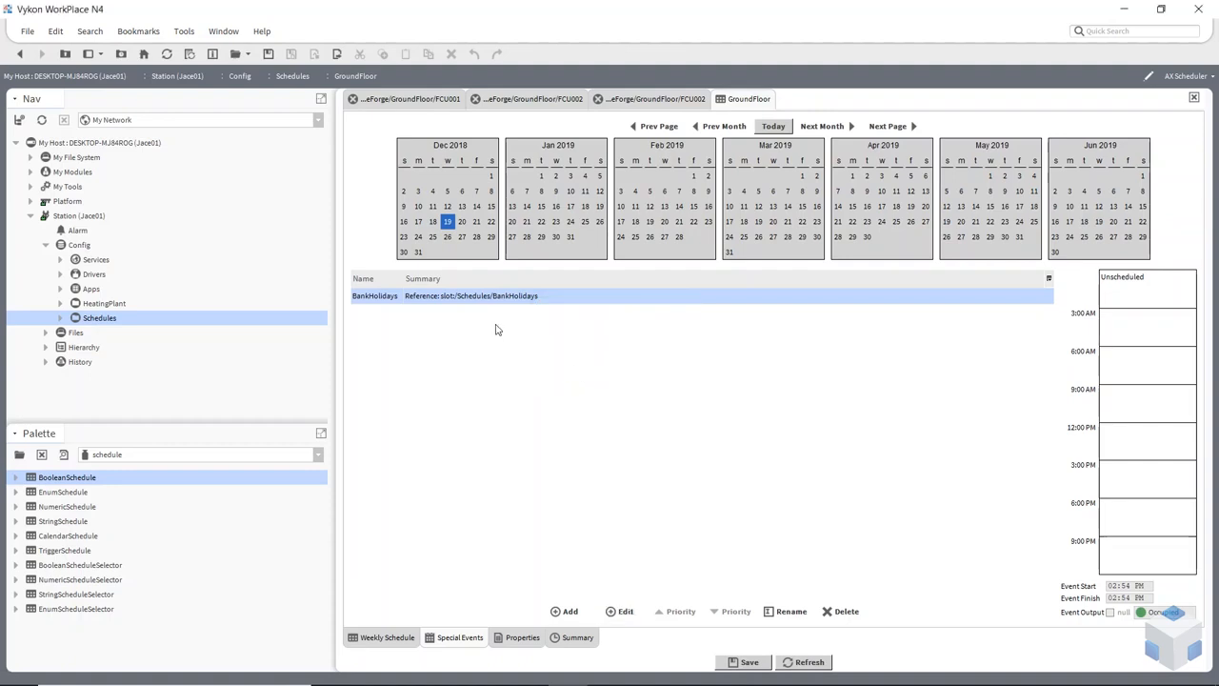
pyautogui.click(565, 420)
# Give the BankHolidays special event a full-day period from 12:00 AM to 12:00 AM with output Unoccupied.
pyautogui.click(449, 295)
pyautogui.moveTo(1149, 324); pyautogui.dragTo(1164, 600)
pyautogui.moveTo(1136, 325); pyautogui.dragTo(1140, 264)
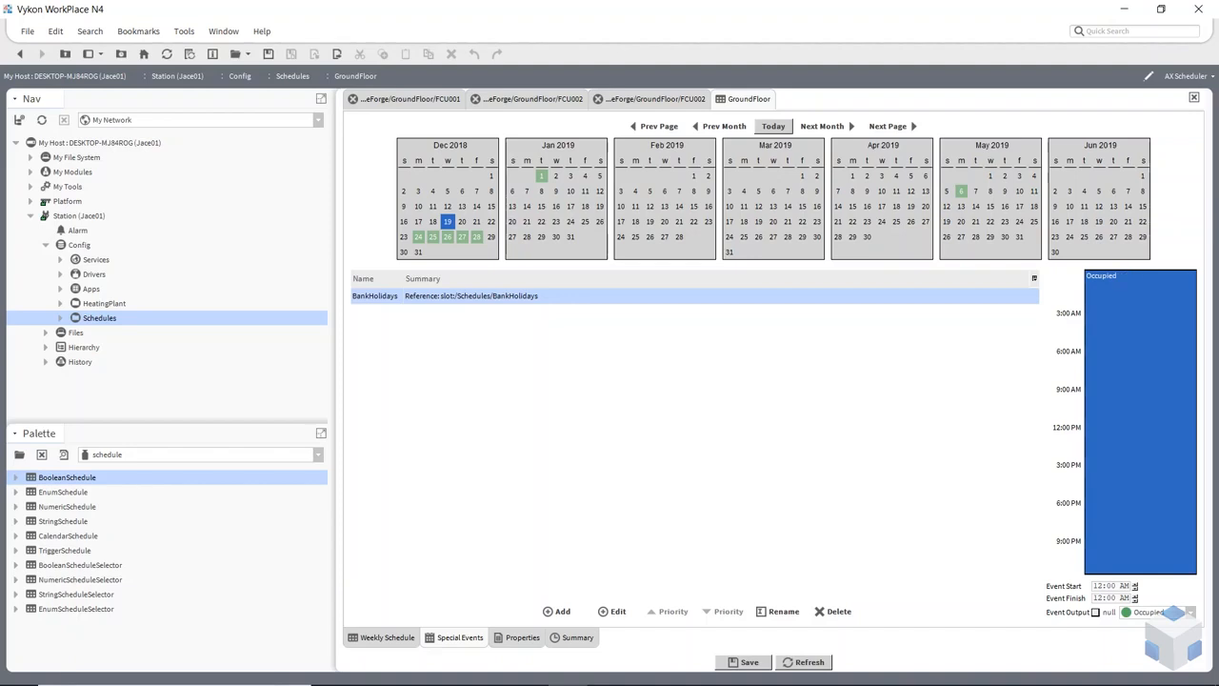
pyautogui.click(1157, 612)
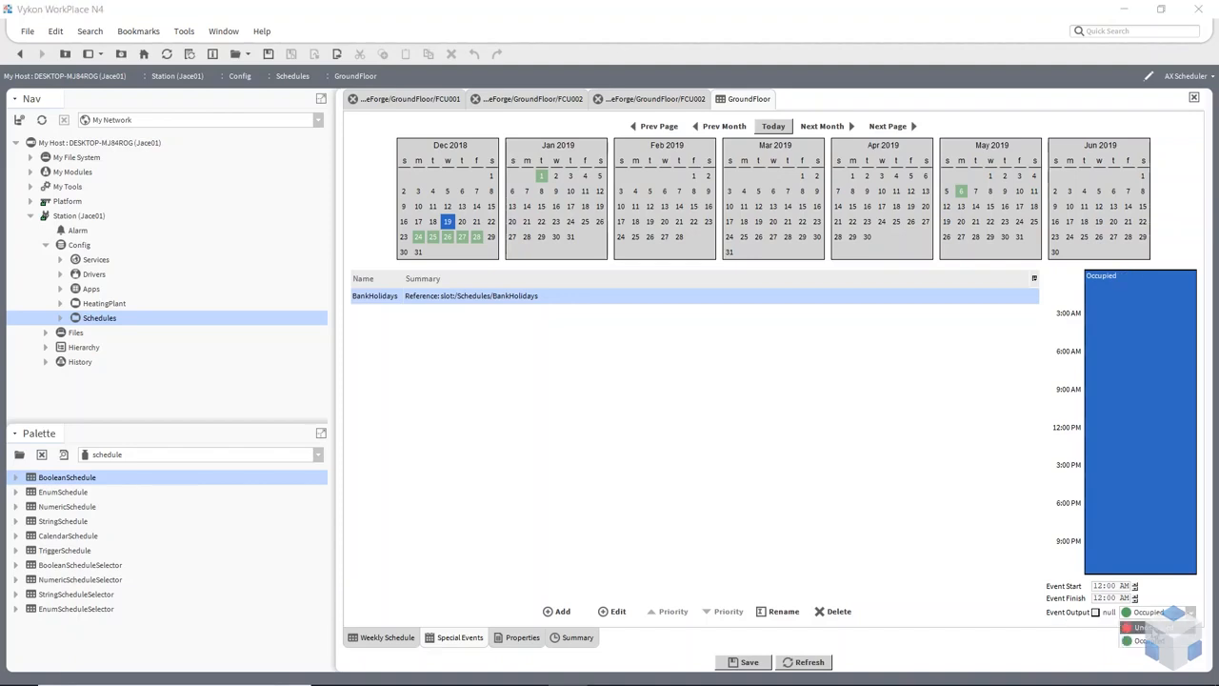
pyautogui.click(1146, 633)
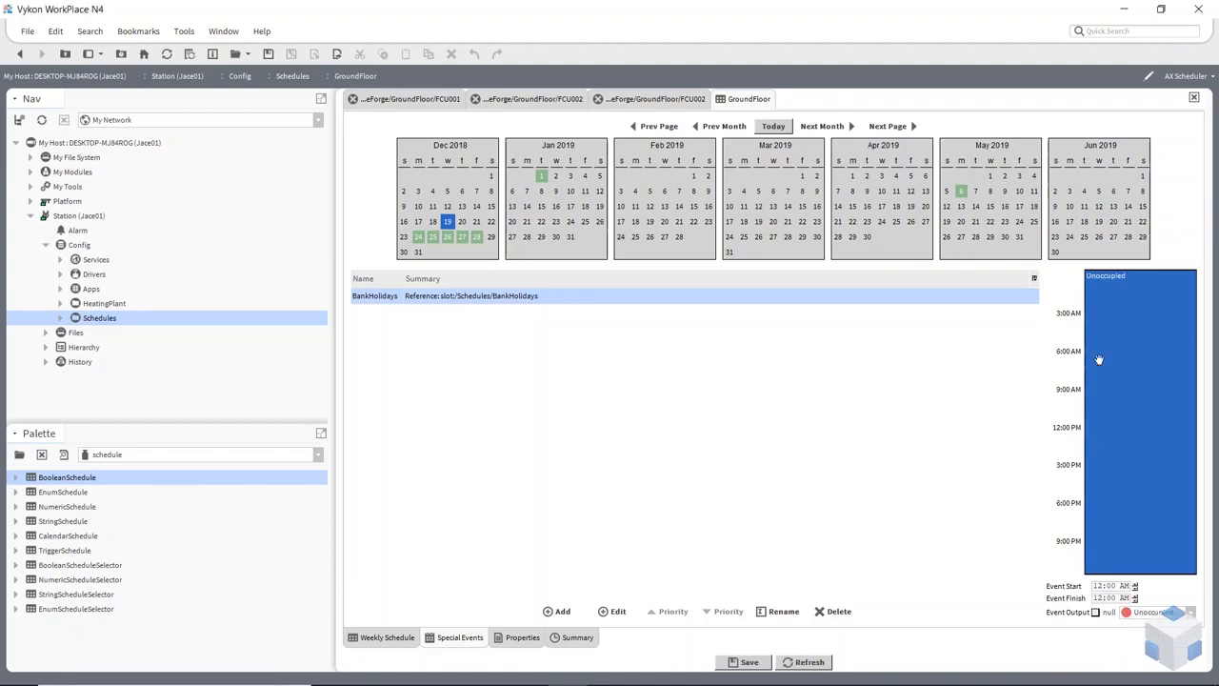
pyautogui.click(951, 389)
pyautogui.click(538, 298)
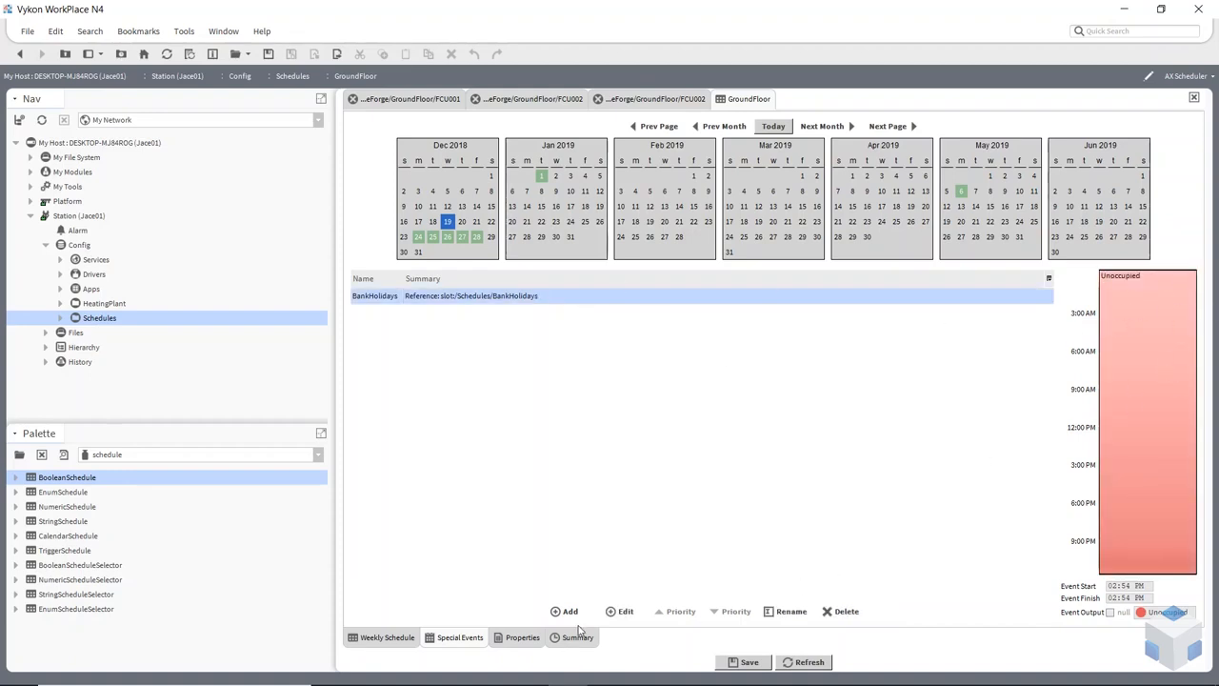
# Try starting Wednesday's Occupied period at 01:30 AM in the weekly schedule, and move the start back to 06:00 AM.
pyautogui.click(387, 638)
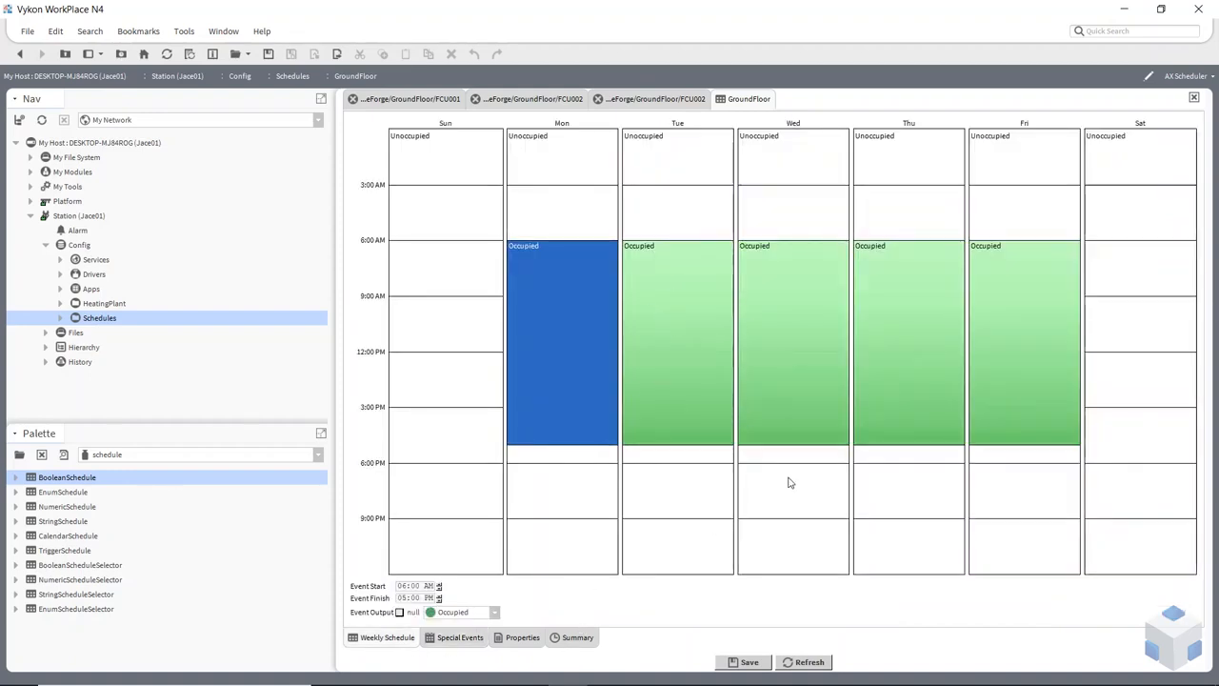
pyautogui.moveTo(793, 241); pyautogui.dragTo(789, 160)
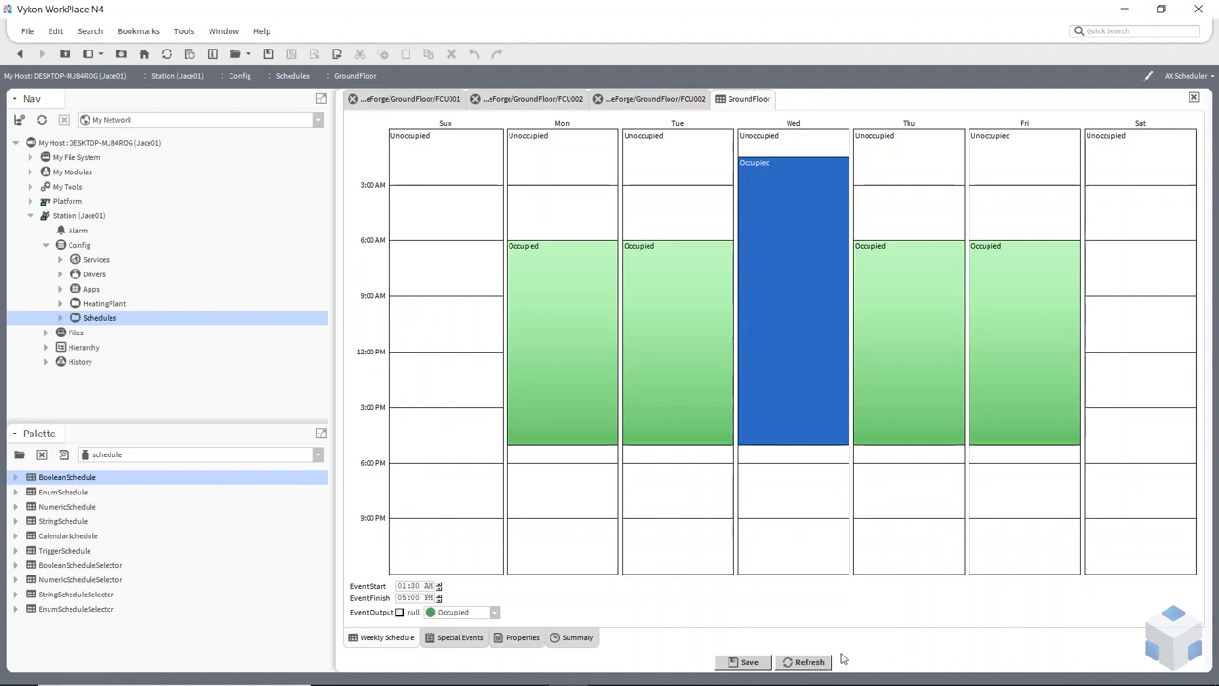
pyautogui.moveTo(791, 157); pyautogui.dragTo(790, 241)
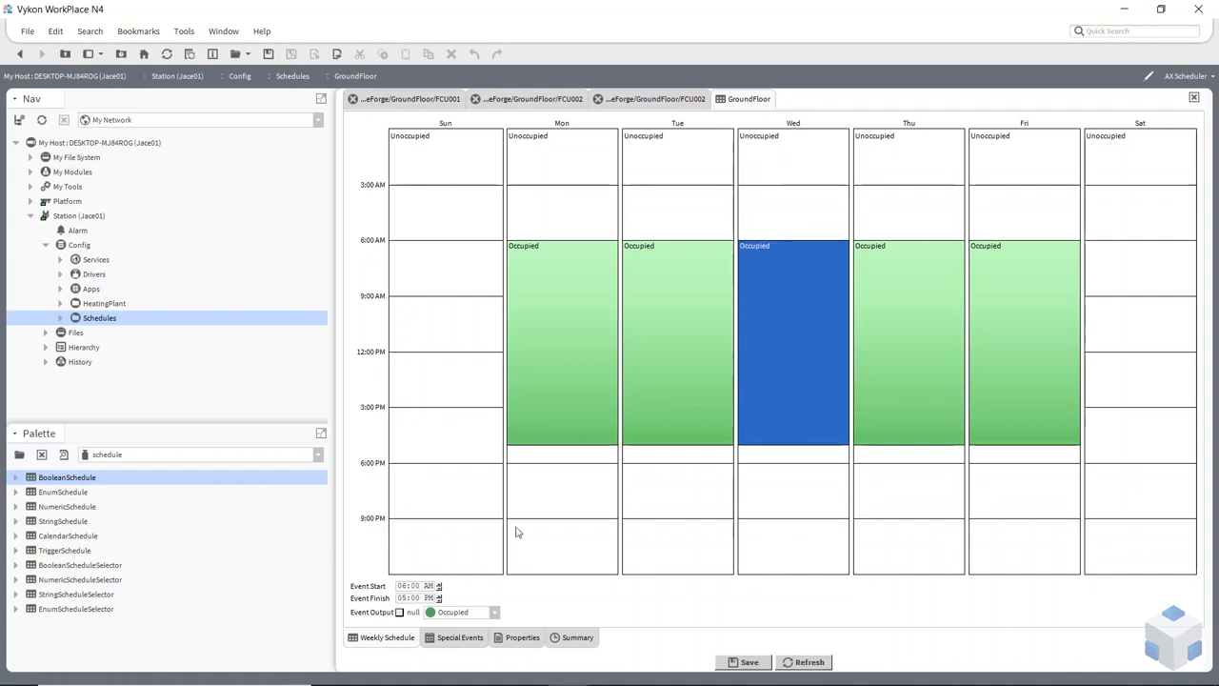
# Save the GroundFloor schedule changes and go up to the Schedules folder's wire sheet.
pyautogui.click(456, 640)
pyautogui.click(520, 644)
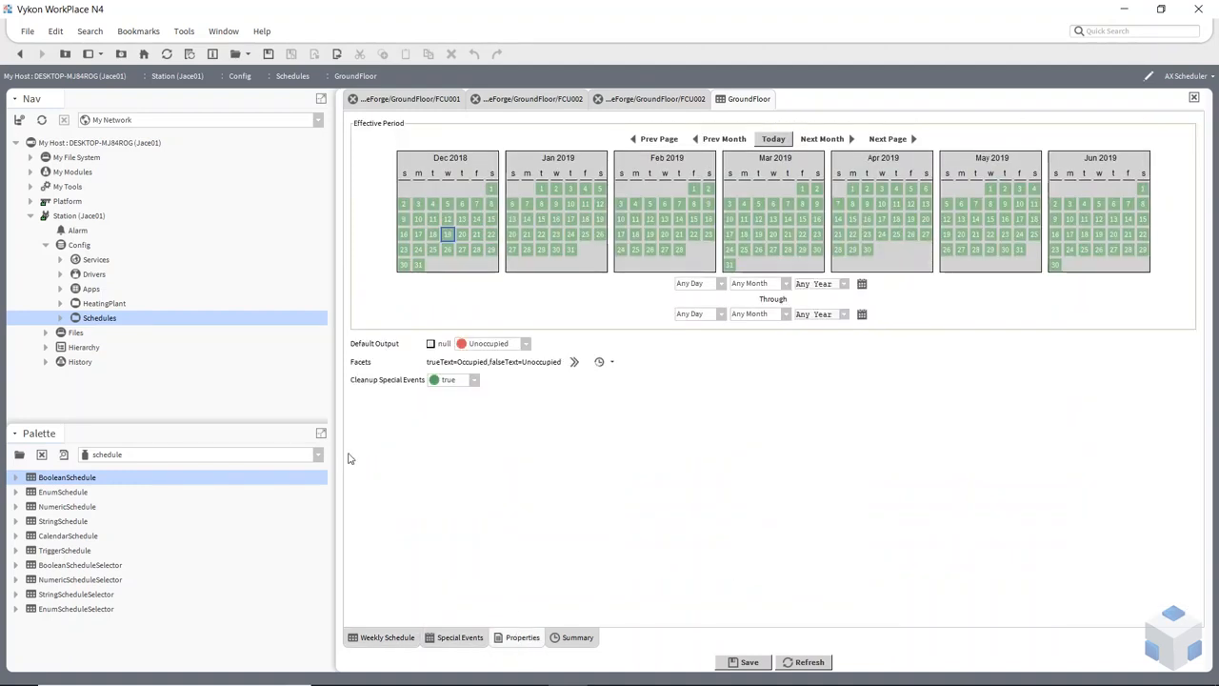
pyautogui.click(385, 640)
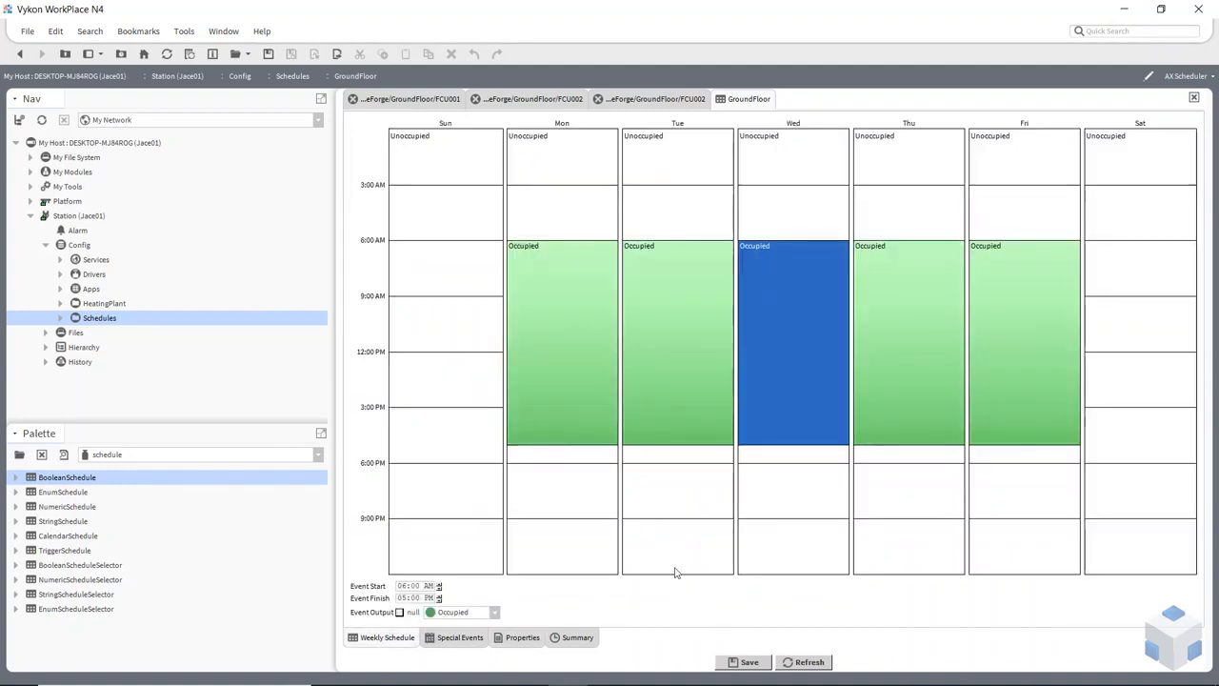
pyautogui.click(65, 53)
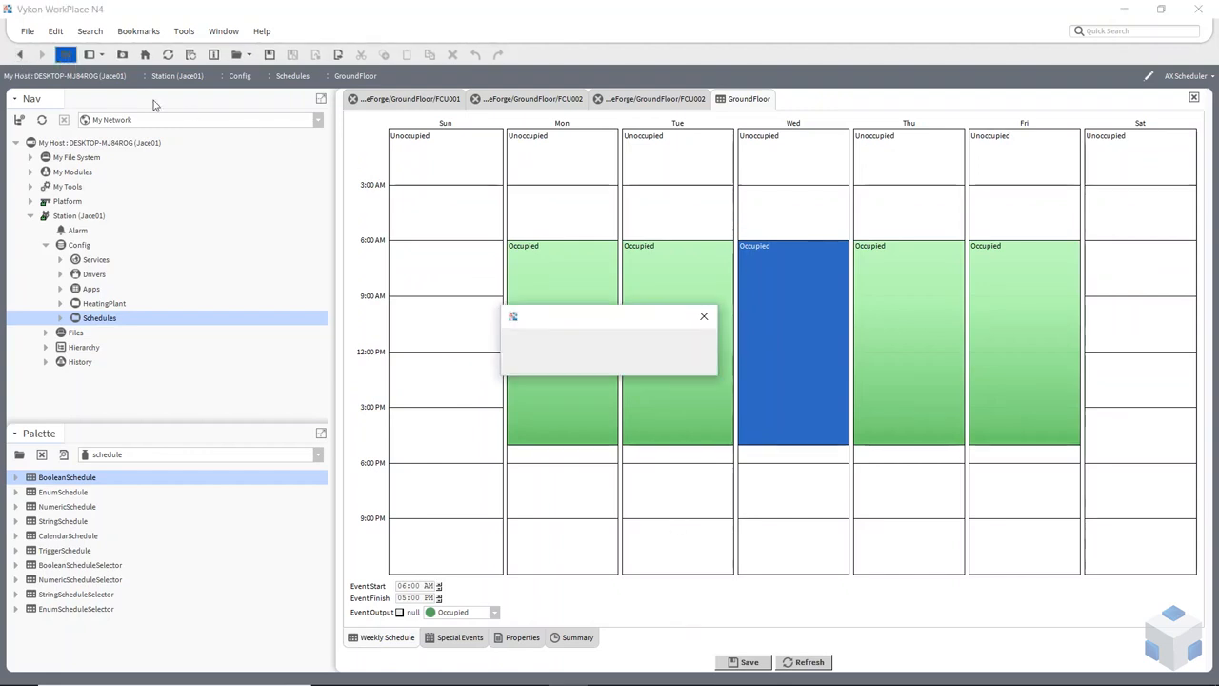
pyautogui.click(562, 365)
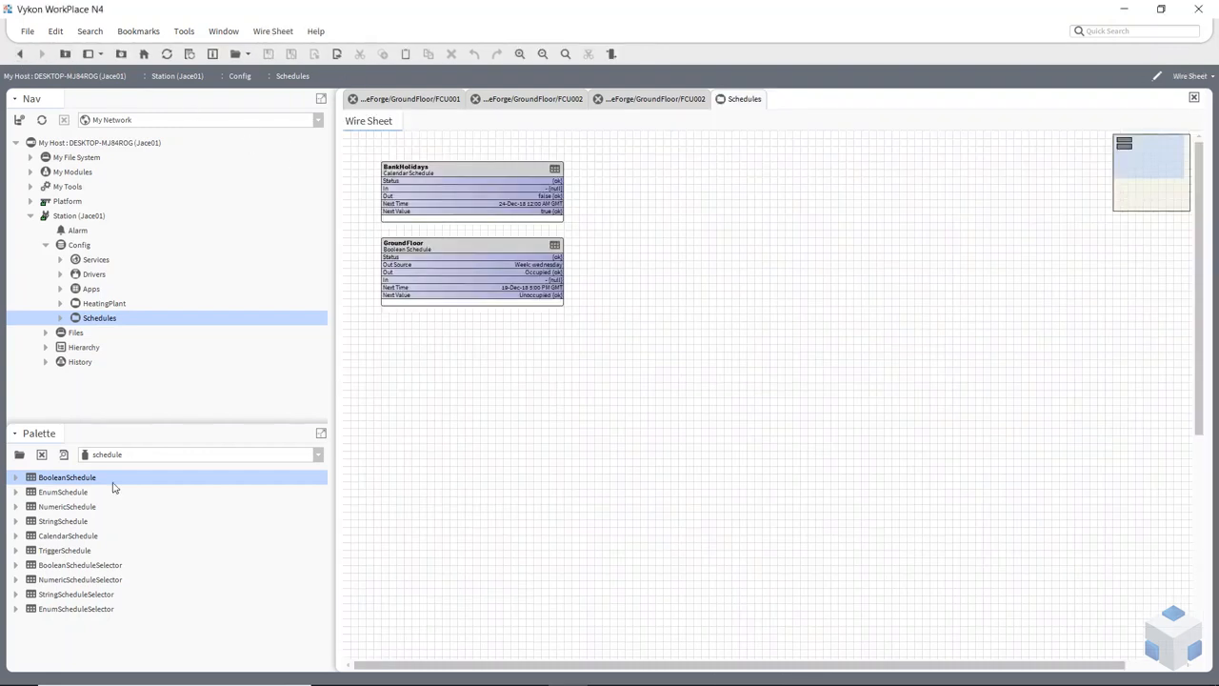
# Add a NumericSchedule from the schedule palette to the wire sheet below GroundFloor, keeping its default name.
pyautogui.click(54, 510)
pyautogui.moveTo(54, 510); pyautogui.dragTo(396, 329)
pyautogui.click(590, 363)
pyautogui.moveTo(479, 326); pyautogui.dragTo(564, 328)
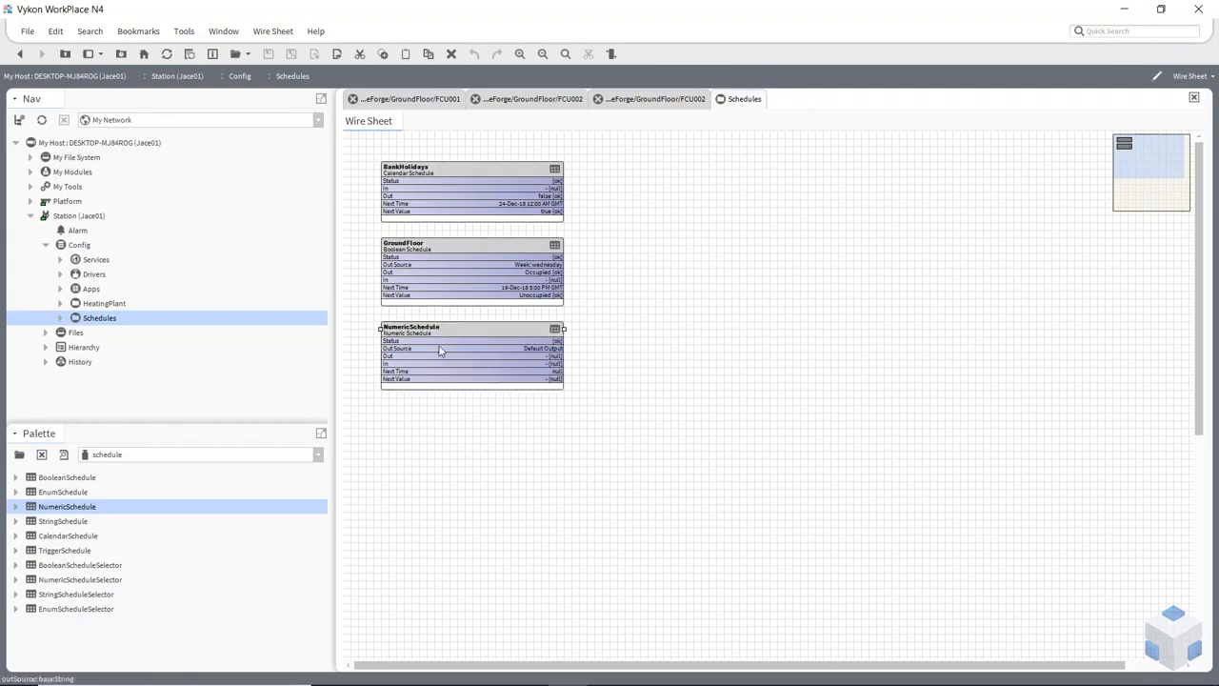
# Open the NumericSchedule and create a Monday event from 06:00 AM to 05:00 PM with output 21.
pyautogui.doubleClick(446, 355)
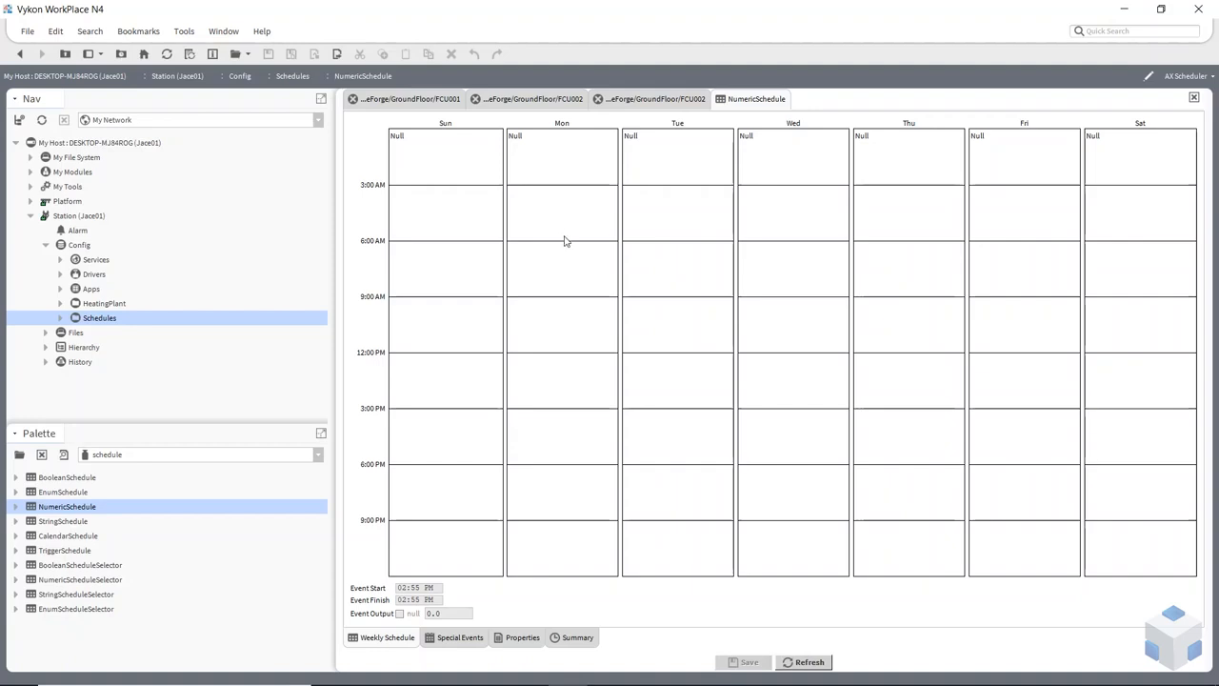
pyautogui.moveTo(553, 270); pyautogui.dragTo(553, 456)
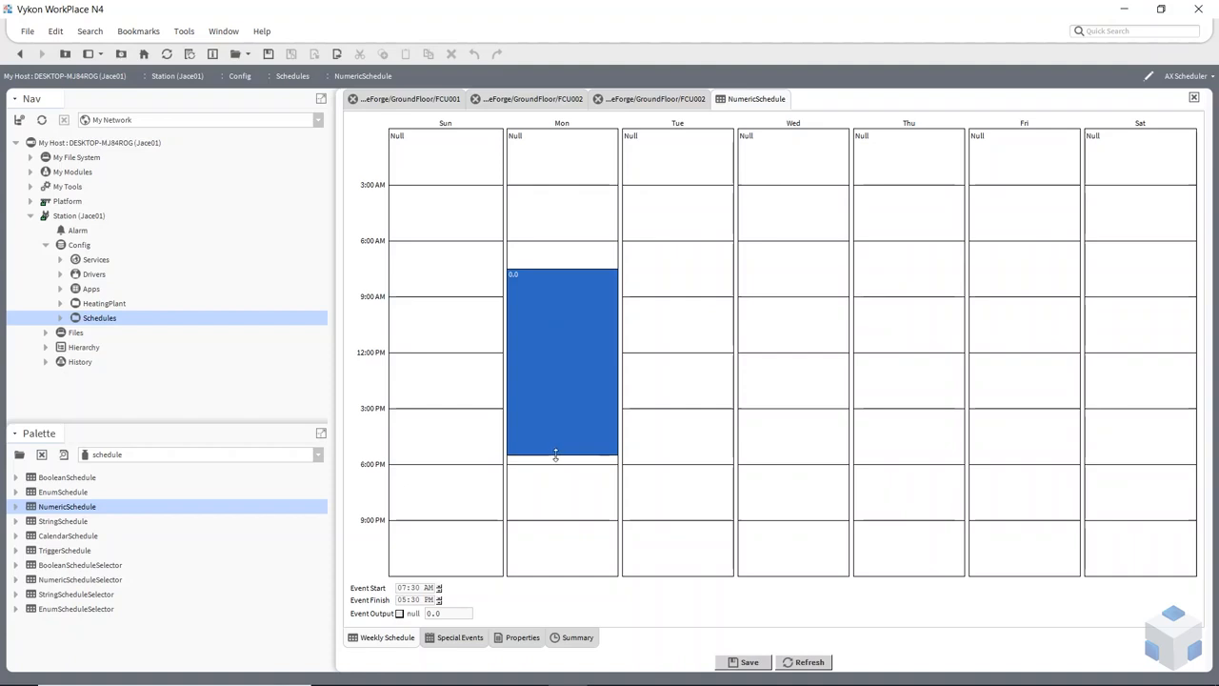
pyautogui.moveTo(555, 456); pyautogui.dragTo(558, 447)
pyautogui.moveTo(587, 277); pyautogui.dragTo(574, 241)
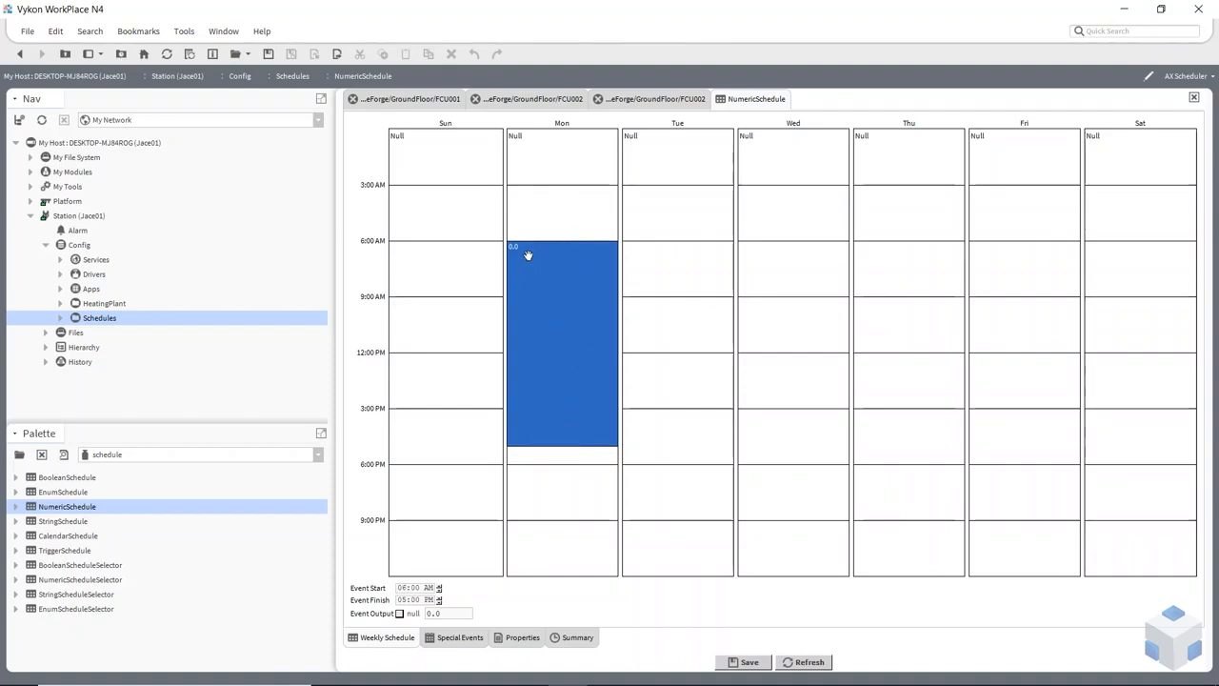
pyautogui.doubleClick(450, 612)
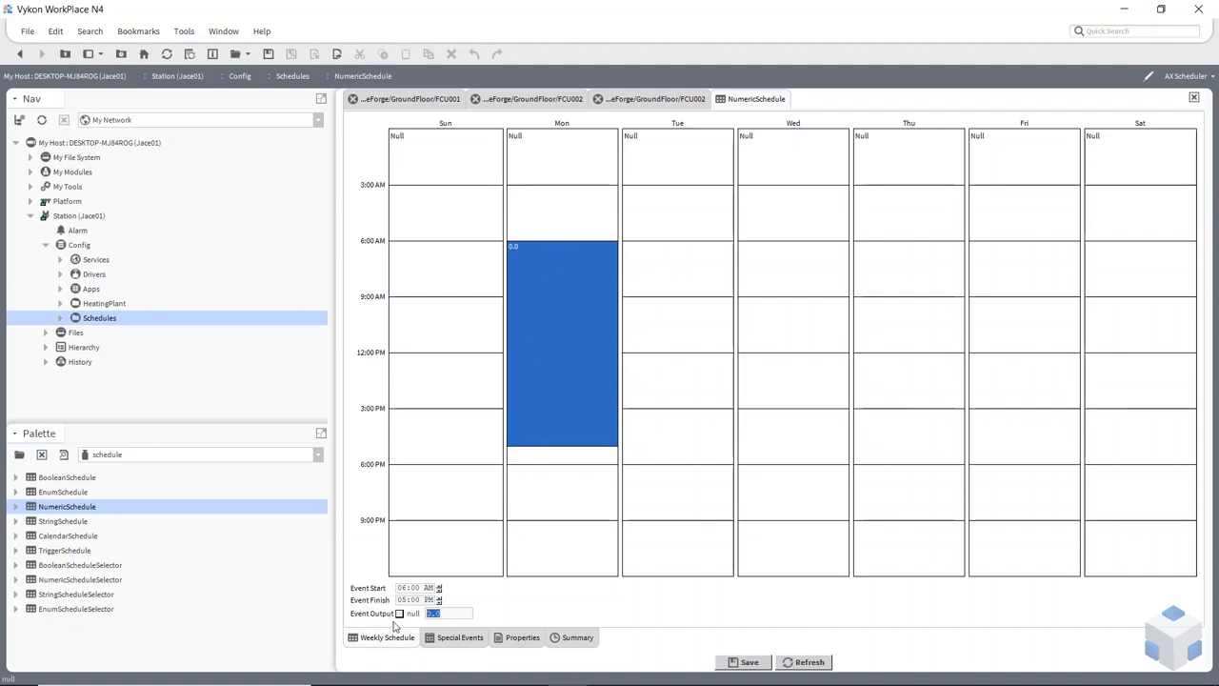
pyautogui.write('21')
# Start the Monday 21 event at 09:00 AM and add a 06:00 AM to 09:00 AM event with output 23.
pyautogui.moveTo(566, 242); pyautogui.dragTo(559, 292)
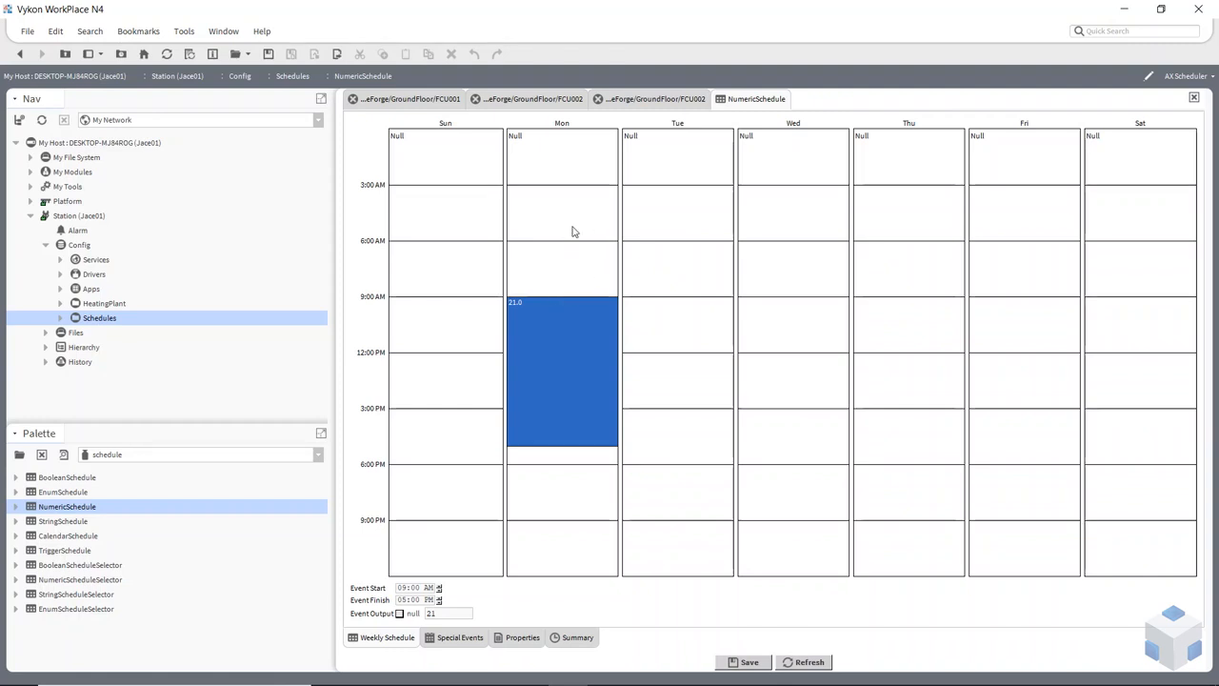
pyautogui.moveTo(544, 260); pyautogui.dragTo(559, 241)
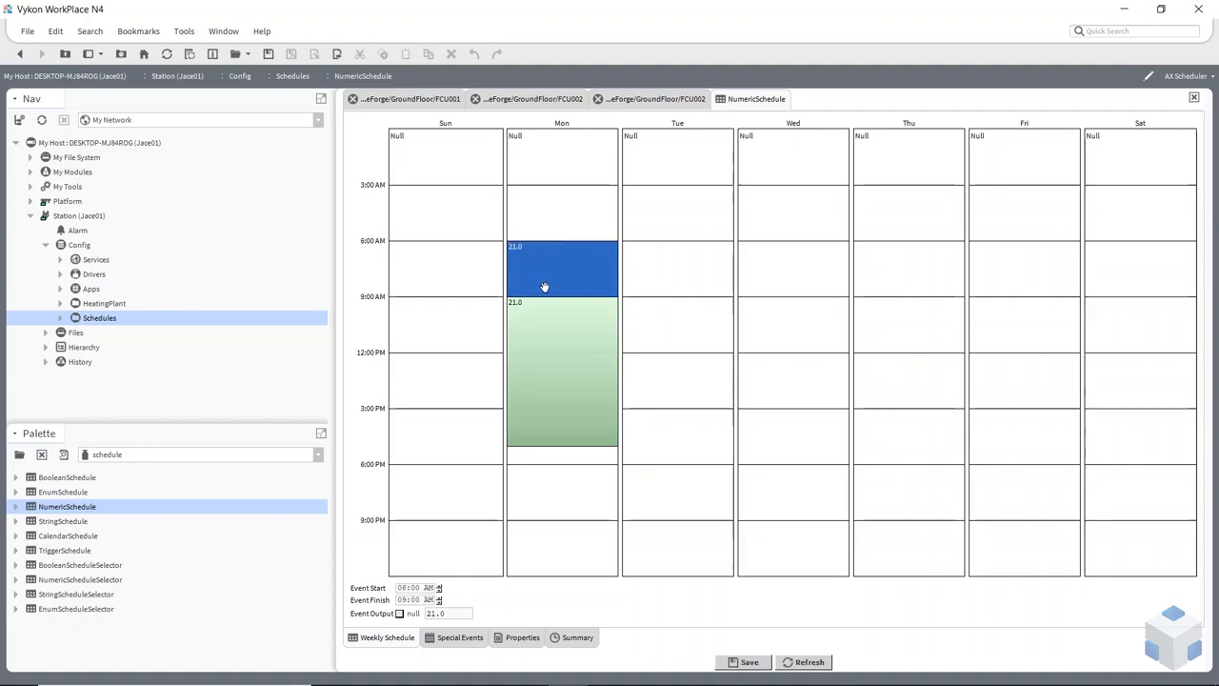
pyautogui.click(450, 614)
pyautogui.write('23')
# End the Monday 21 event at 03:00 PM and add another event from 03:00 PM to 05:00 PM.
pyautogui.moveTo(558, 445)
pyautogui.mouseDown()
pyautogui.moveTo(547, 412)
pyautogui.moveTo(555, 458)
pyautogui.moveTo(556, 424)
pyautogui.moveTo(557, 445)
pyautogui.mouseUp()
pyautogui.click(552, 428)
pyautogui.click(553, 443)
pyautogui.press('Delete')
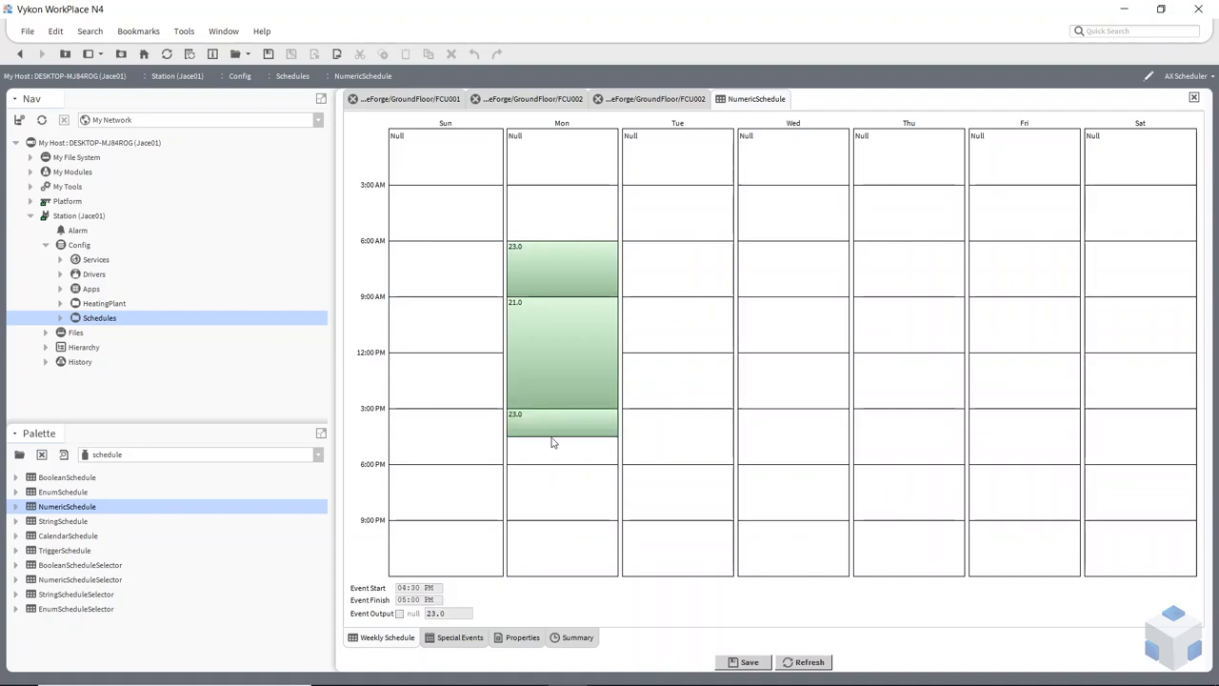
pyautogui.moveTo(550, 437); pyautogui.dragTo(550, 444)
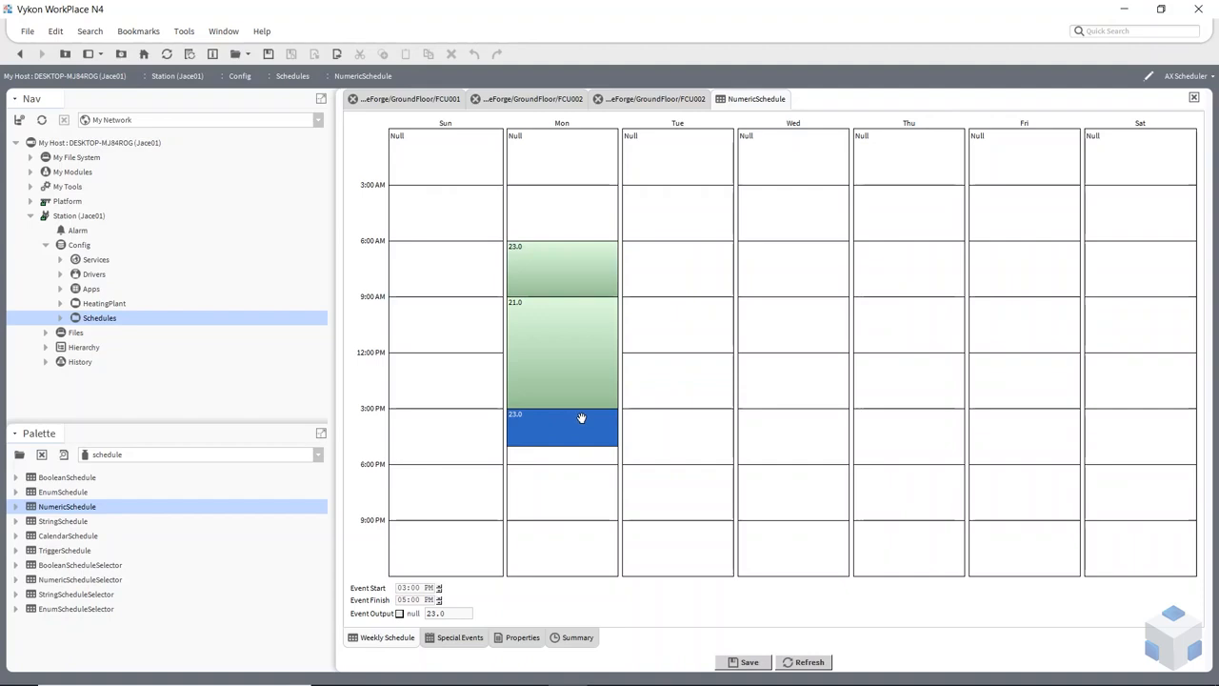
# Set the 03:00 PM to 05:00 PM event's output to 19 and apply Monday's events to all weekdays.
pyautogui.moveTo(465, 611); pyautogui.dragTo(397, 616)
pyautogui.write('19')
pyautogui.rightClick(550, 212)
pyautogui.click(576, 234)
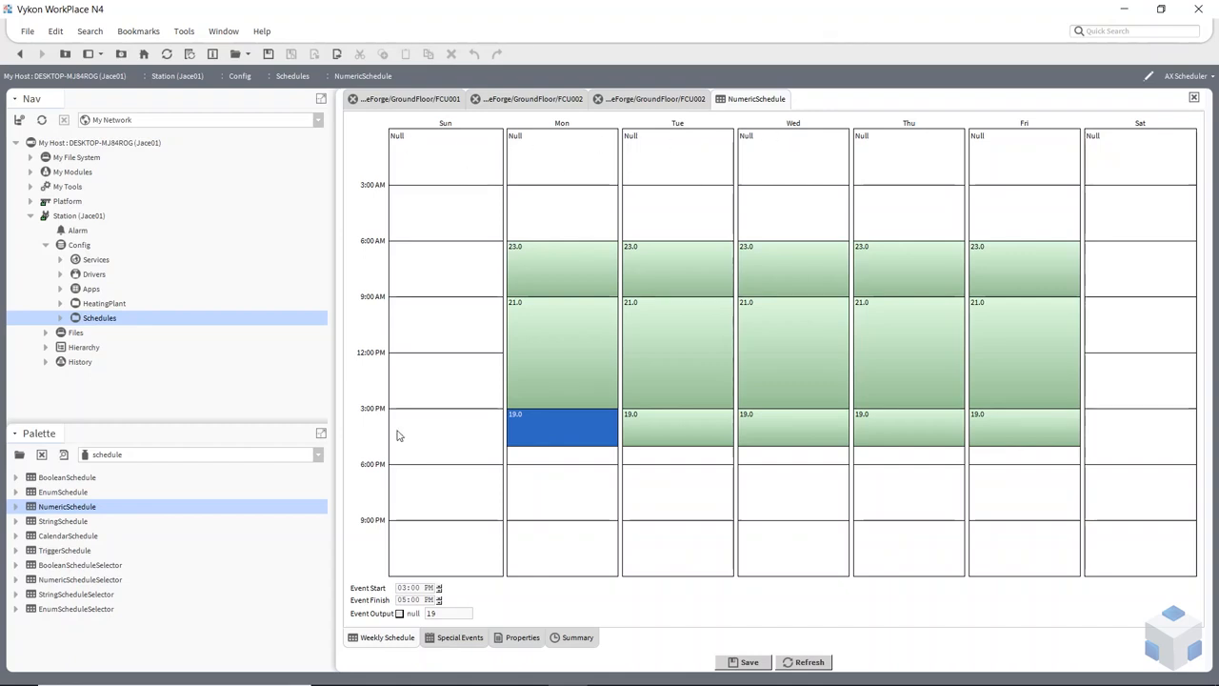
# Set the NumericSchedule's Default Output to 17 instead of null and save the schedule.
pyautogui.click(519, 639)
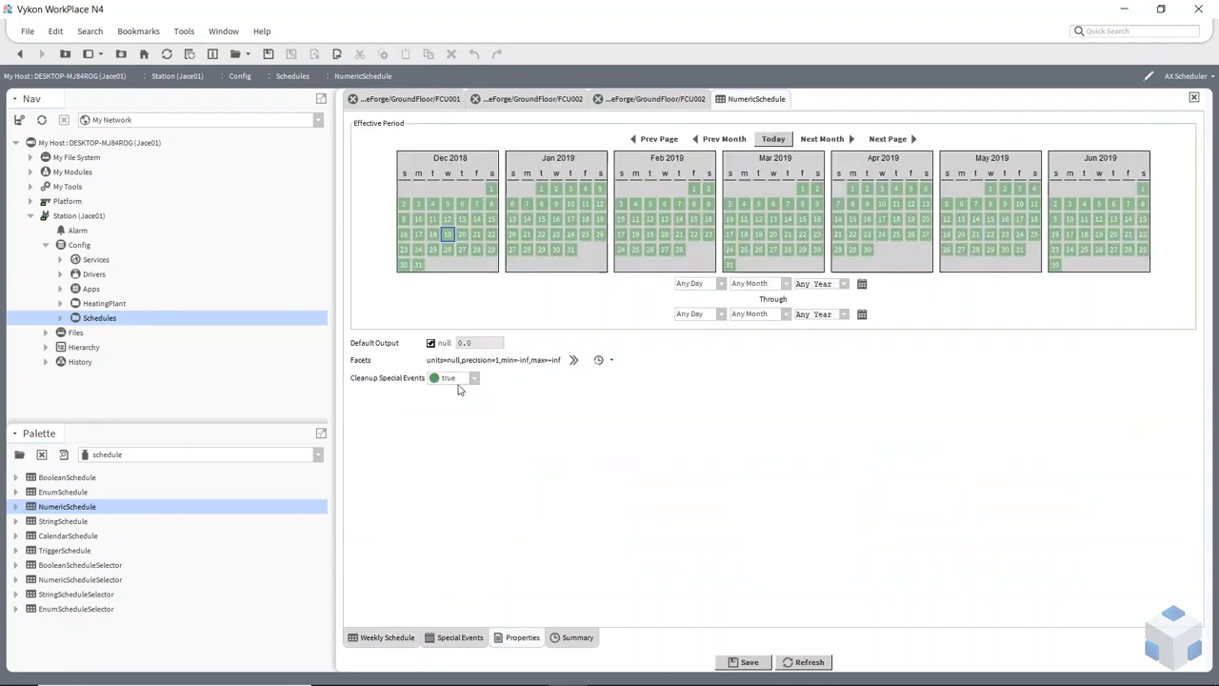
pyautogui.click(430, 343)
pyautogui.press('Tab')
pyautogui.write('1')
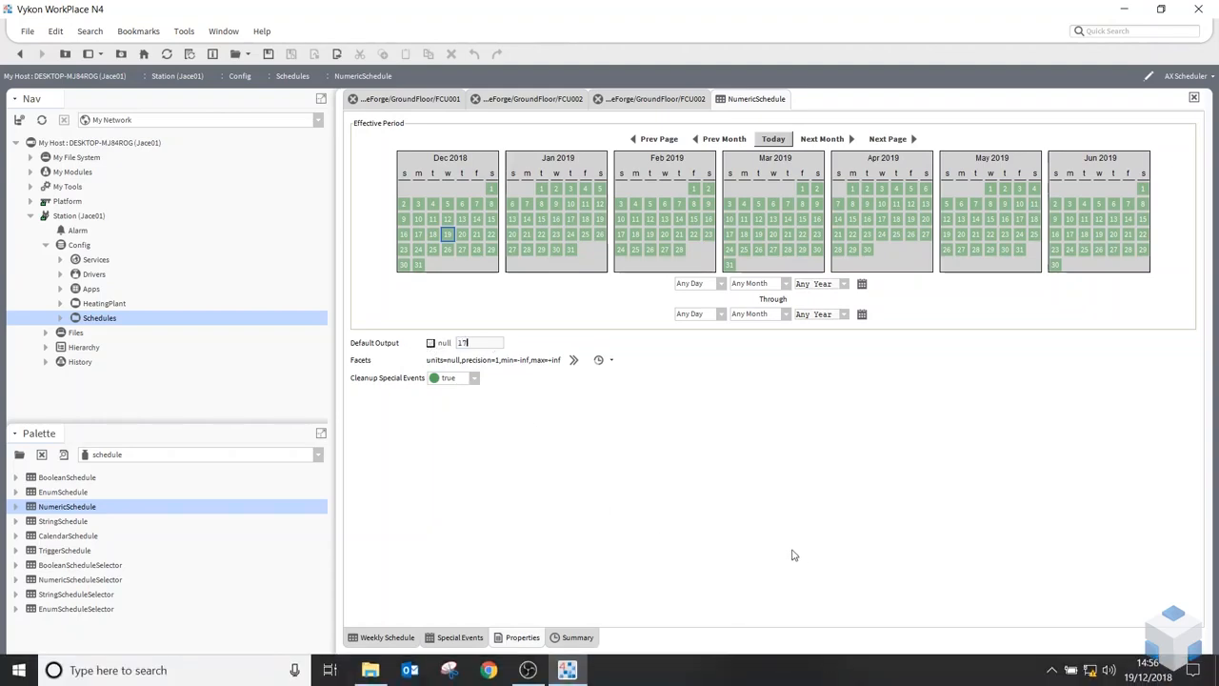
pyautogui.click(803, 662)
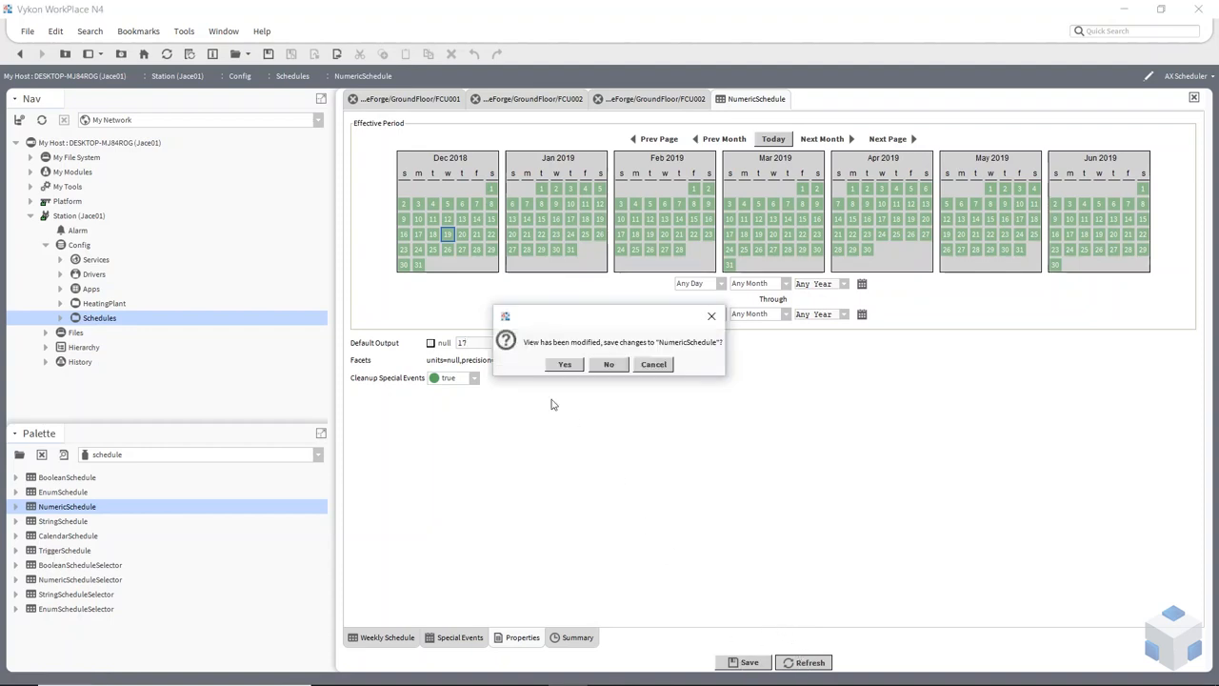
pyautogui.click(565, 366)
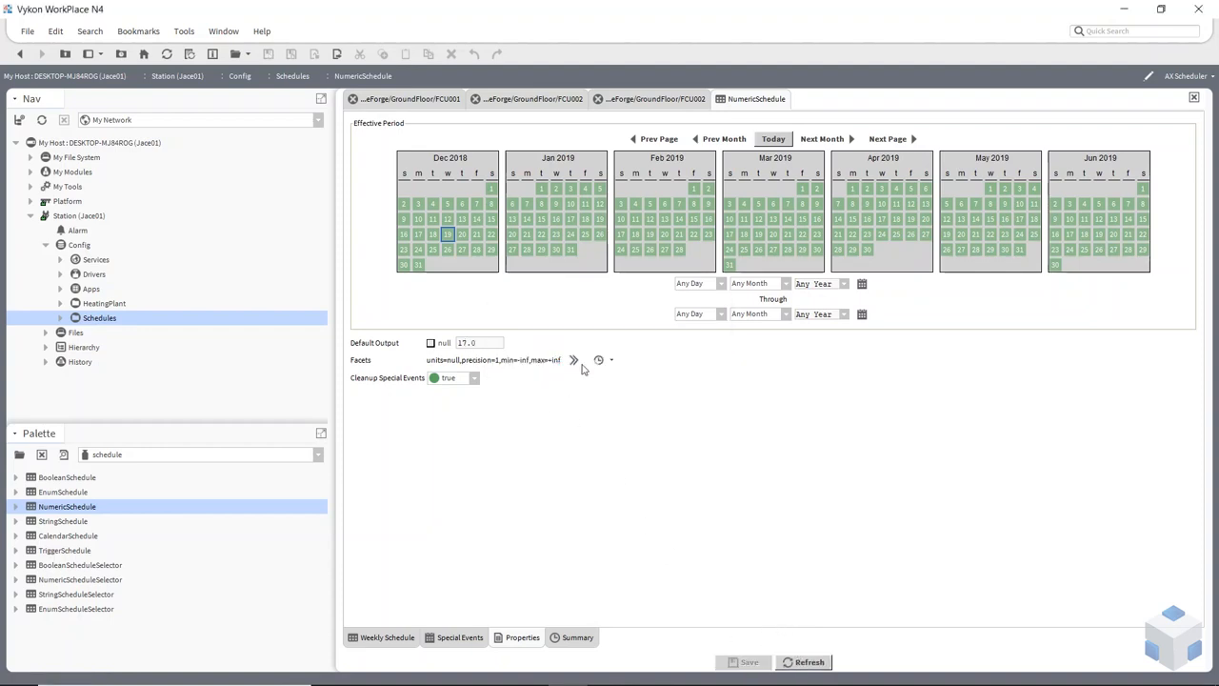
# Apply the recent facets units=°C,precision=1,min=-inf,max=+inf, save the NumericSchedule and check its weekly schedule.
pyautogui.click(611, 360)
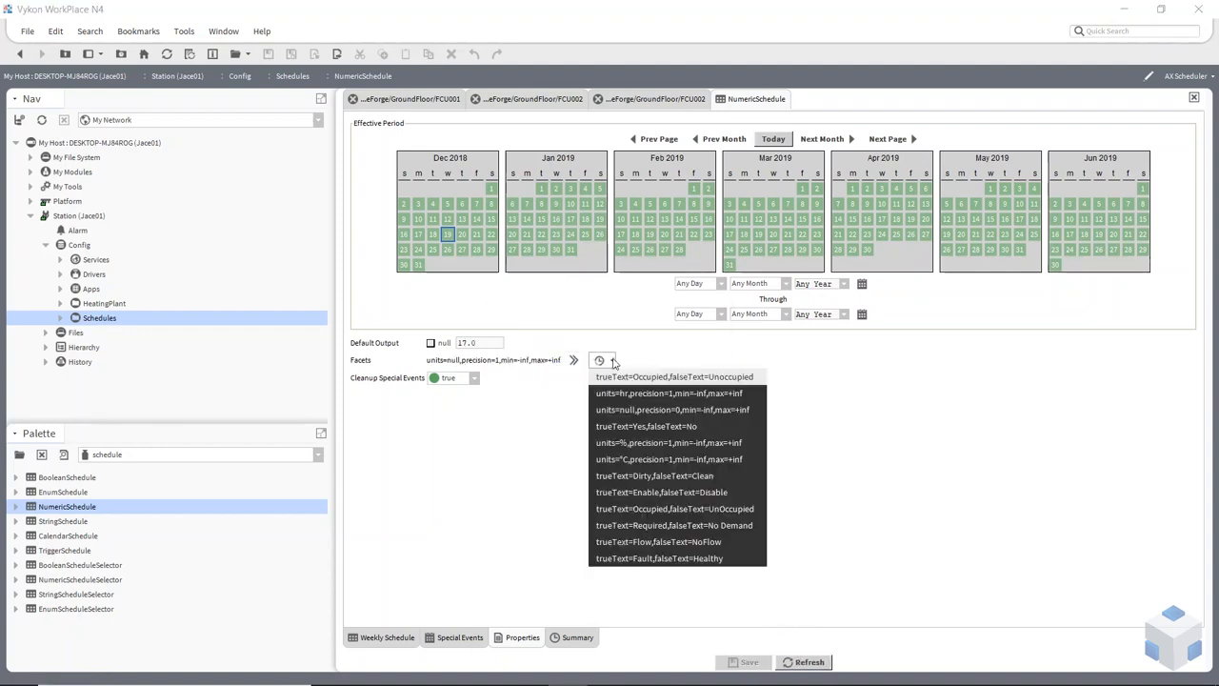
pyautogui.click(650, 459)
pyautogui.click(751, 661)
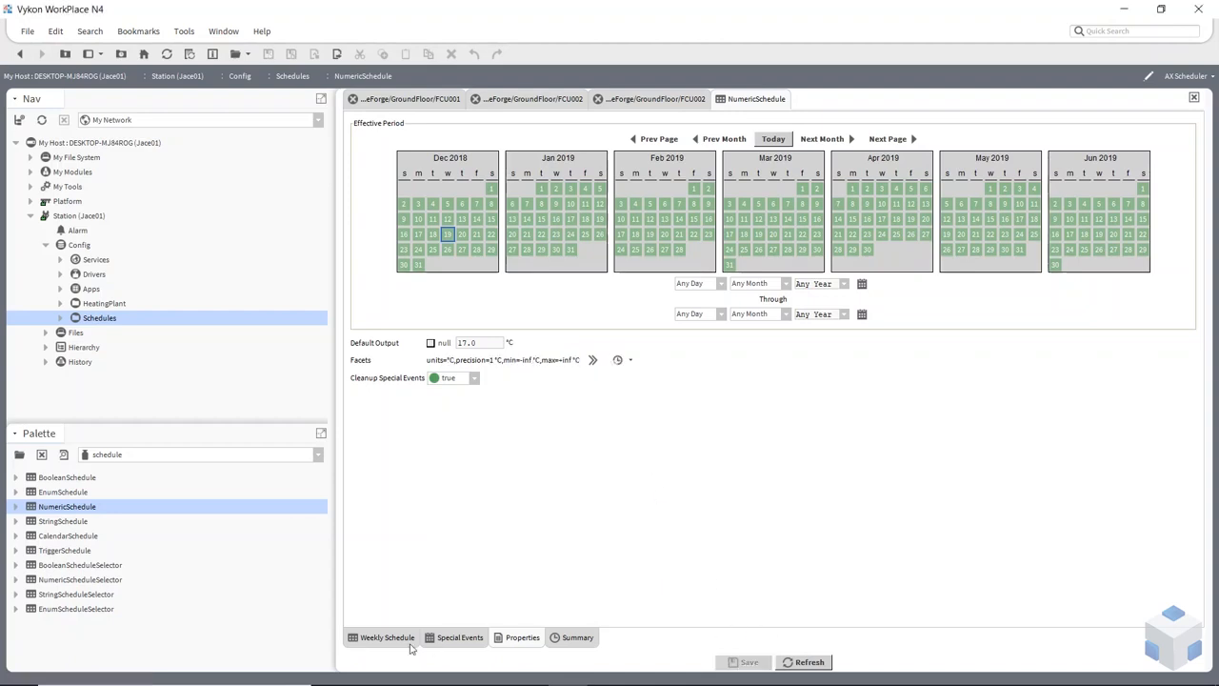
pyautogui.click(381, 638)
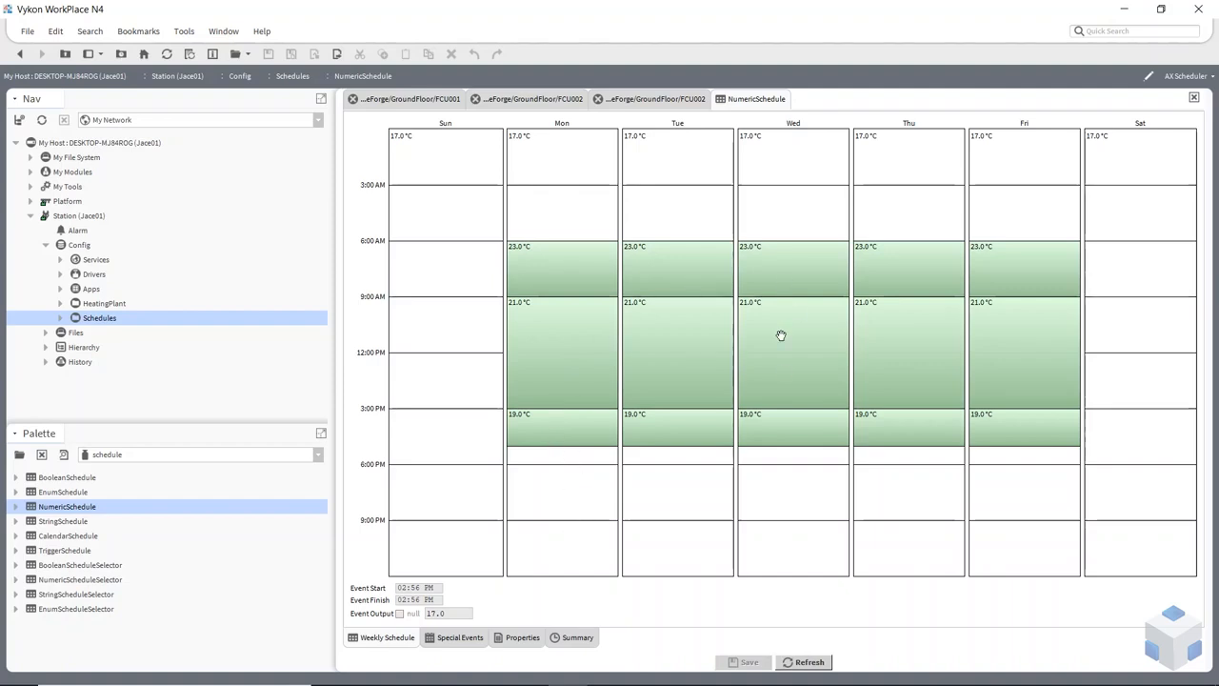
# Add a special event named BankHoliday of type Reference, pointing to the slot:/Schedules/BankHolidays calendar.
pyautogui.click(464, 635)
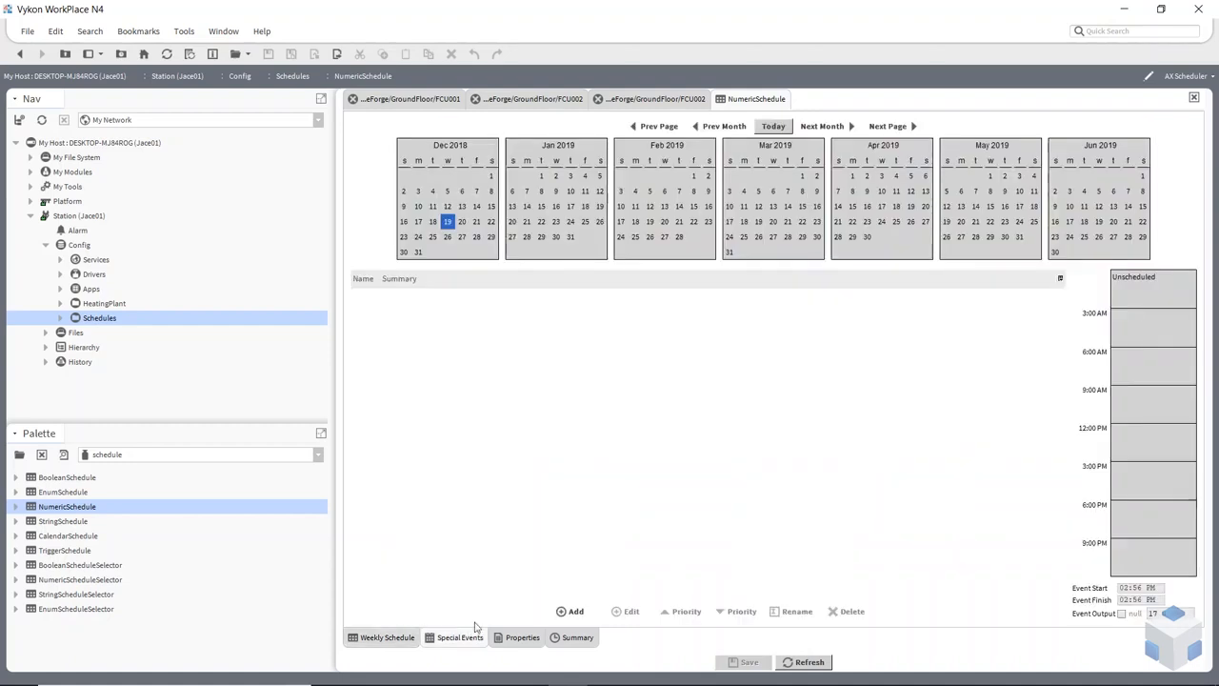
pyautogui.click(575, 611)
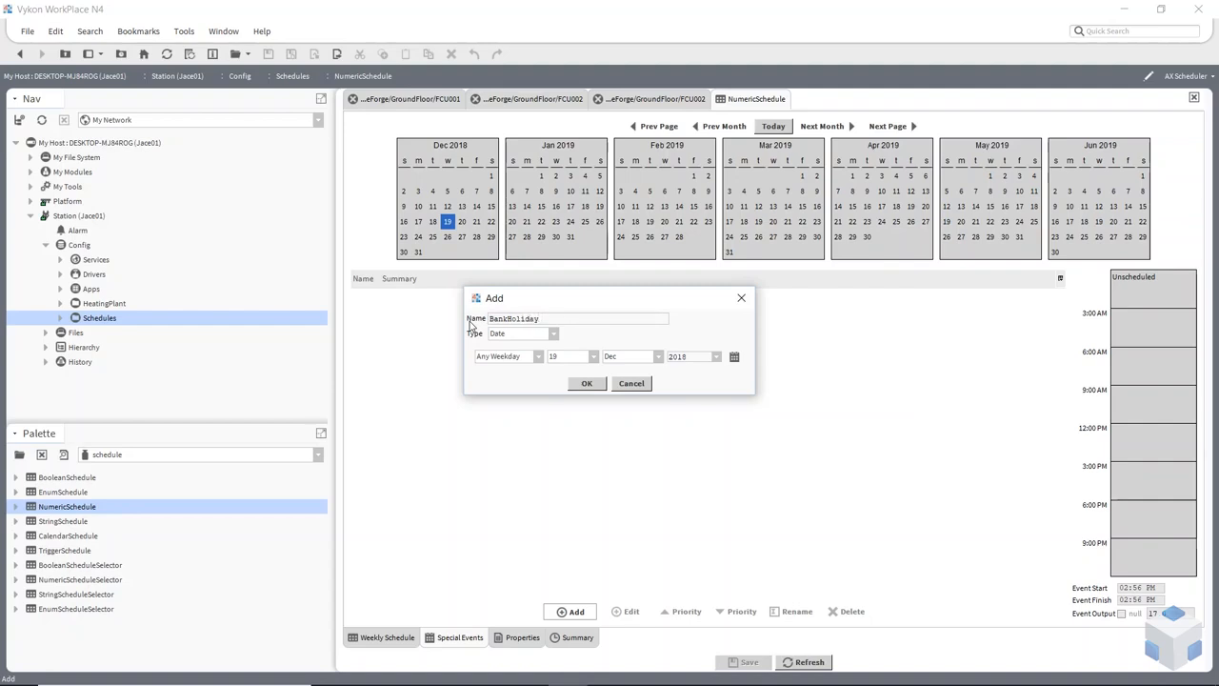
pyautogui.click(541, 335)
pyautogui.click(522, 402)
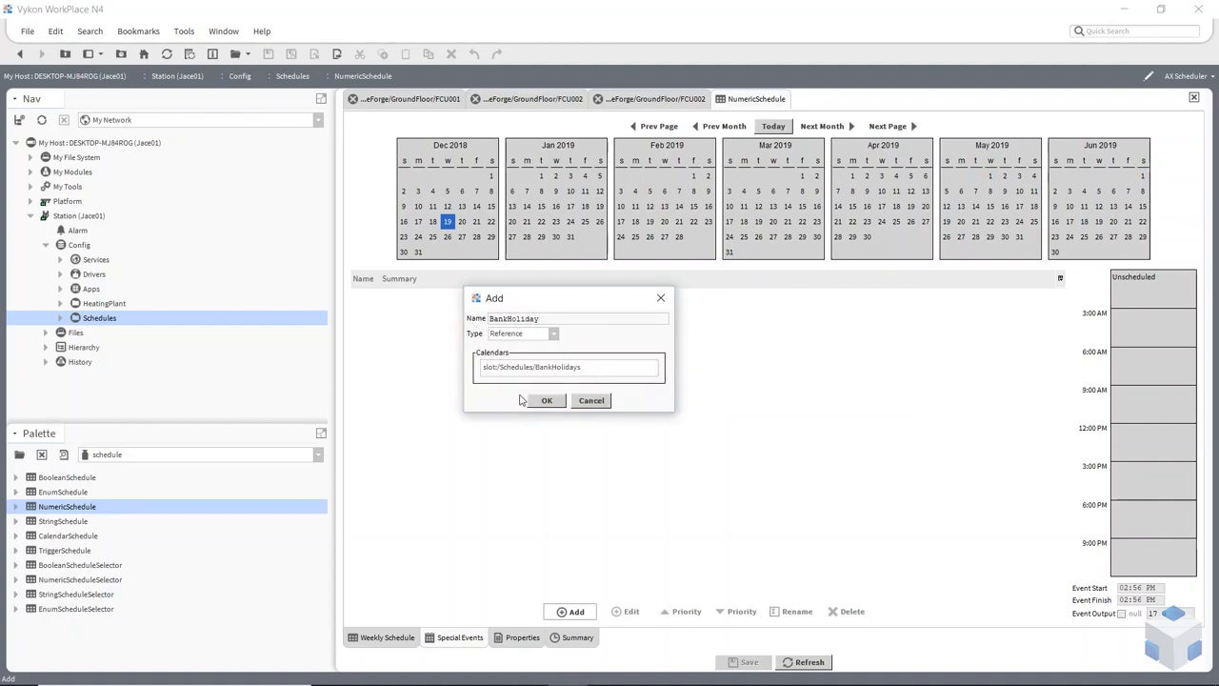
pyautogui.click(546, 372)
pyautogui.click(547, 400)
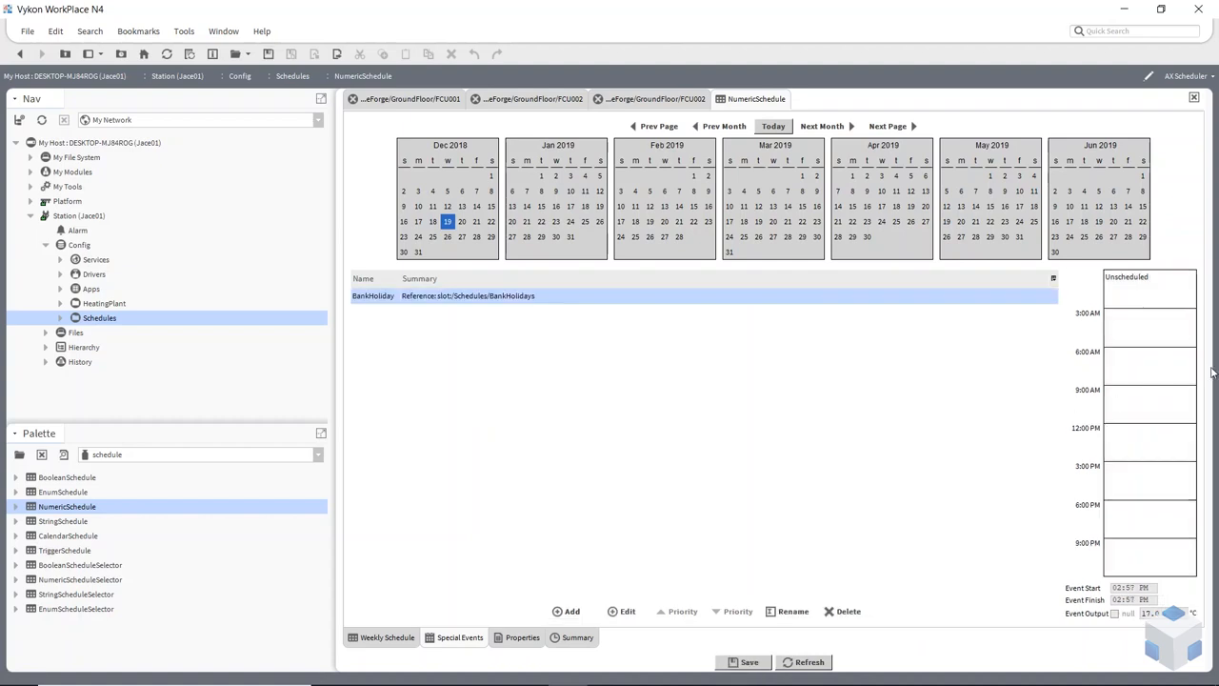
# Give the BankHoliday special event a 17.0 °C output for the whole day, 12:00 AM to 12:00 AM, and save the NumericSchedule.
pyautogui.click(1138, 354)
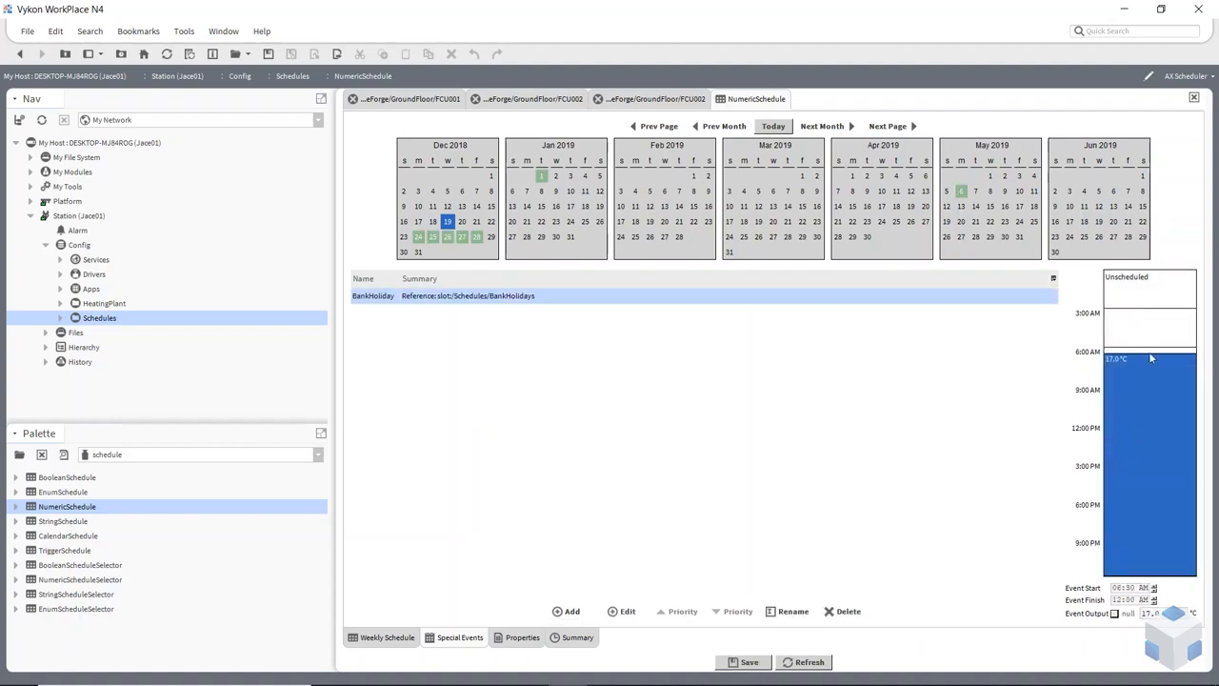
pyautogui.moveTo(1151, 358); pyautogui.dragTo(1135, 259)
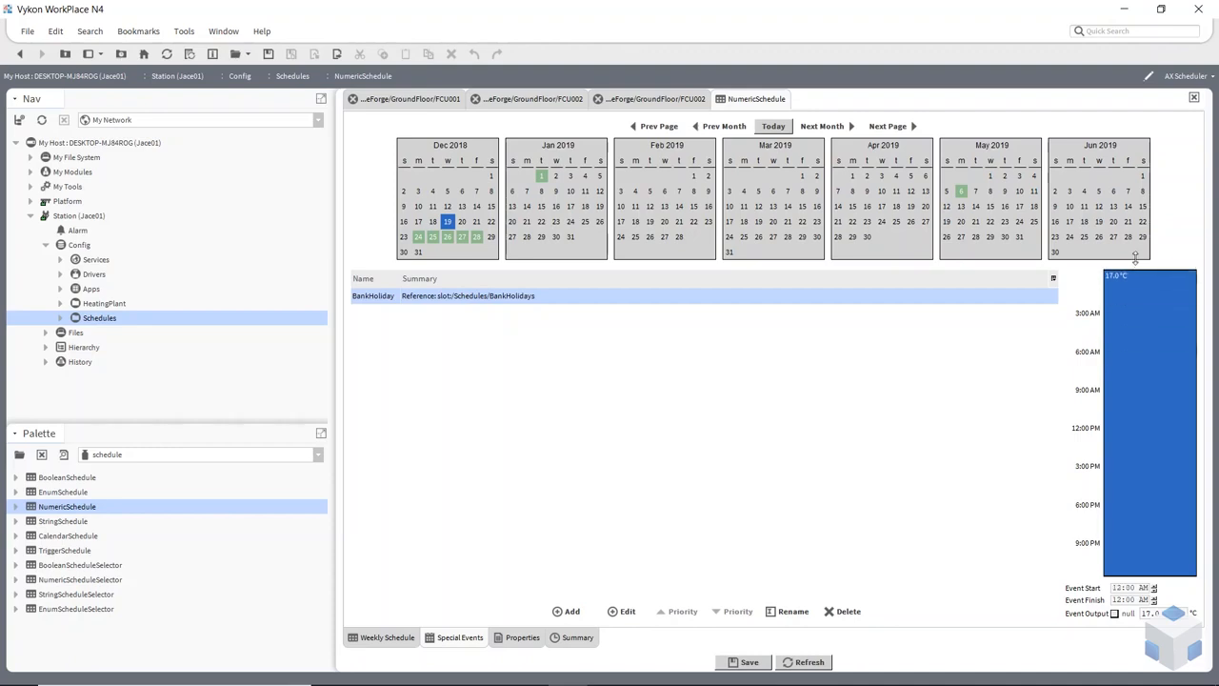
pyautogui.click(760, 423)
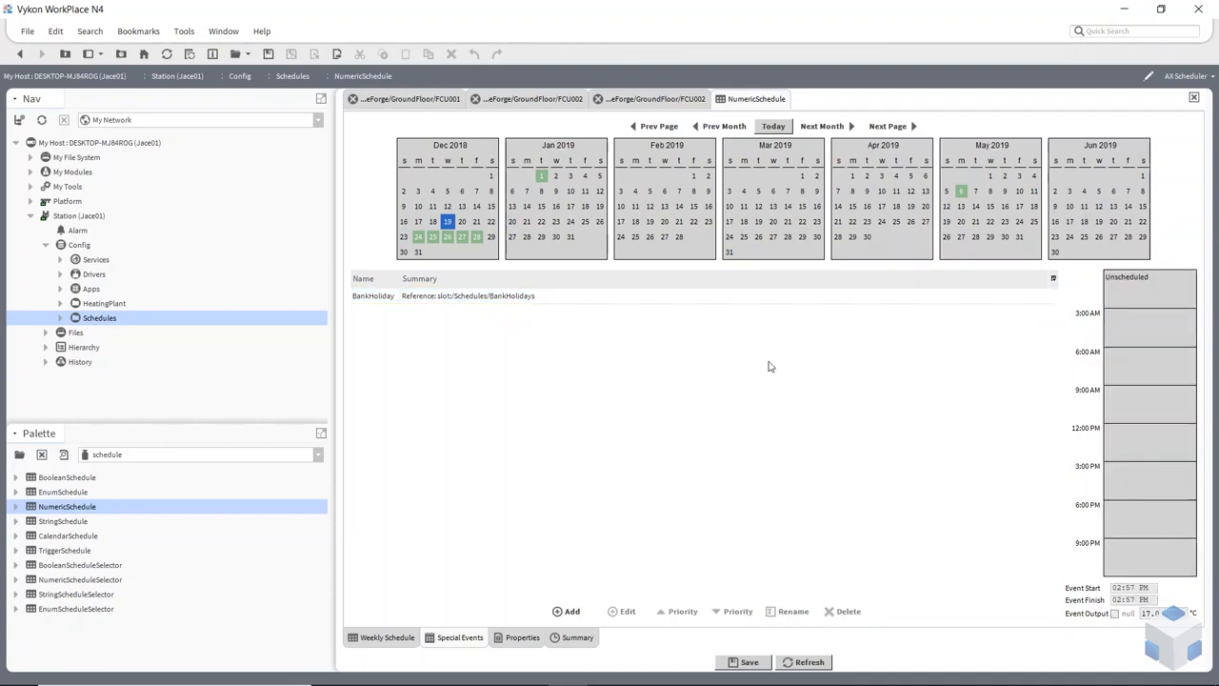
pyautogui.click(629, 301)
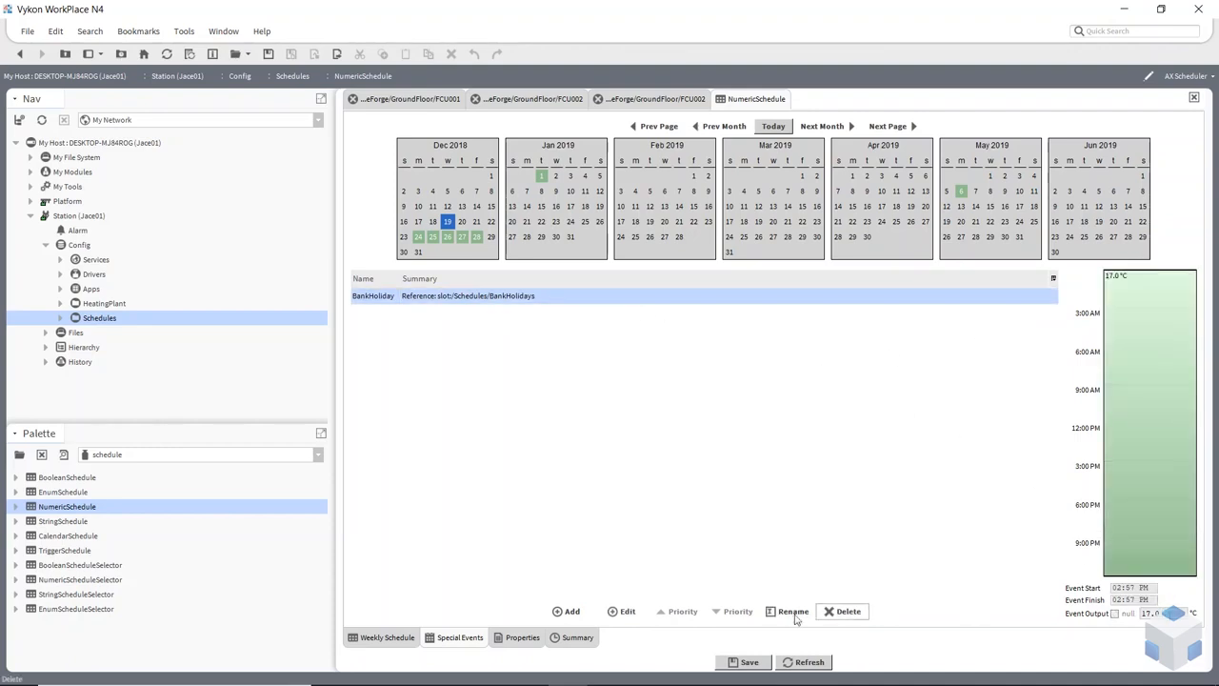
pyautogui.click(747, 662)
pyautogui.click(517, 354)
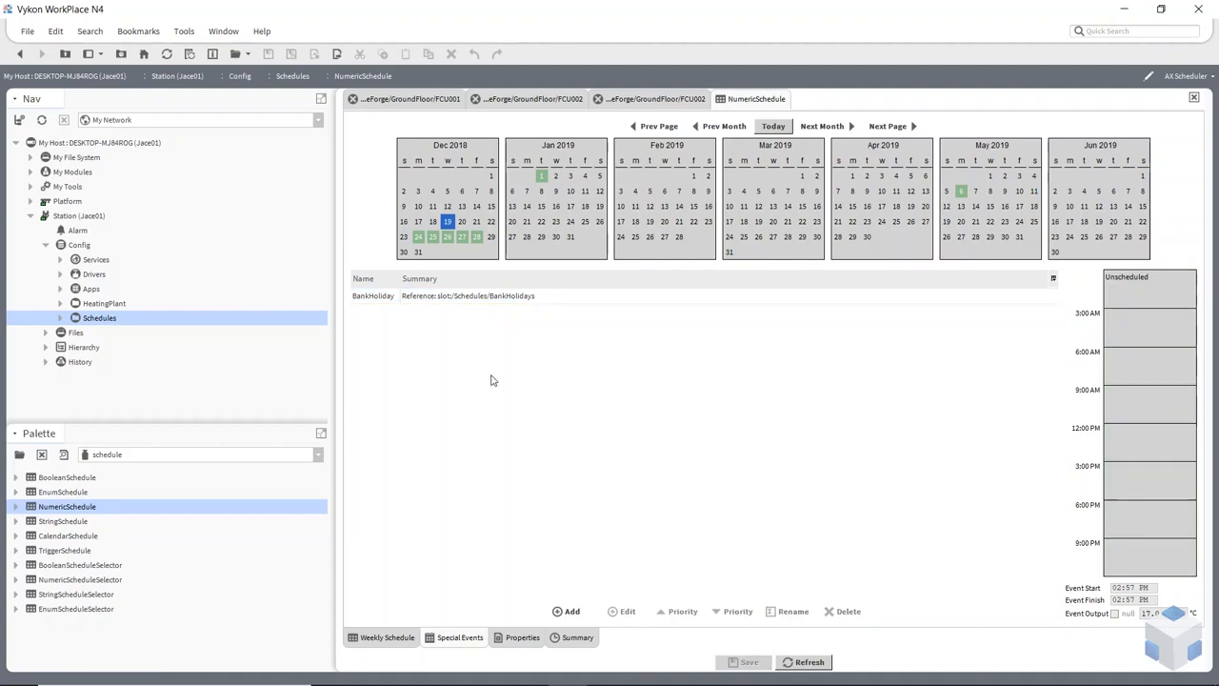
pyautogui.click(486, 299)
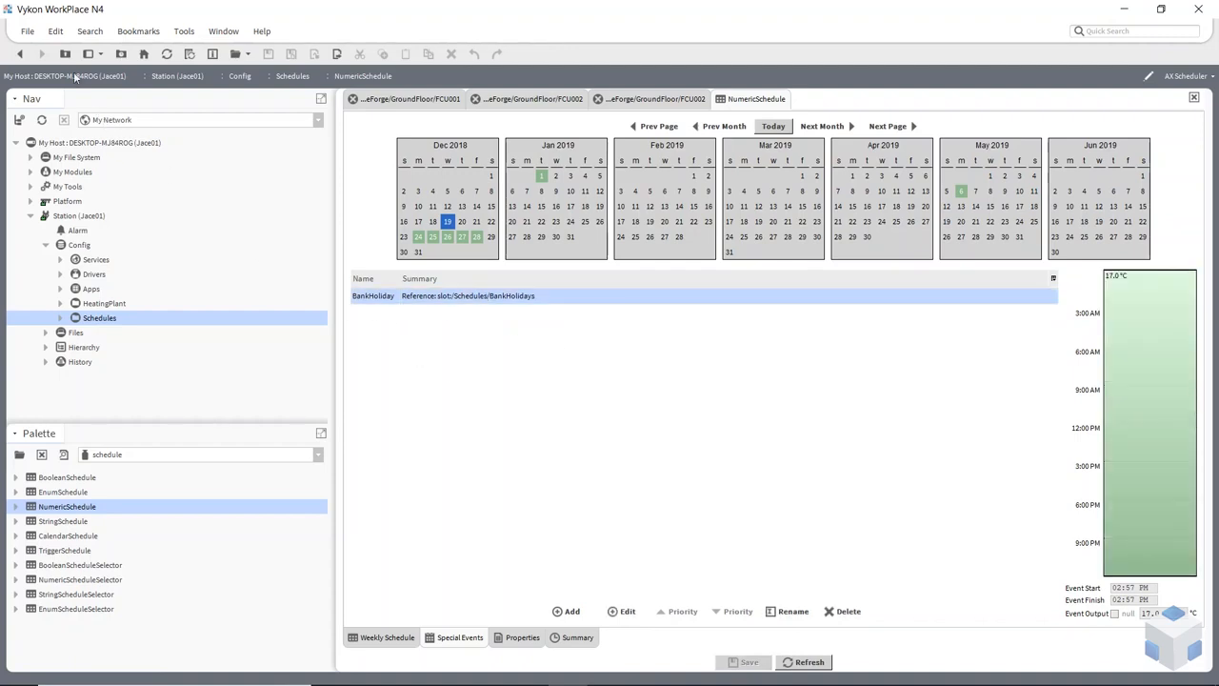
# Return to the Schedules wire sheet and move the GroundFloor schedule block into the open area away from the other schedules.
pyautogui.click(66, 55)
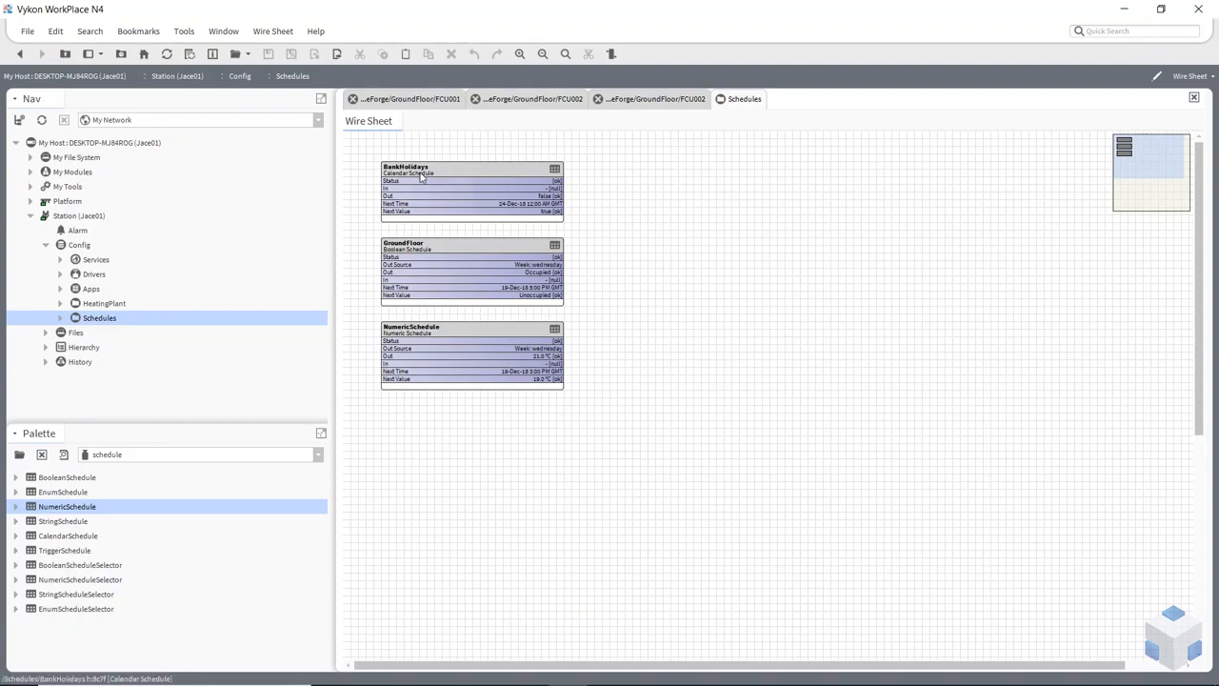
pyautogui.moveTo(446, 243); pyautogui.dragTo(820, 256)
pyautogui.click(518, 54)
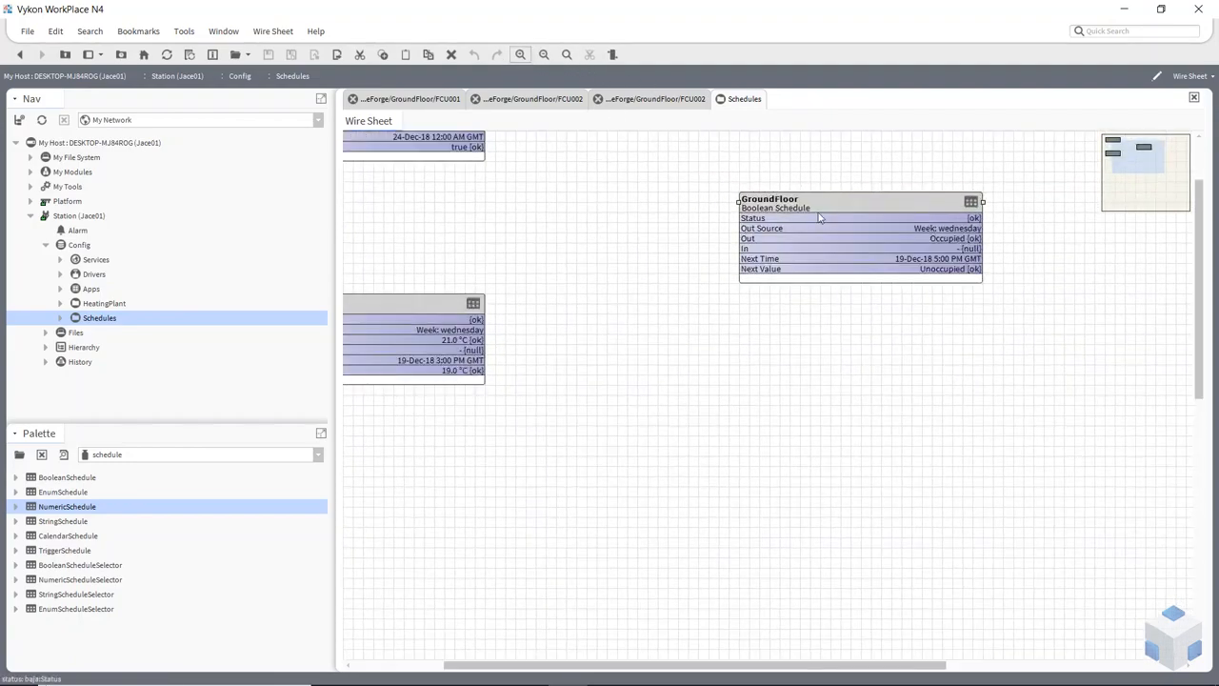
pyautogui.moveTo(832, 201); pyautogui.dragTo(781, 210)
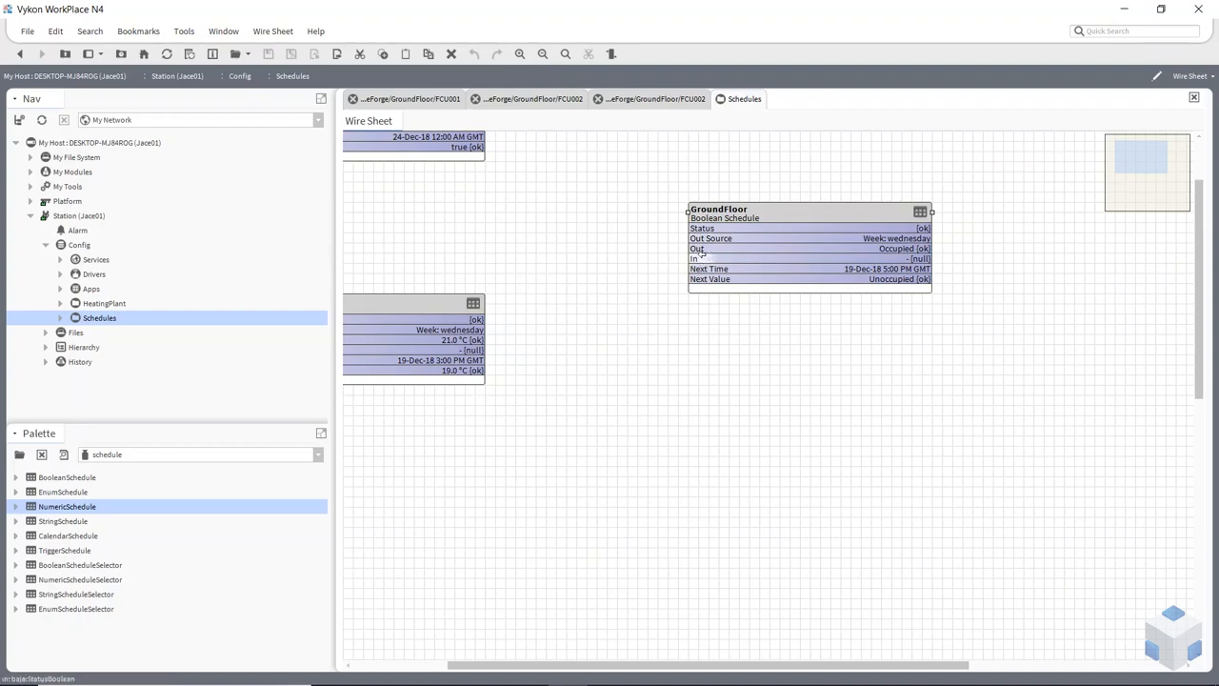
# Add a BooleanWritable point with its default name to the wire sheet and place it beside the GroundFloor schedule.
pyautogui.rightClick(593, 370)
pyautogui.moveTo(696, 373)
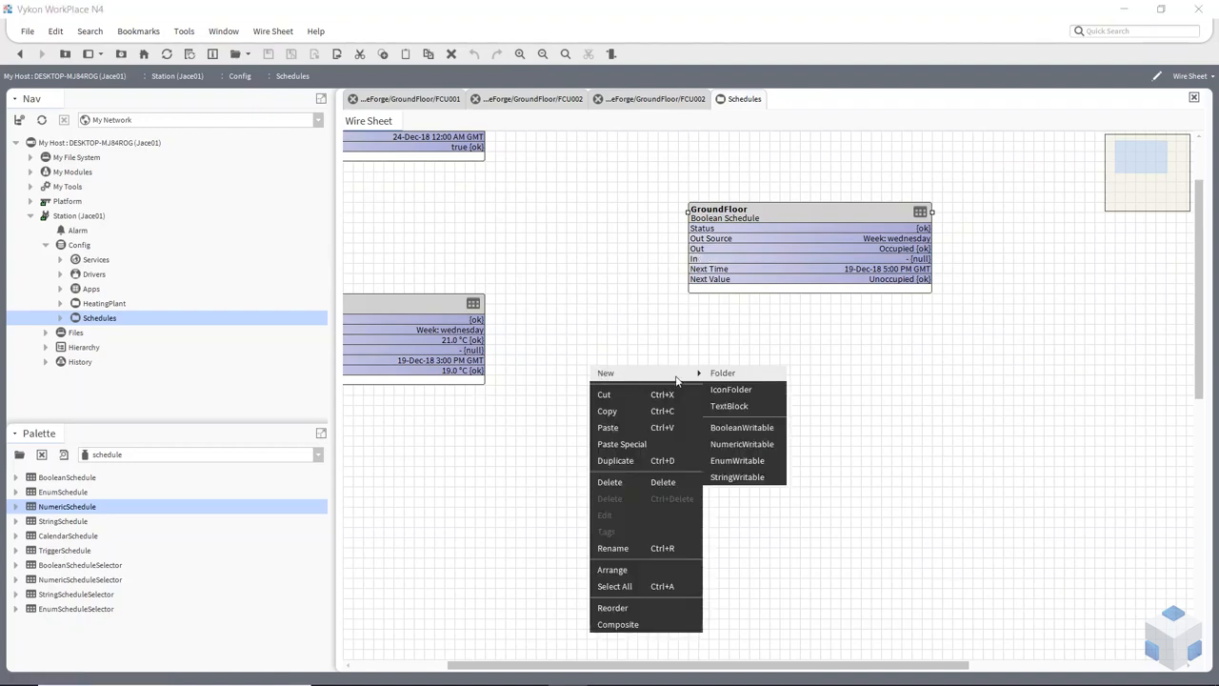
pyautogui.click(742, 429)
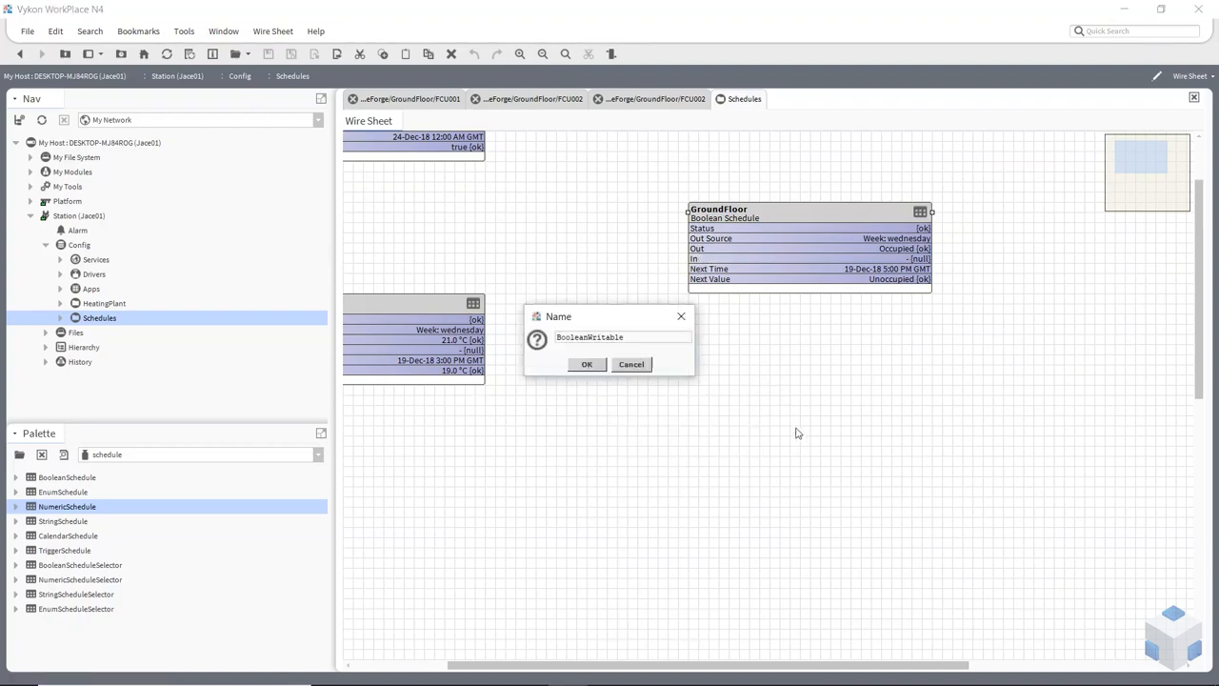
pyautogui.click(587, 365)
pyautogui.moveTo(629, 381); pyautogui.dragTo(563, 220)
# Set the BooleanWritable point's value to true using its Set action.
pyautogui.rightClick(520, 230)
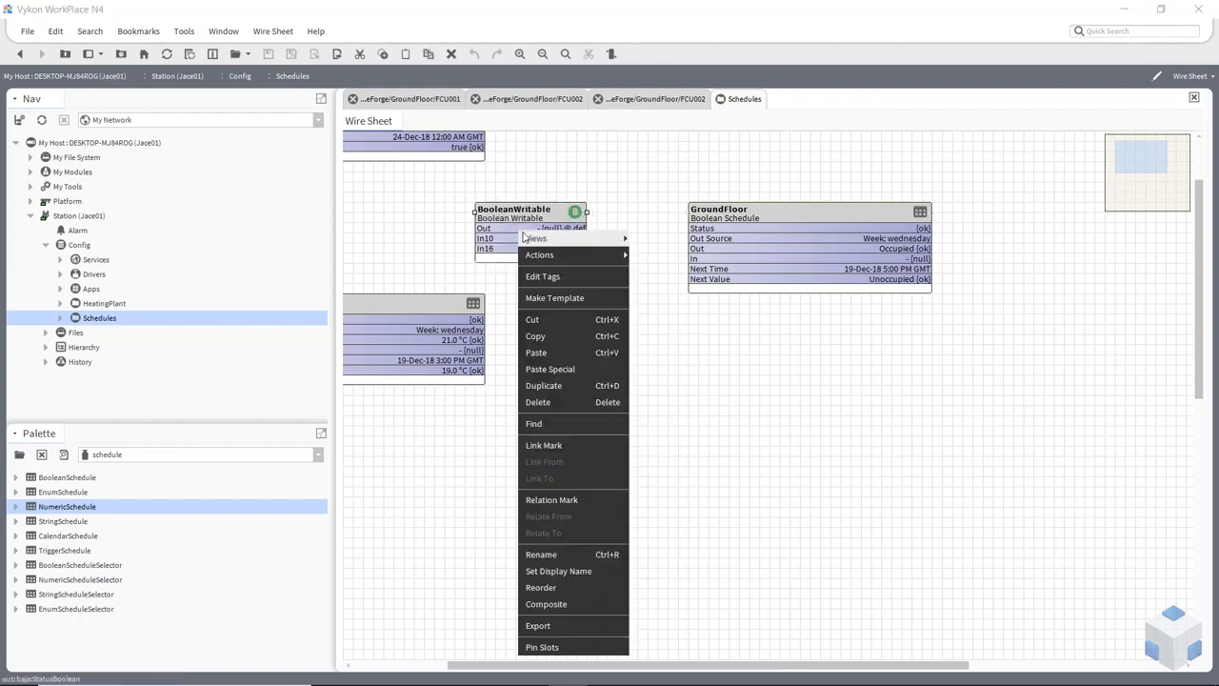
pyautogui.moveTo(622, 252)
pyautogui.click(650, 353)
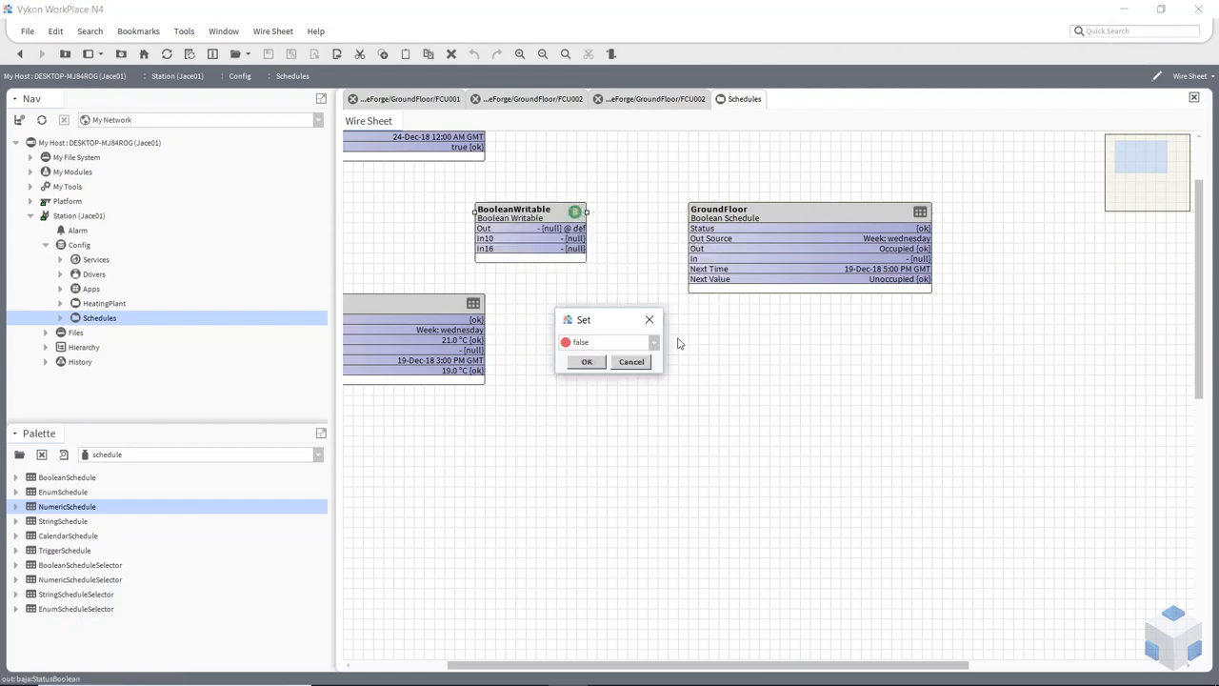
pyautogui.click(654, 342)
pyautogui.click(598, 372)
pyautogui.click(587, 362)
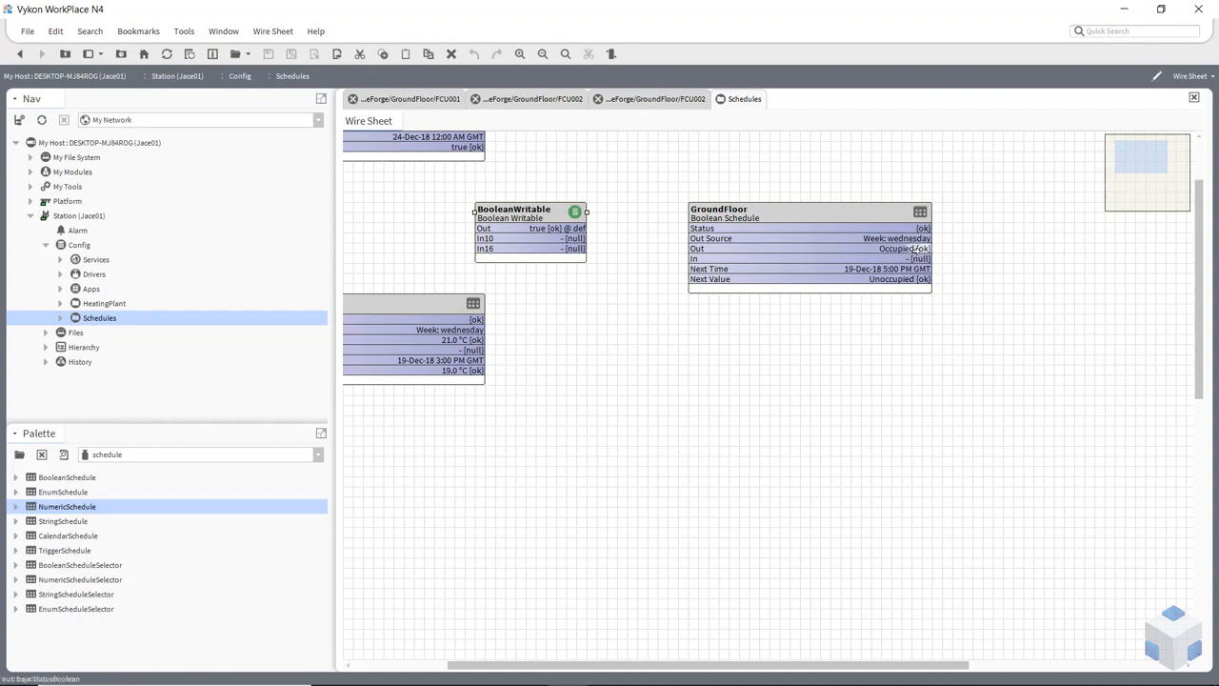
# Set the BooleanWritable point to false and link its Out to the GroundFloor schedule's In.
pyautogui.rightClick(544, 243)
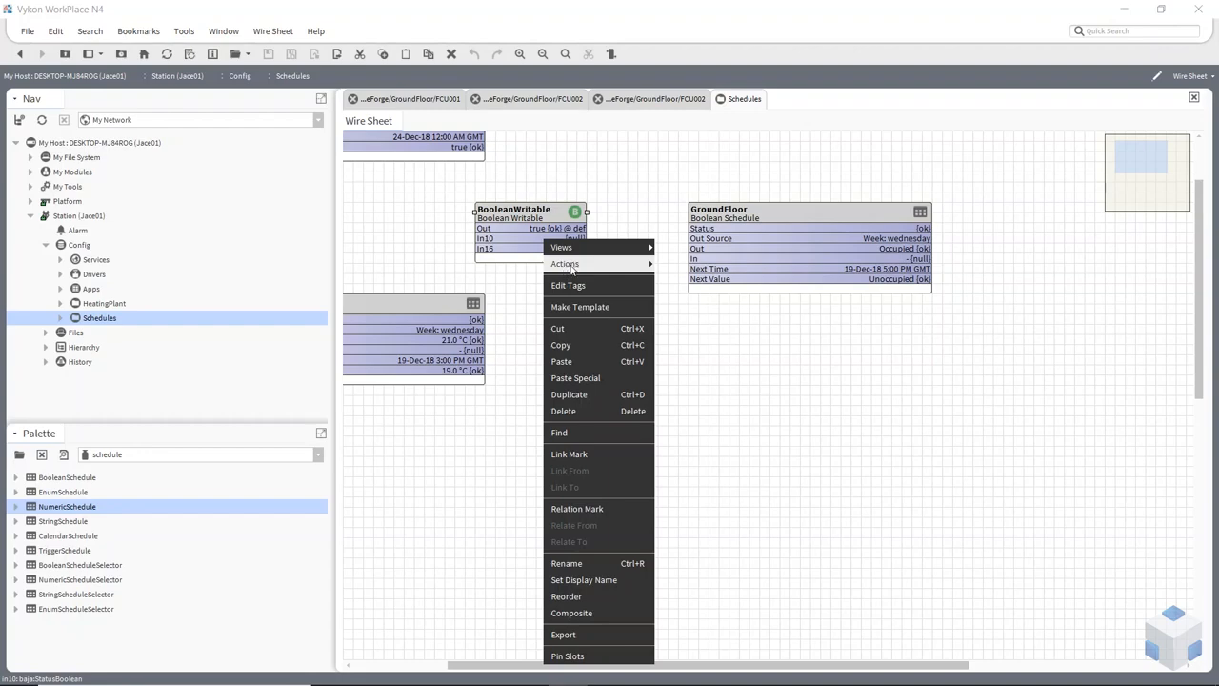
pyautogui.moveTo(569, 268)
pyautogui.click(682, 361)
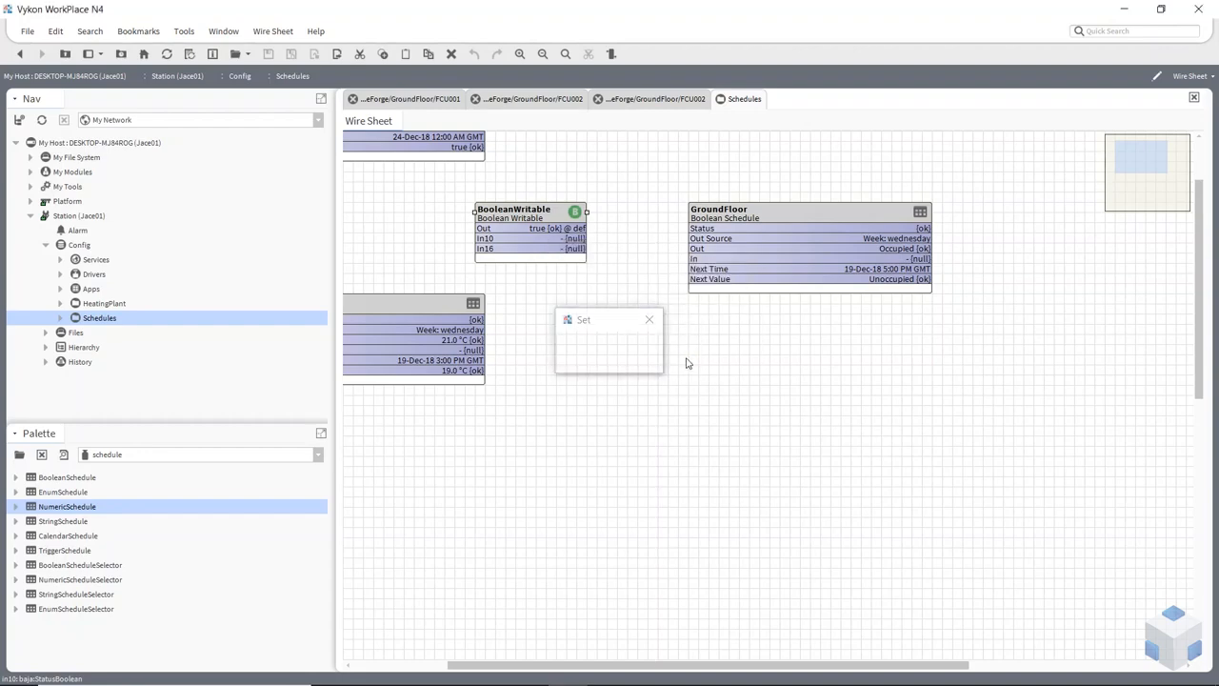
pyautogui.click(652, 345)
pyautogui.click(619, 357)
pyautogui.click(587, 362)
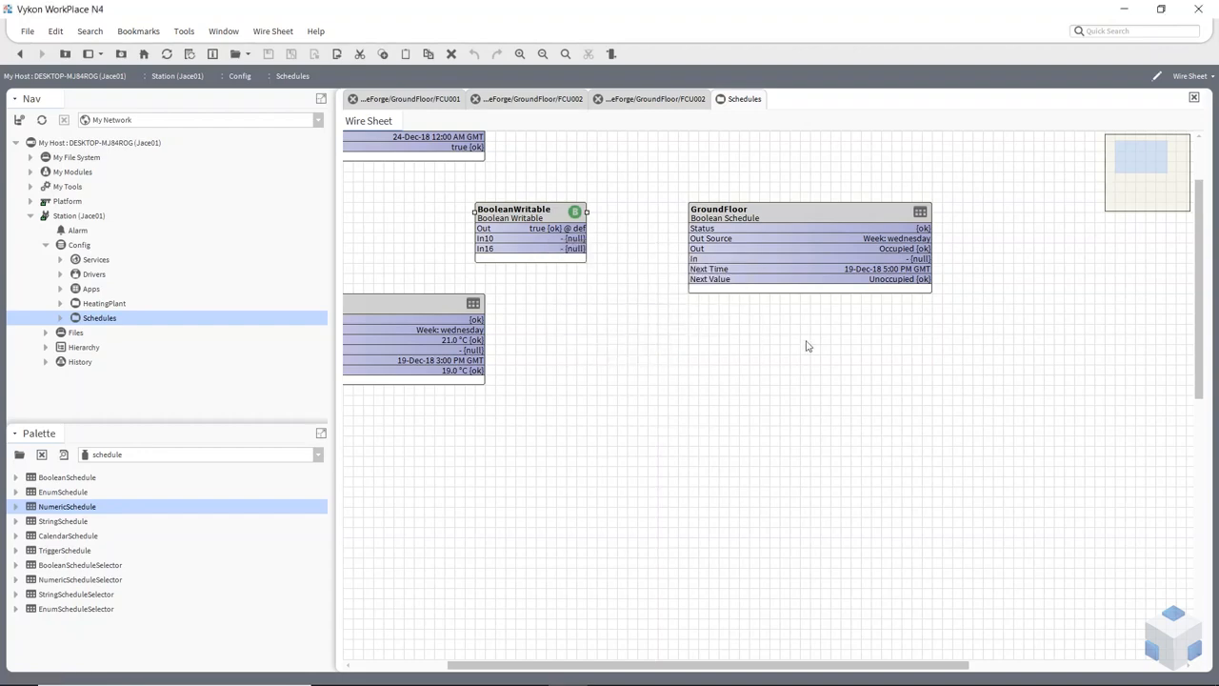
pyautogui.moveTo(577, 229); pyautogui.dragTo(690, 259)
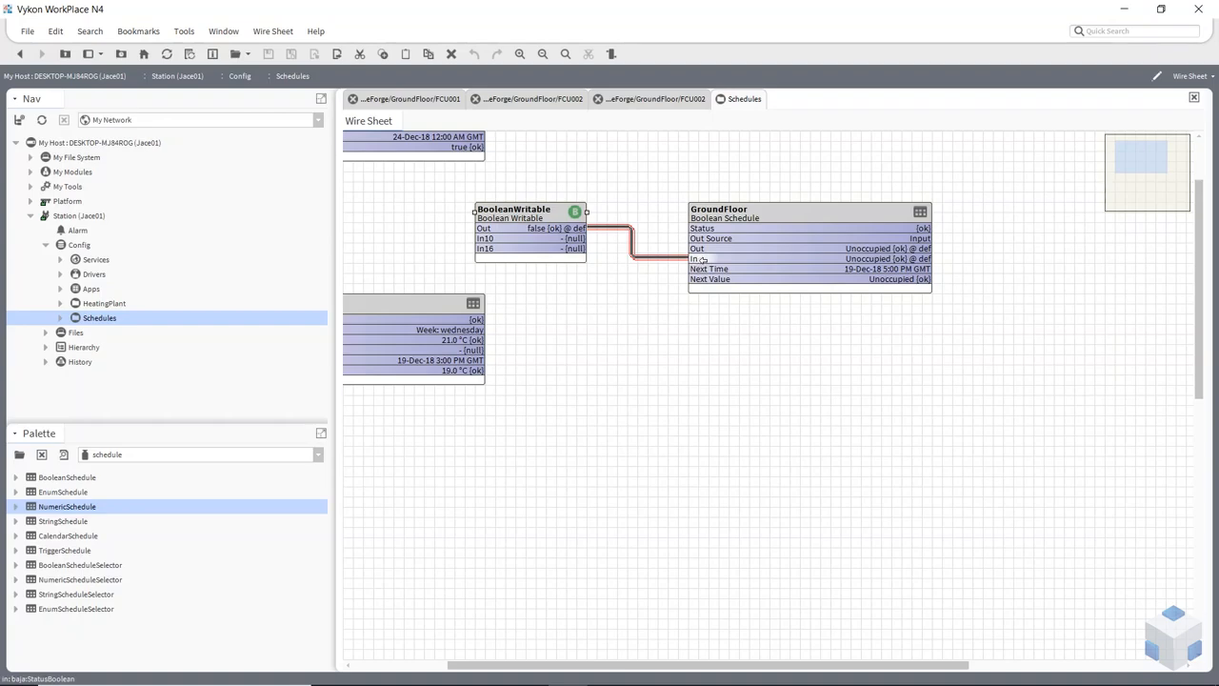
# Review GroundFloor's BankHolidays special event and weekly schedule while its input is linked, and return to the wire sheet.
pyautogui.doubleClick(809, 255)
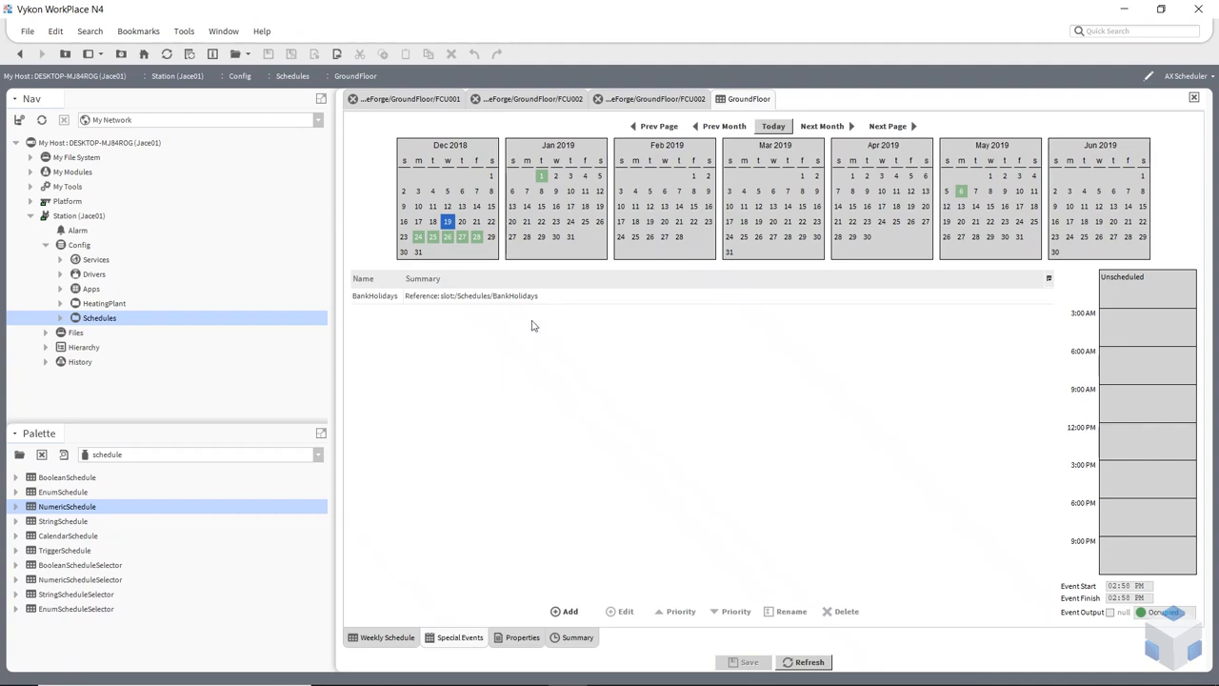
pyautogui.click(517, 297)
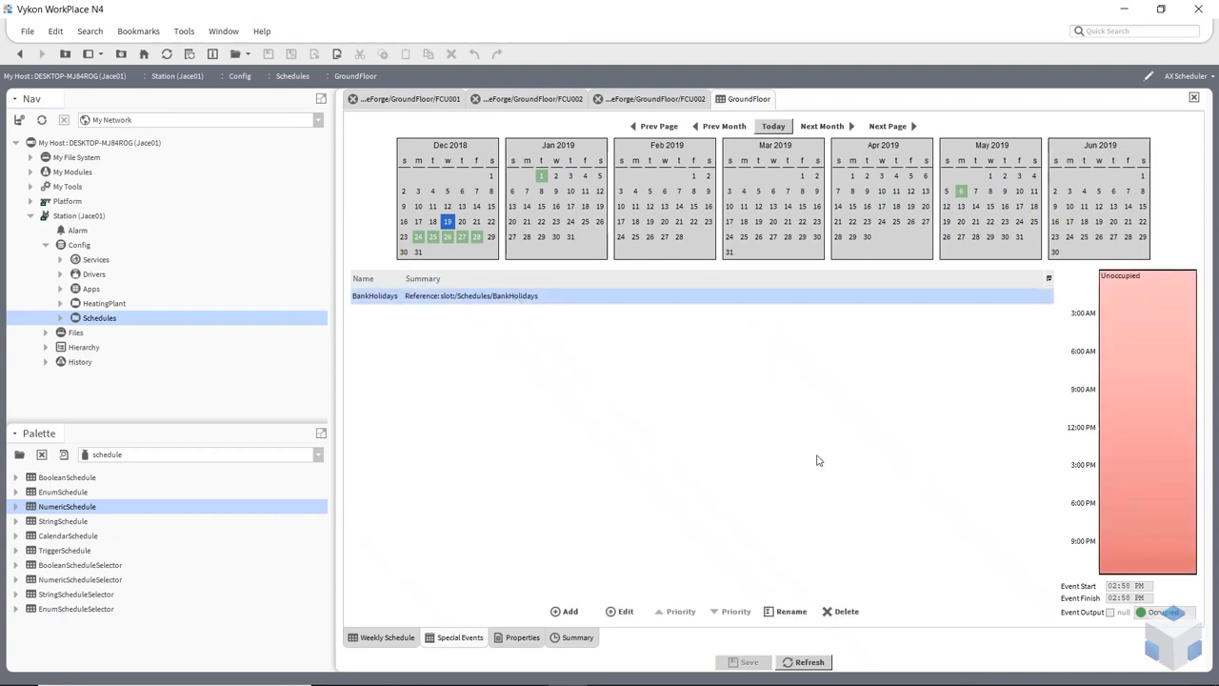
pyautogui.click(387, 638)
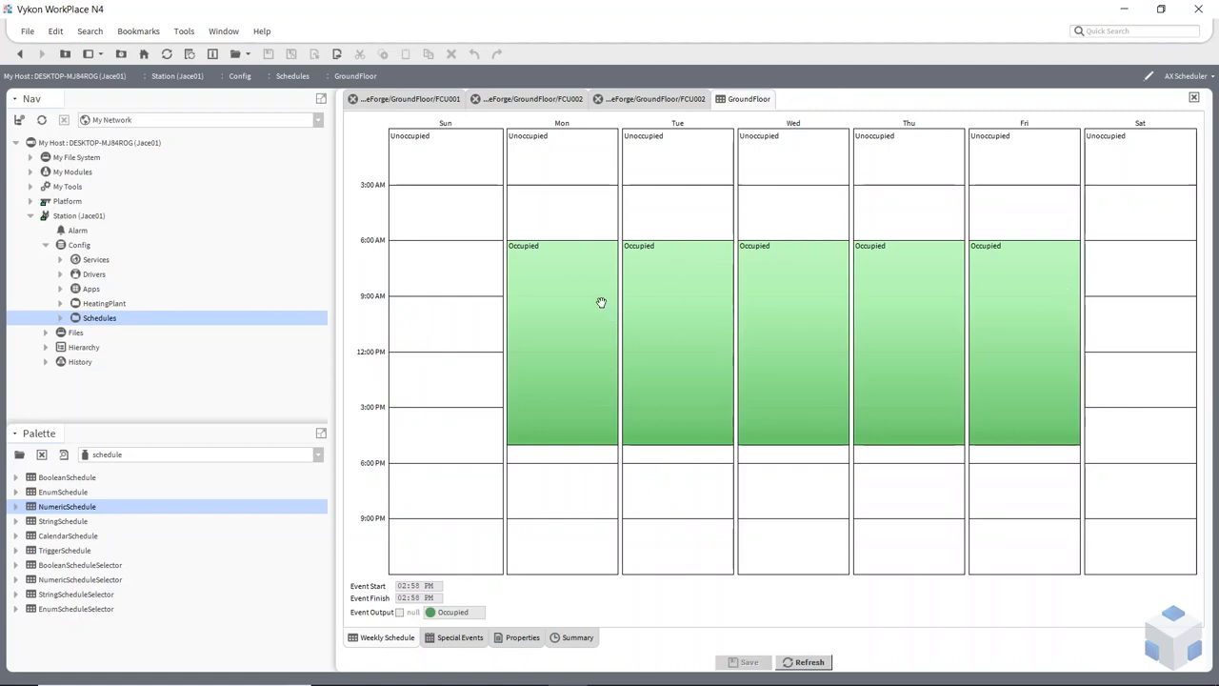
pyautogui.click(18, 55)
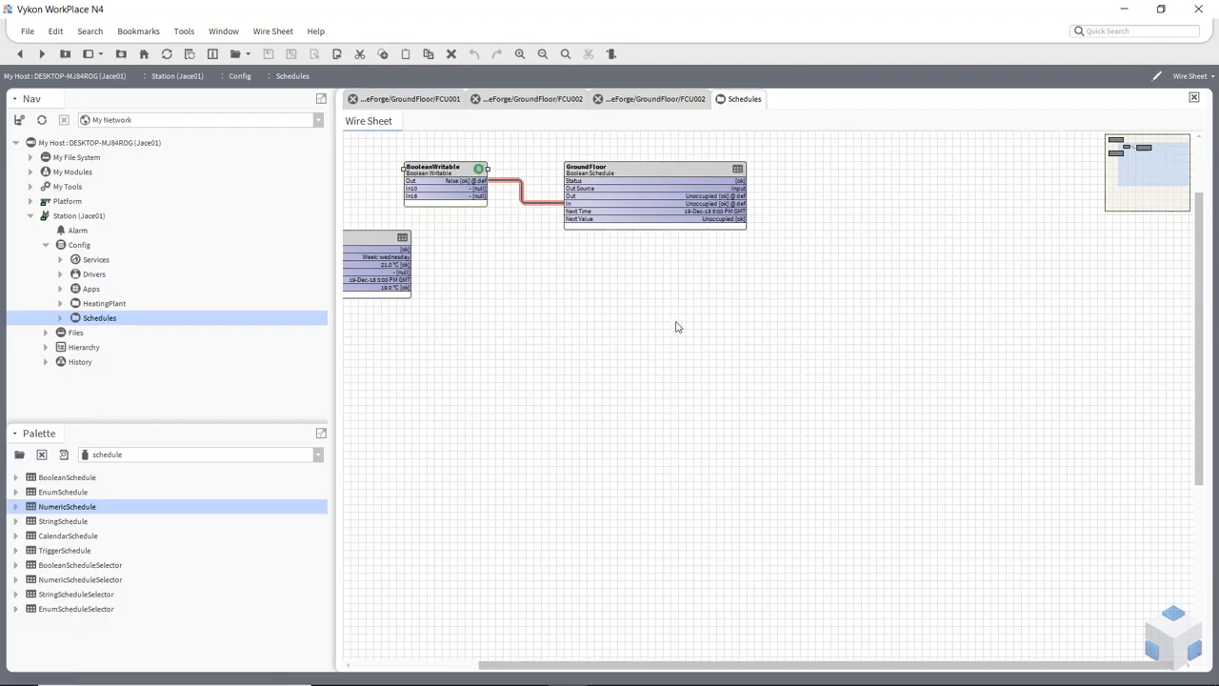
# Shift the GroundFloor block slightly and delete the link from BooleanWritable's Out to GroundFloor's In.
pyautogui.moveTo(631, 175); pyautogui.dragTo(654, 160)
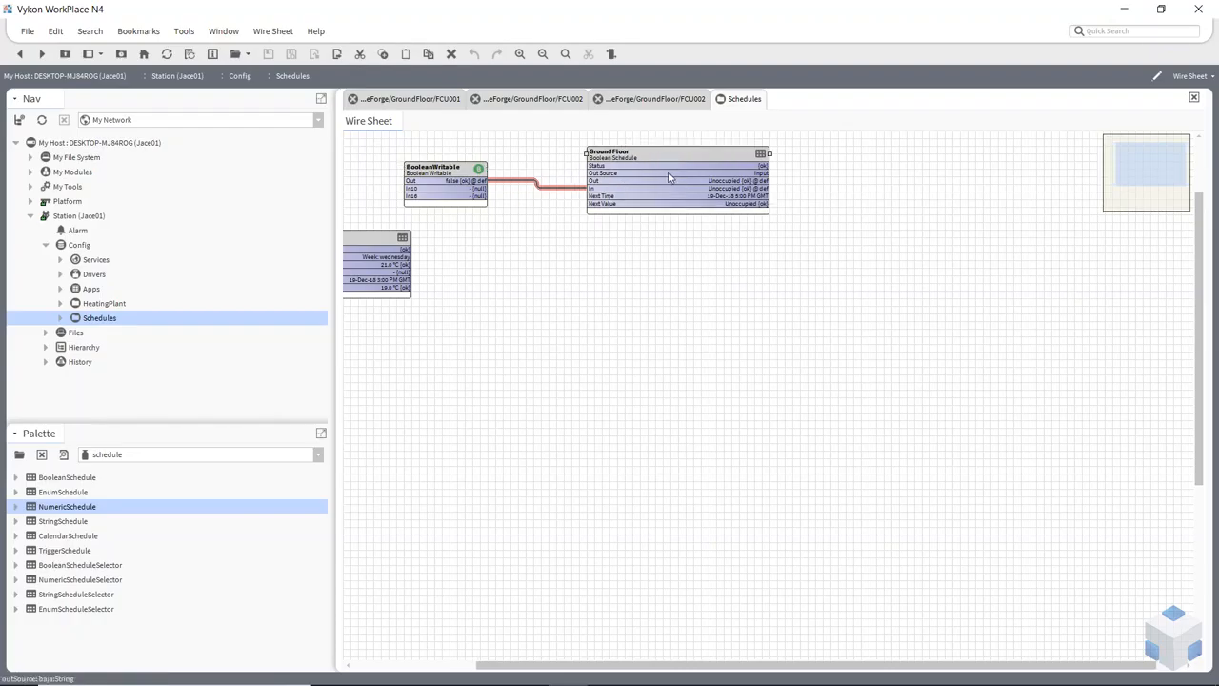
pyautogui.rightClick(545, 187)
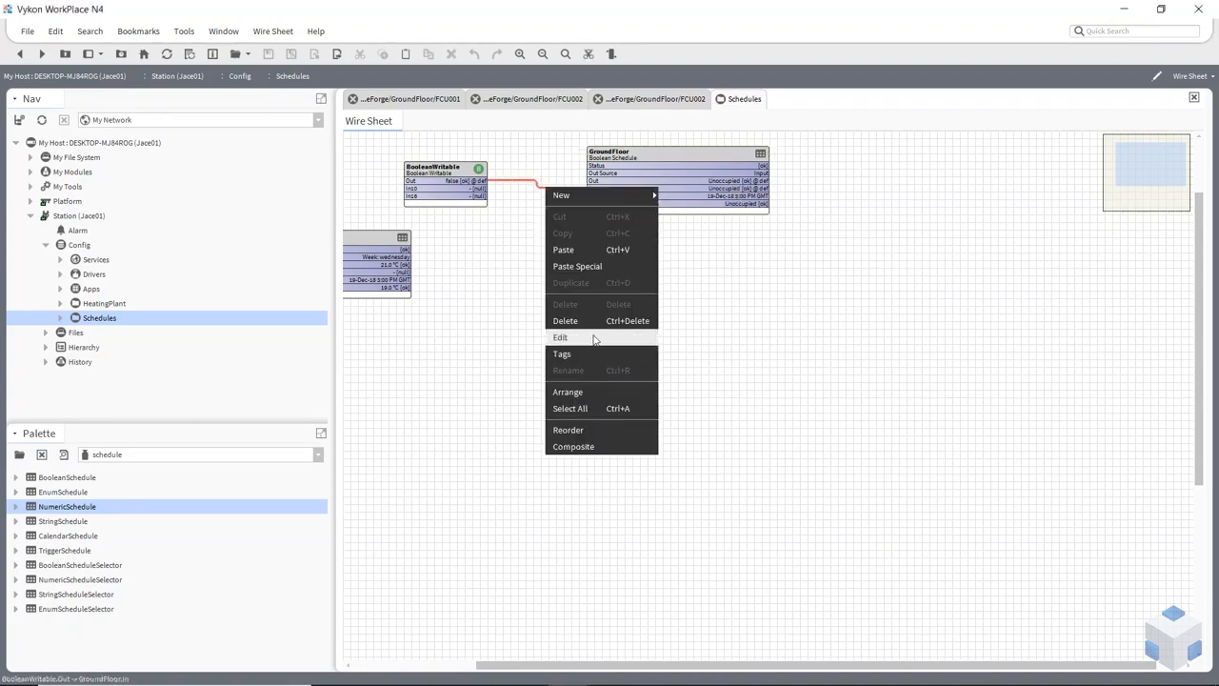
pyautogui.click(586, 323)
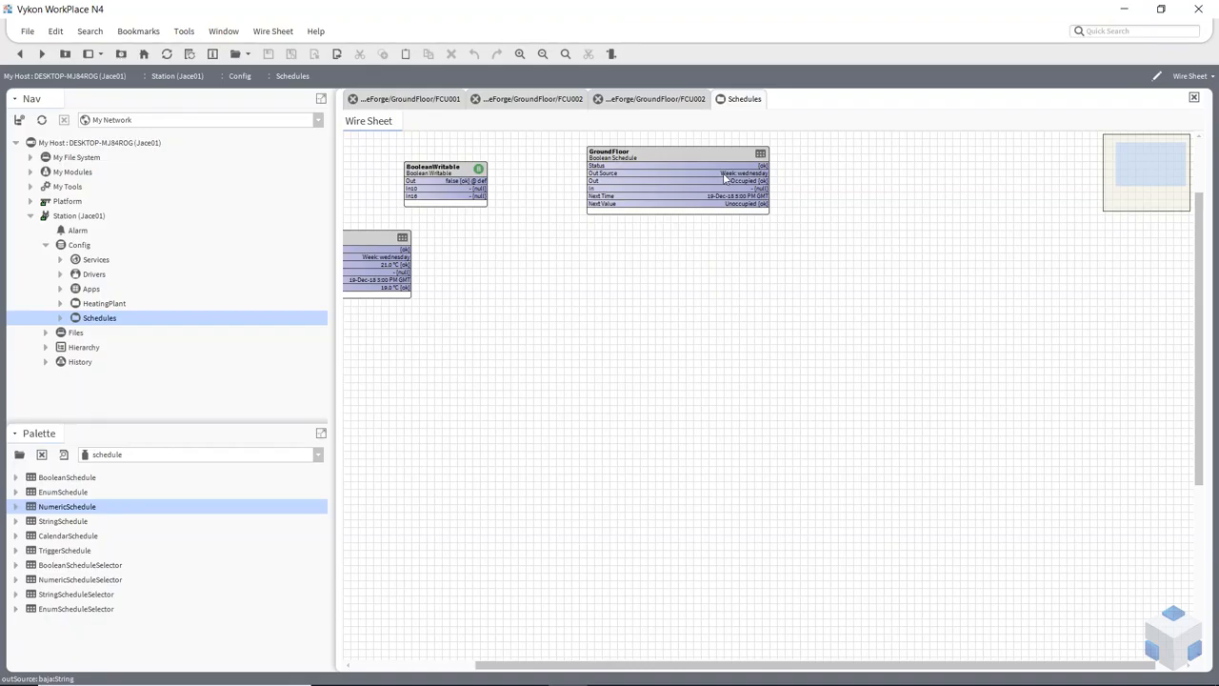
# Compare GroundFloor's Wednesday occupied event with its BankHolidays special event, and go back up to the Schedules folder.
pyautogui.doubleClick(684, 186)
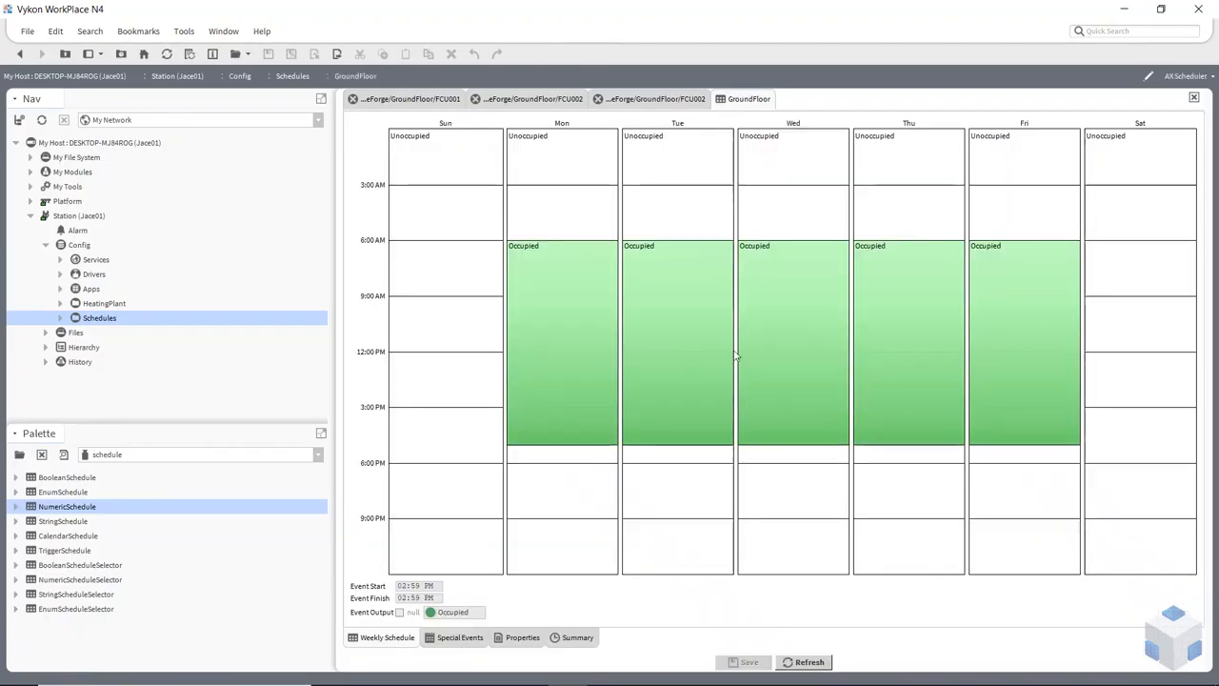
pyautogui.click(783, 324)
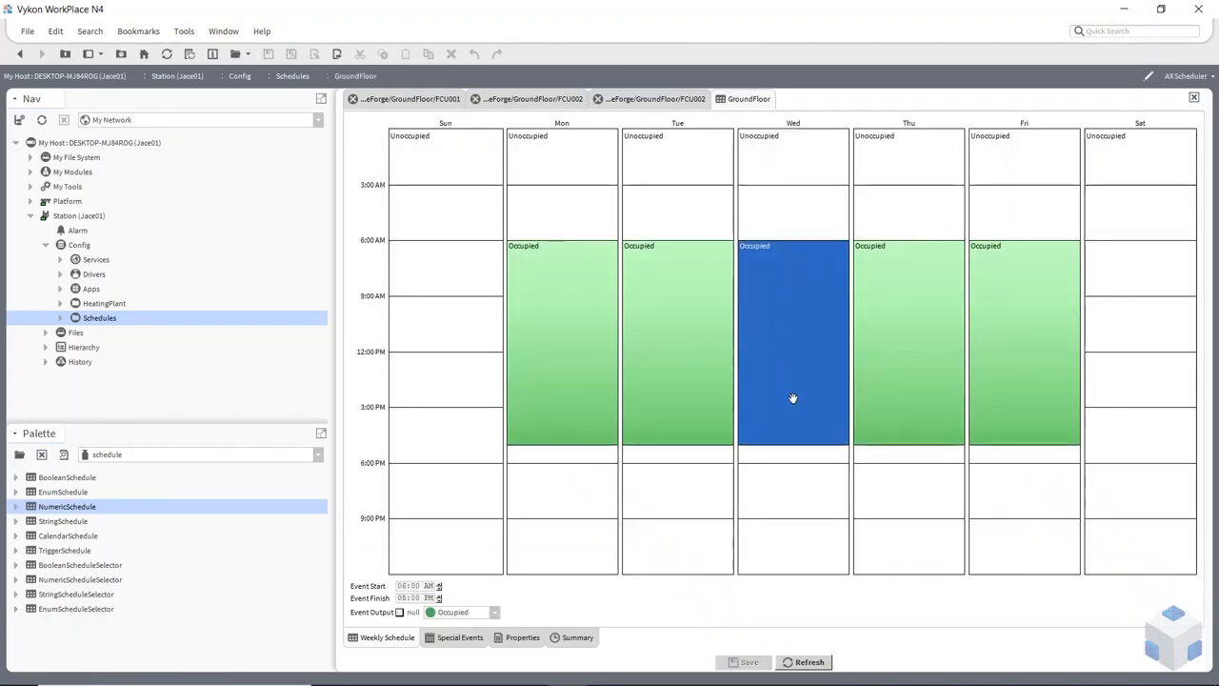
pyautogui.click(467, 637)
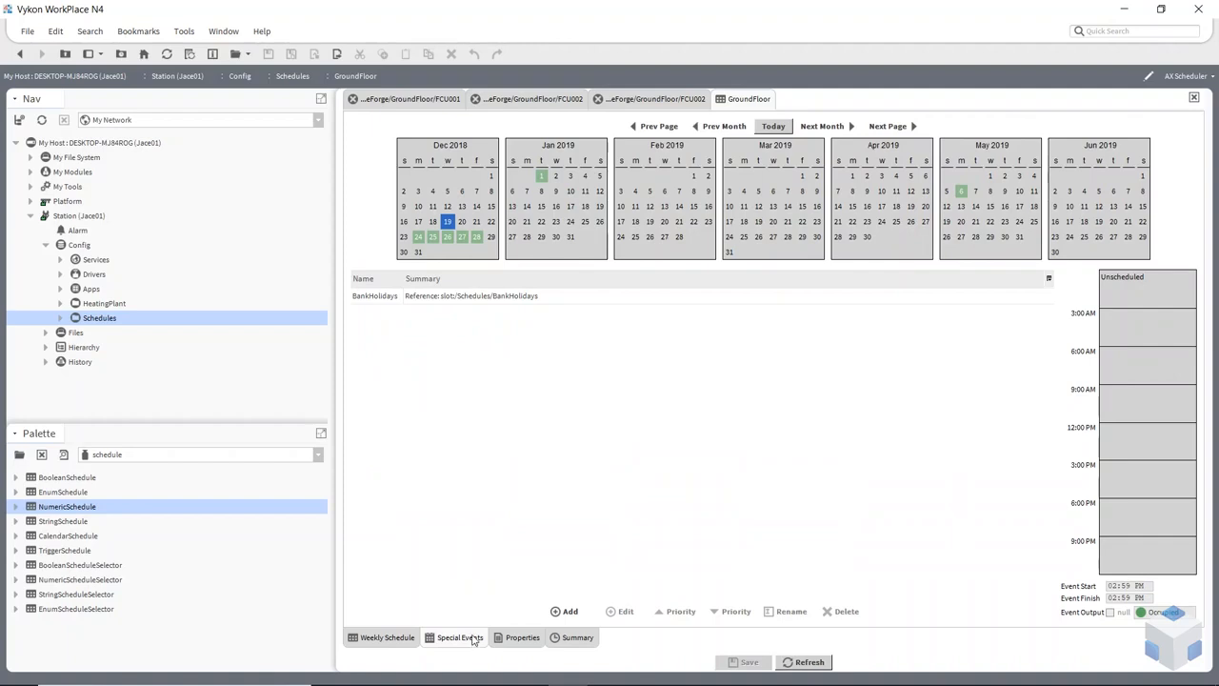
pyautogui.click(499, 297)
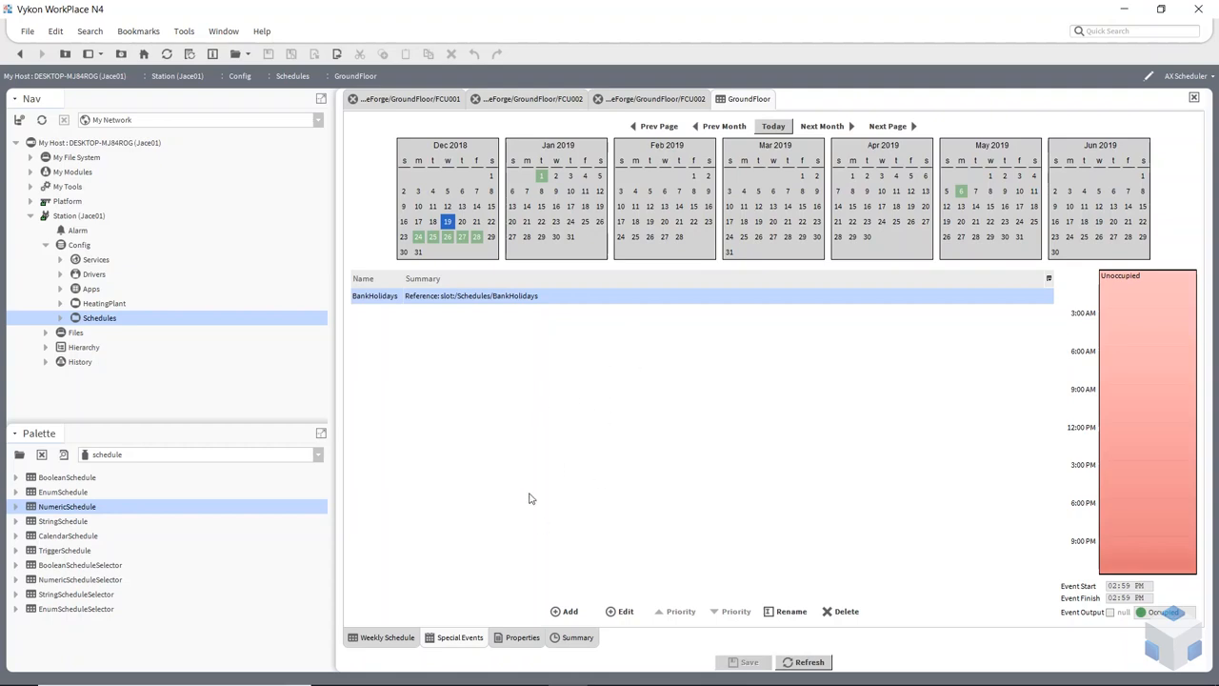
pyautogui.click(388, 637)
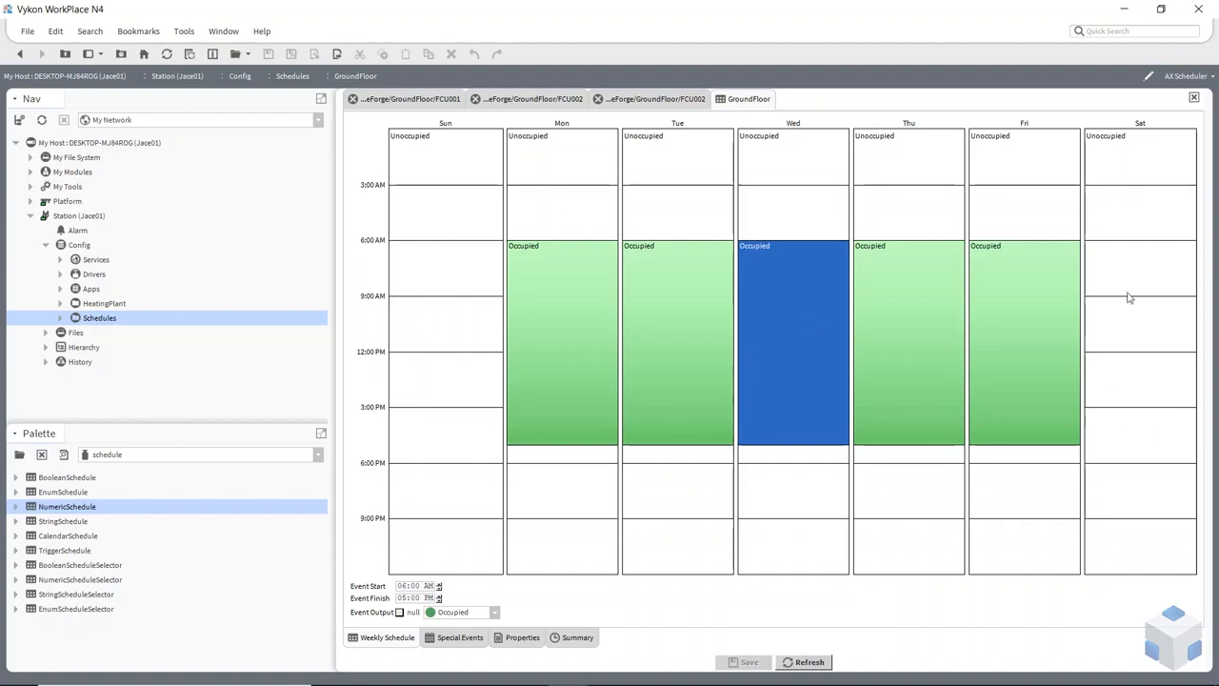
pyautogui.click(65, 53)
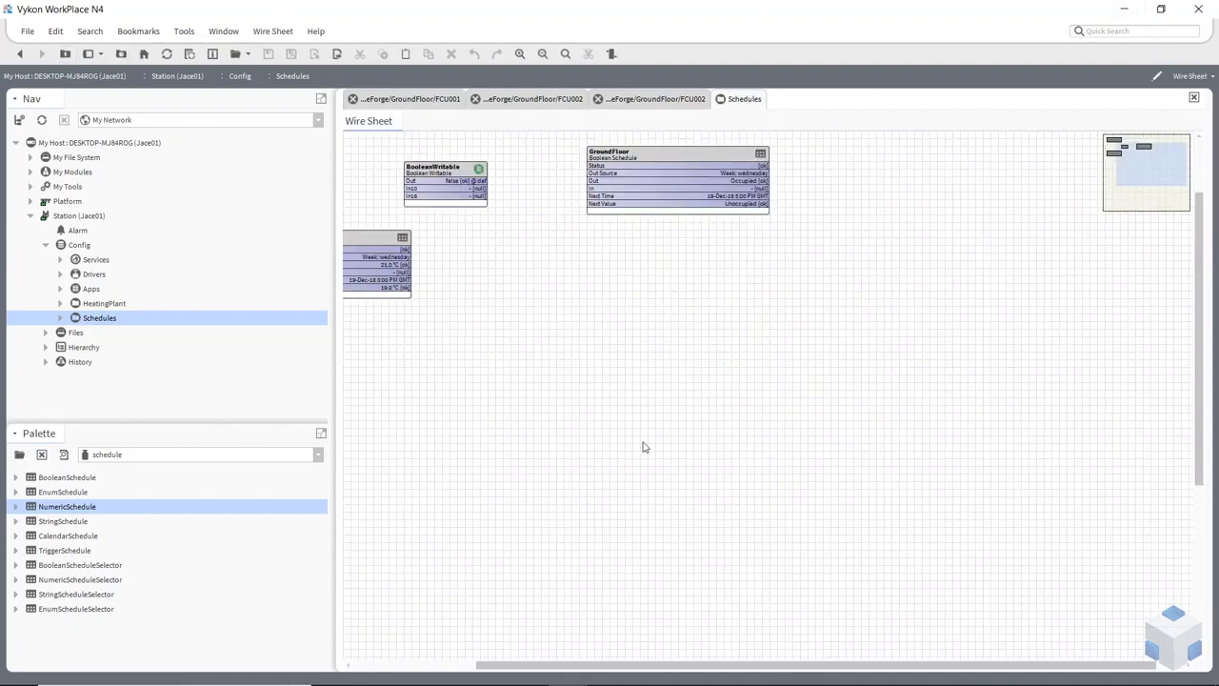
# Move GroundFloor back between BankHolidays and NumericSchedule, and delete the BooleanWritable point from the wire sheet.
pyautogui.scroll(2, 639, 429)
pyautogui.moveTo(678, 664); pyautogui.dragTo(530, 654)
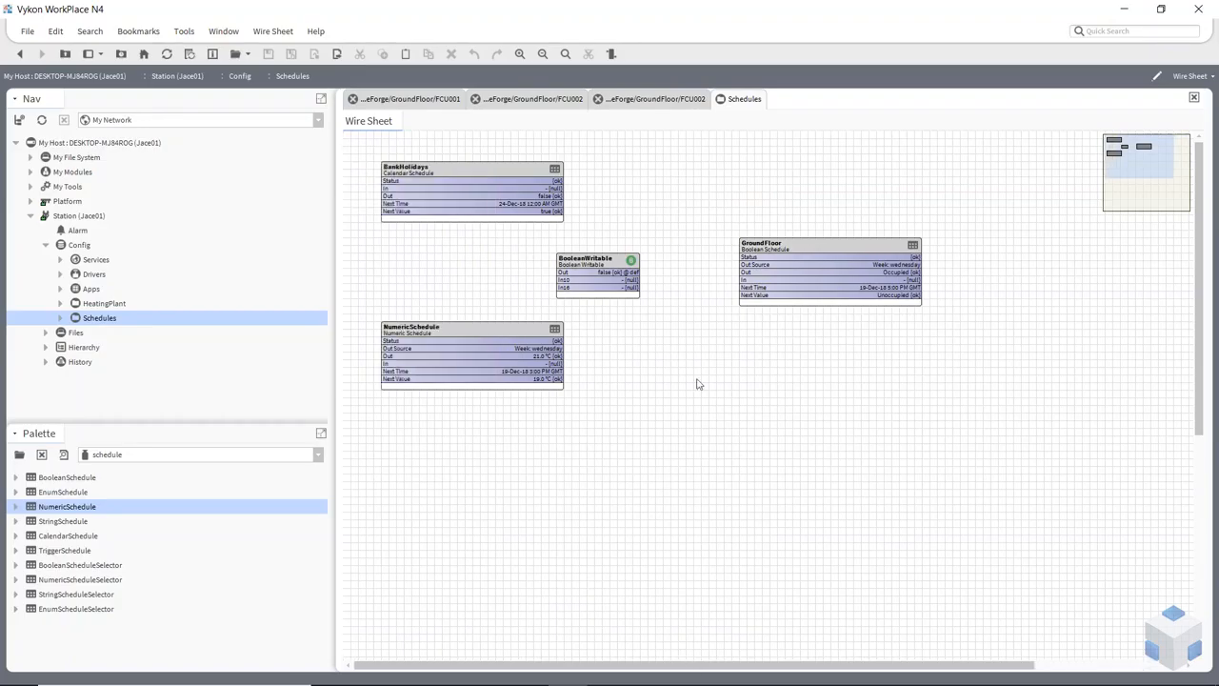
pyautogui.moveTo(630, 282); pyautogui.dragTo(784, 412)
pyautogui.moveTo(848, 245); pyautogui.dragTo(490, 240)
pyautogui.click(734, 395)
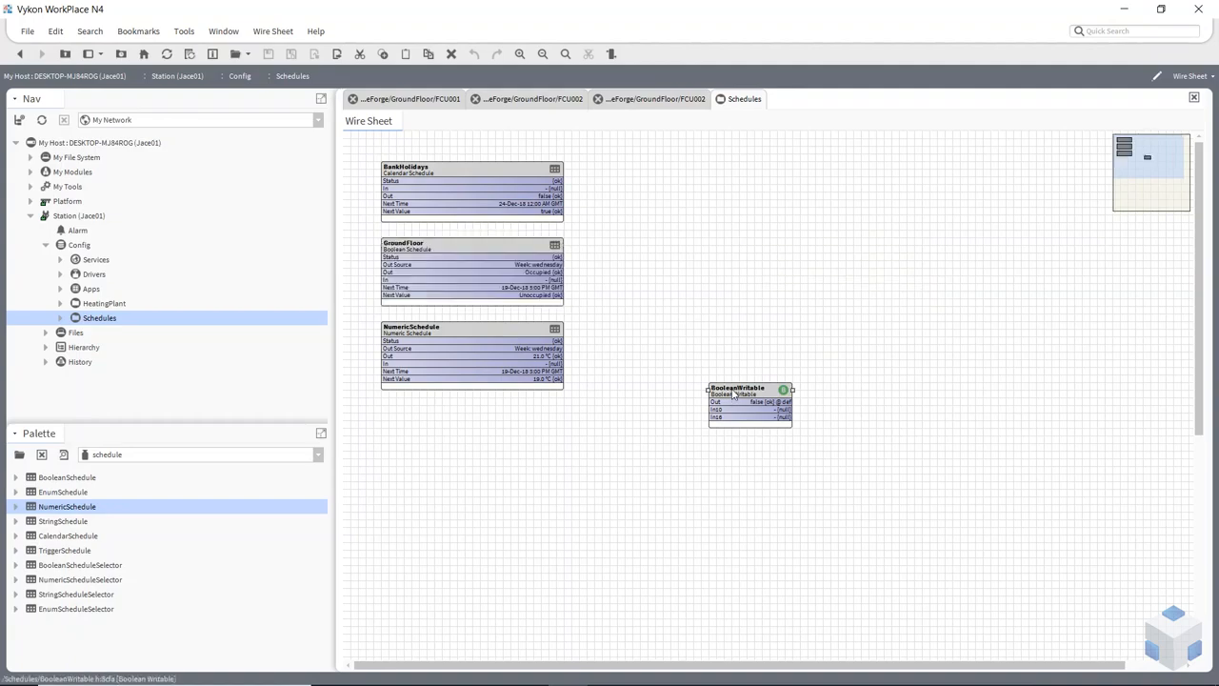
pyautogui.press('Delete')
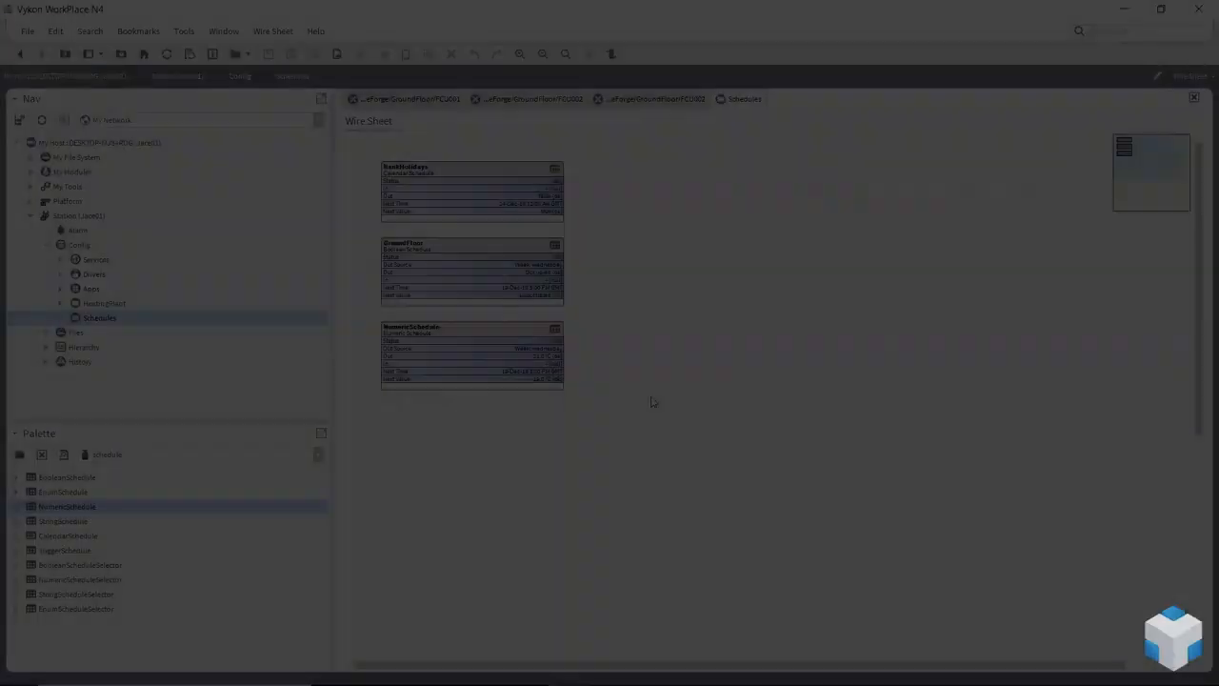